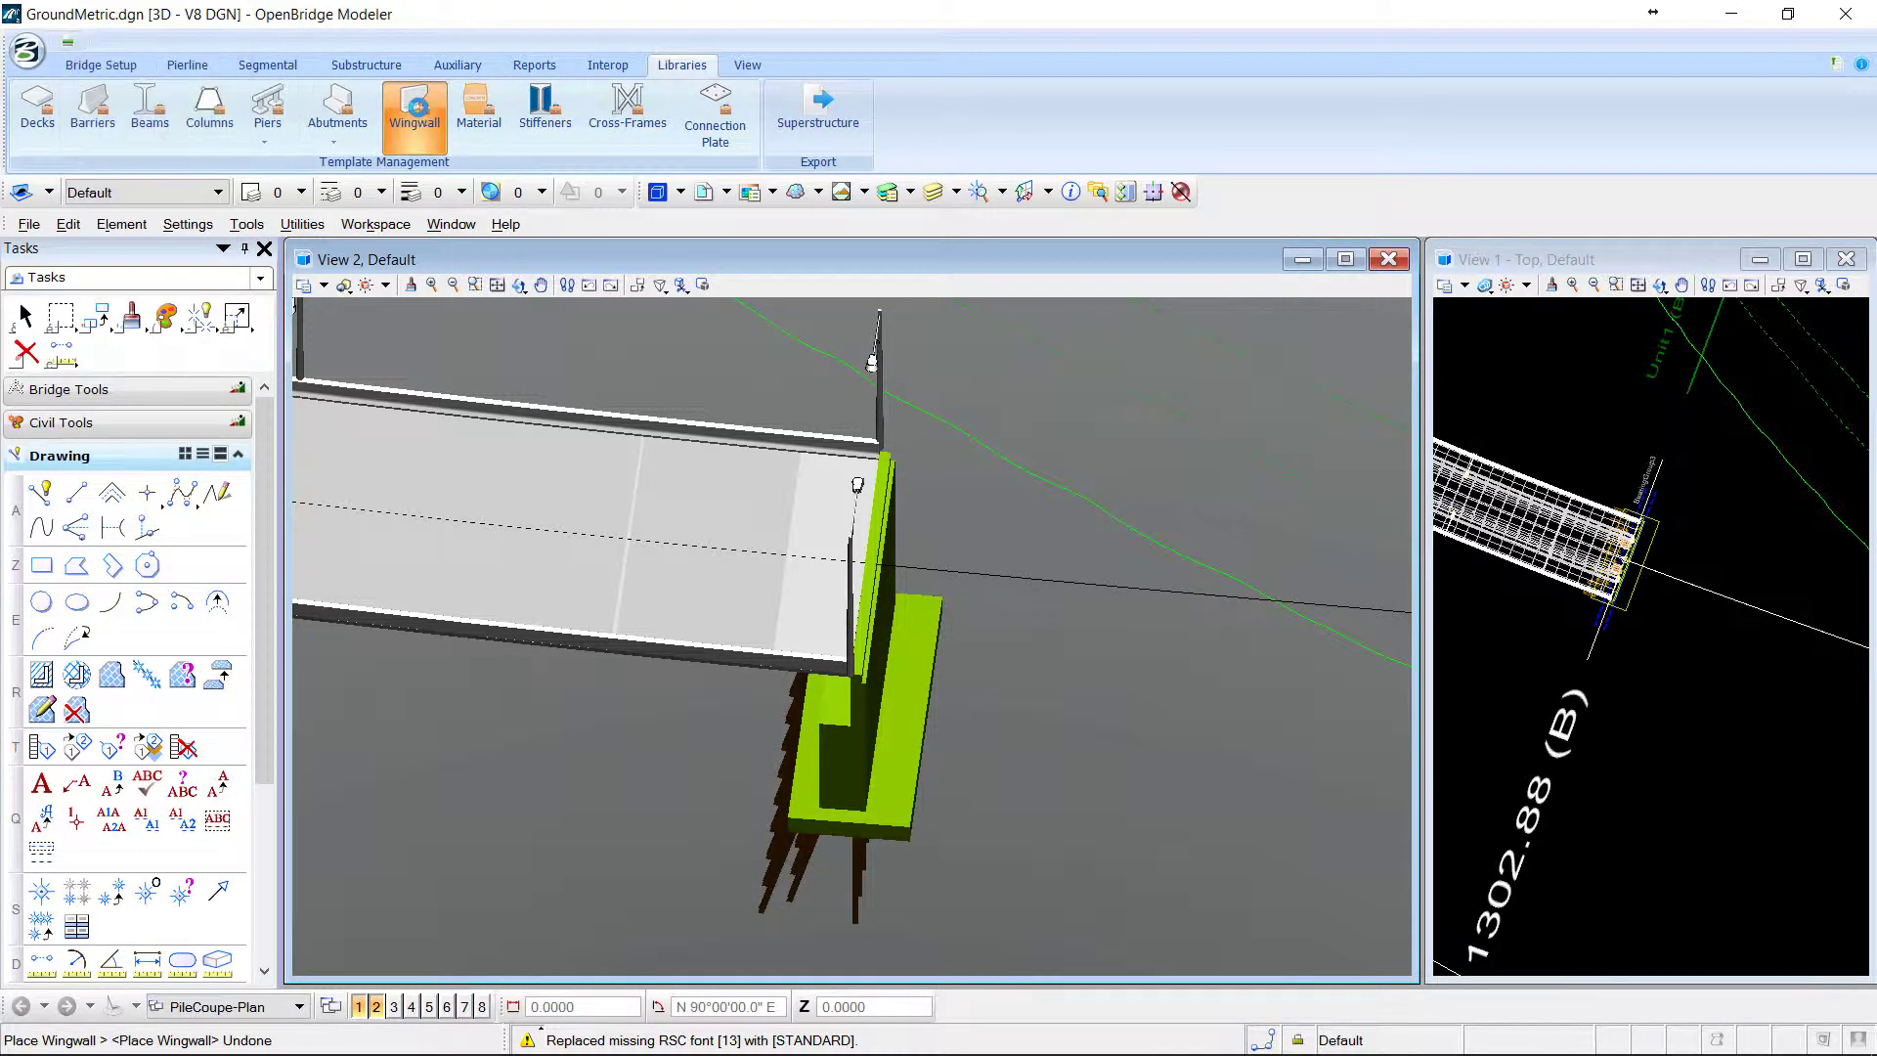
Show the Wingwall Templates library with a 3D preview of the Cant2 template.
left_click(414, 108)
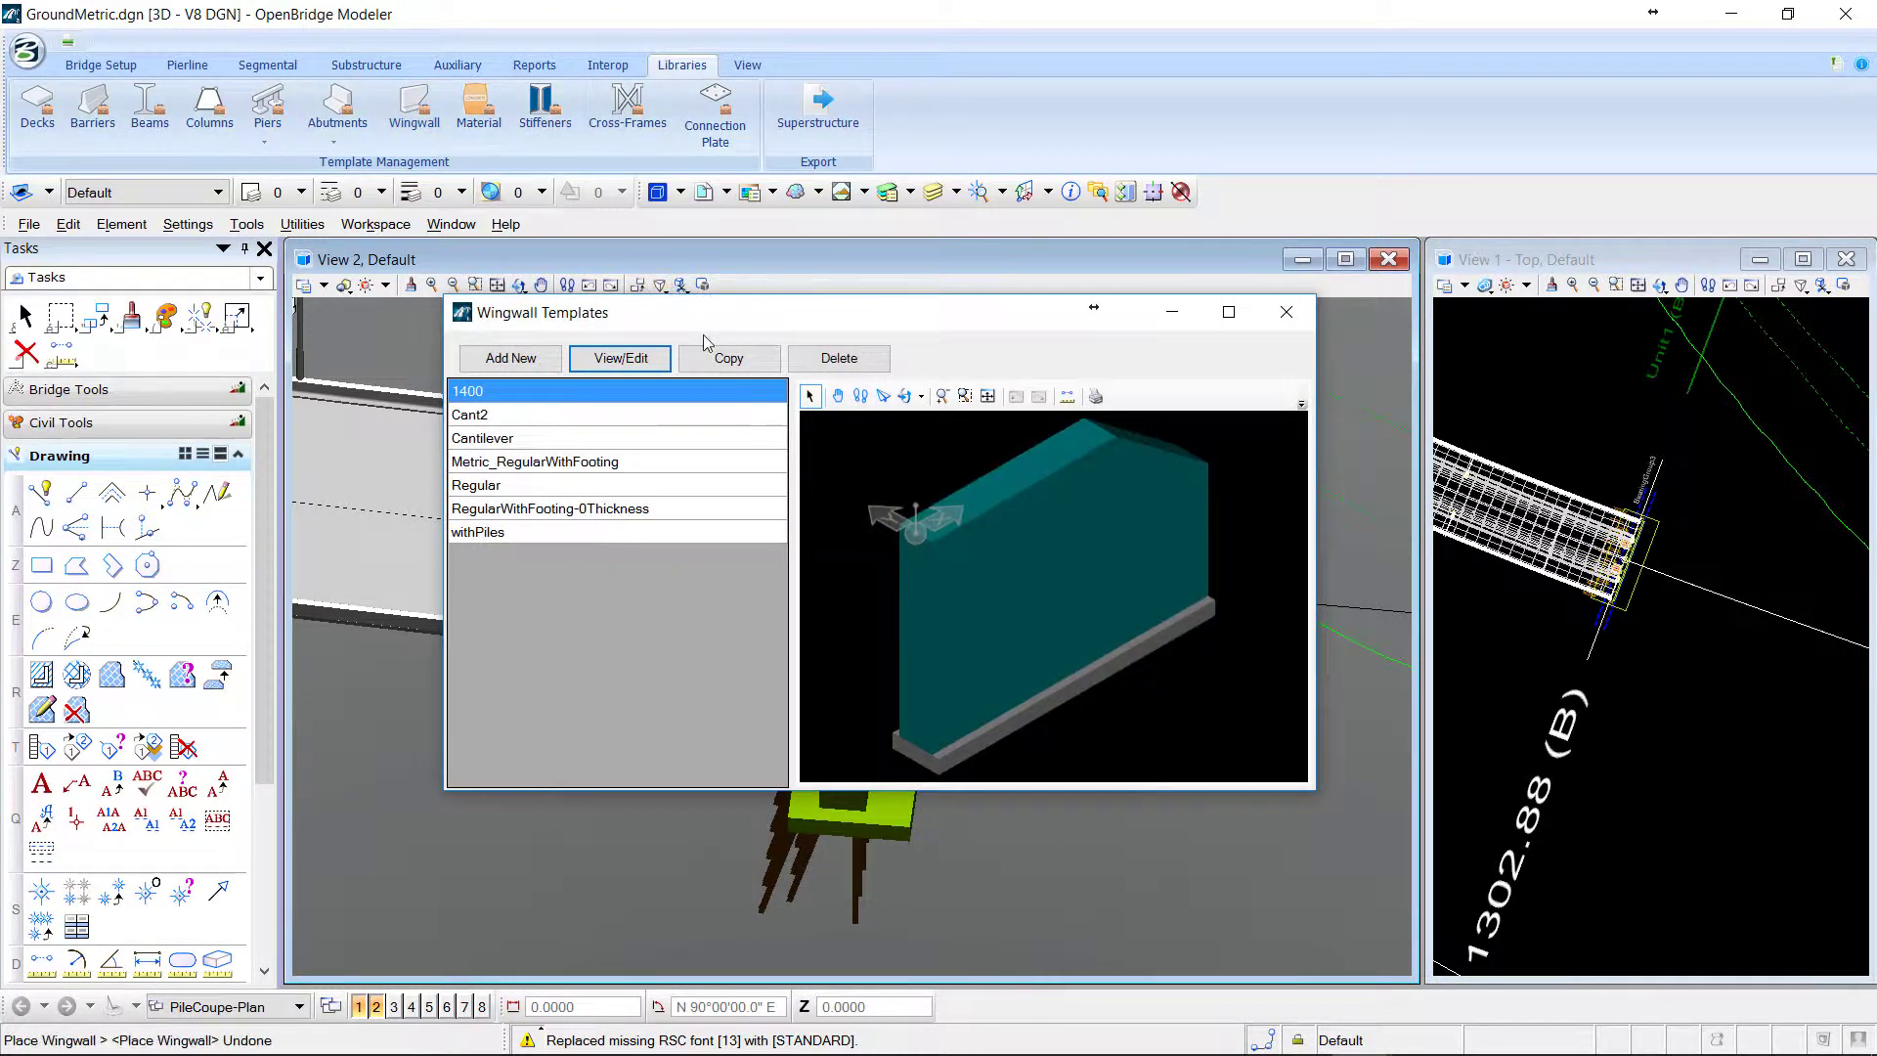
left_click(549, 418)
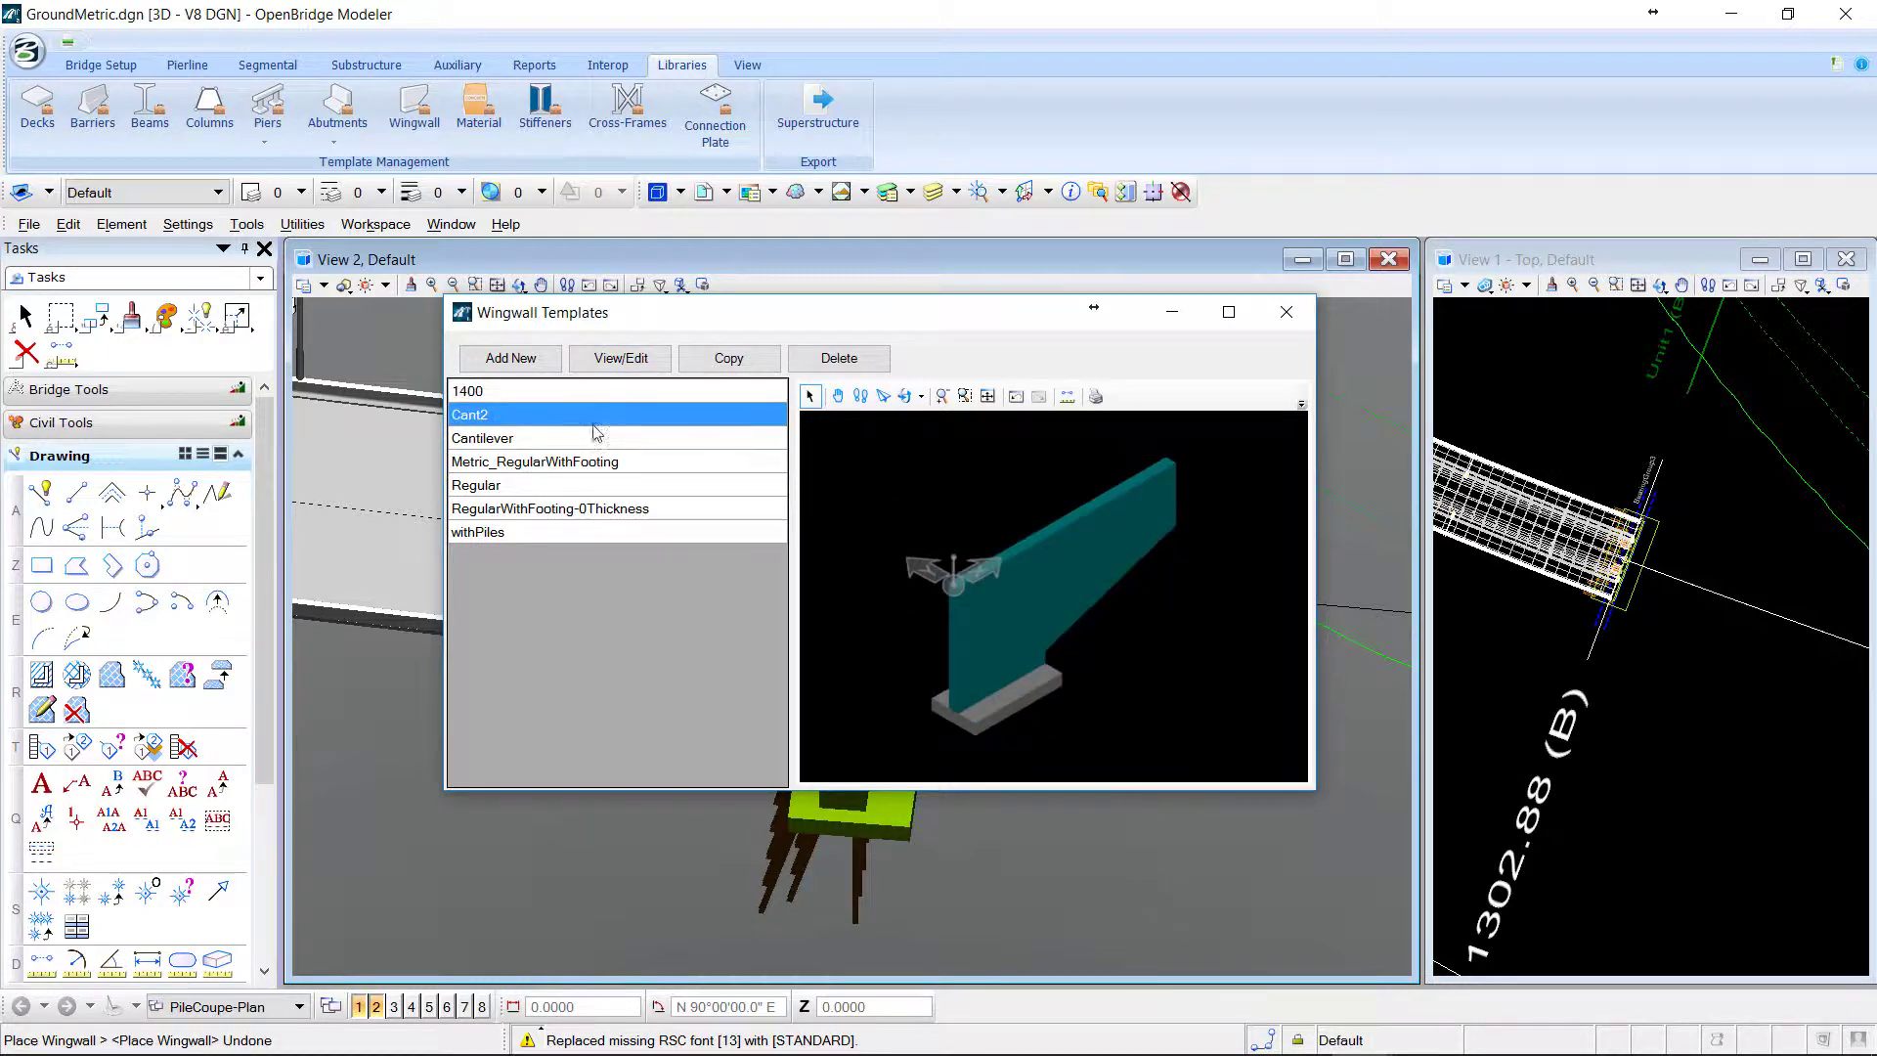
Open Cant2 for editing, check its Length and dimensions, and view its 9.1440 m × 30 cm circular piles.
left_click(620, 362)
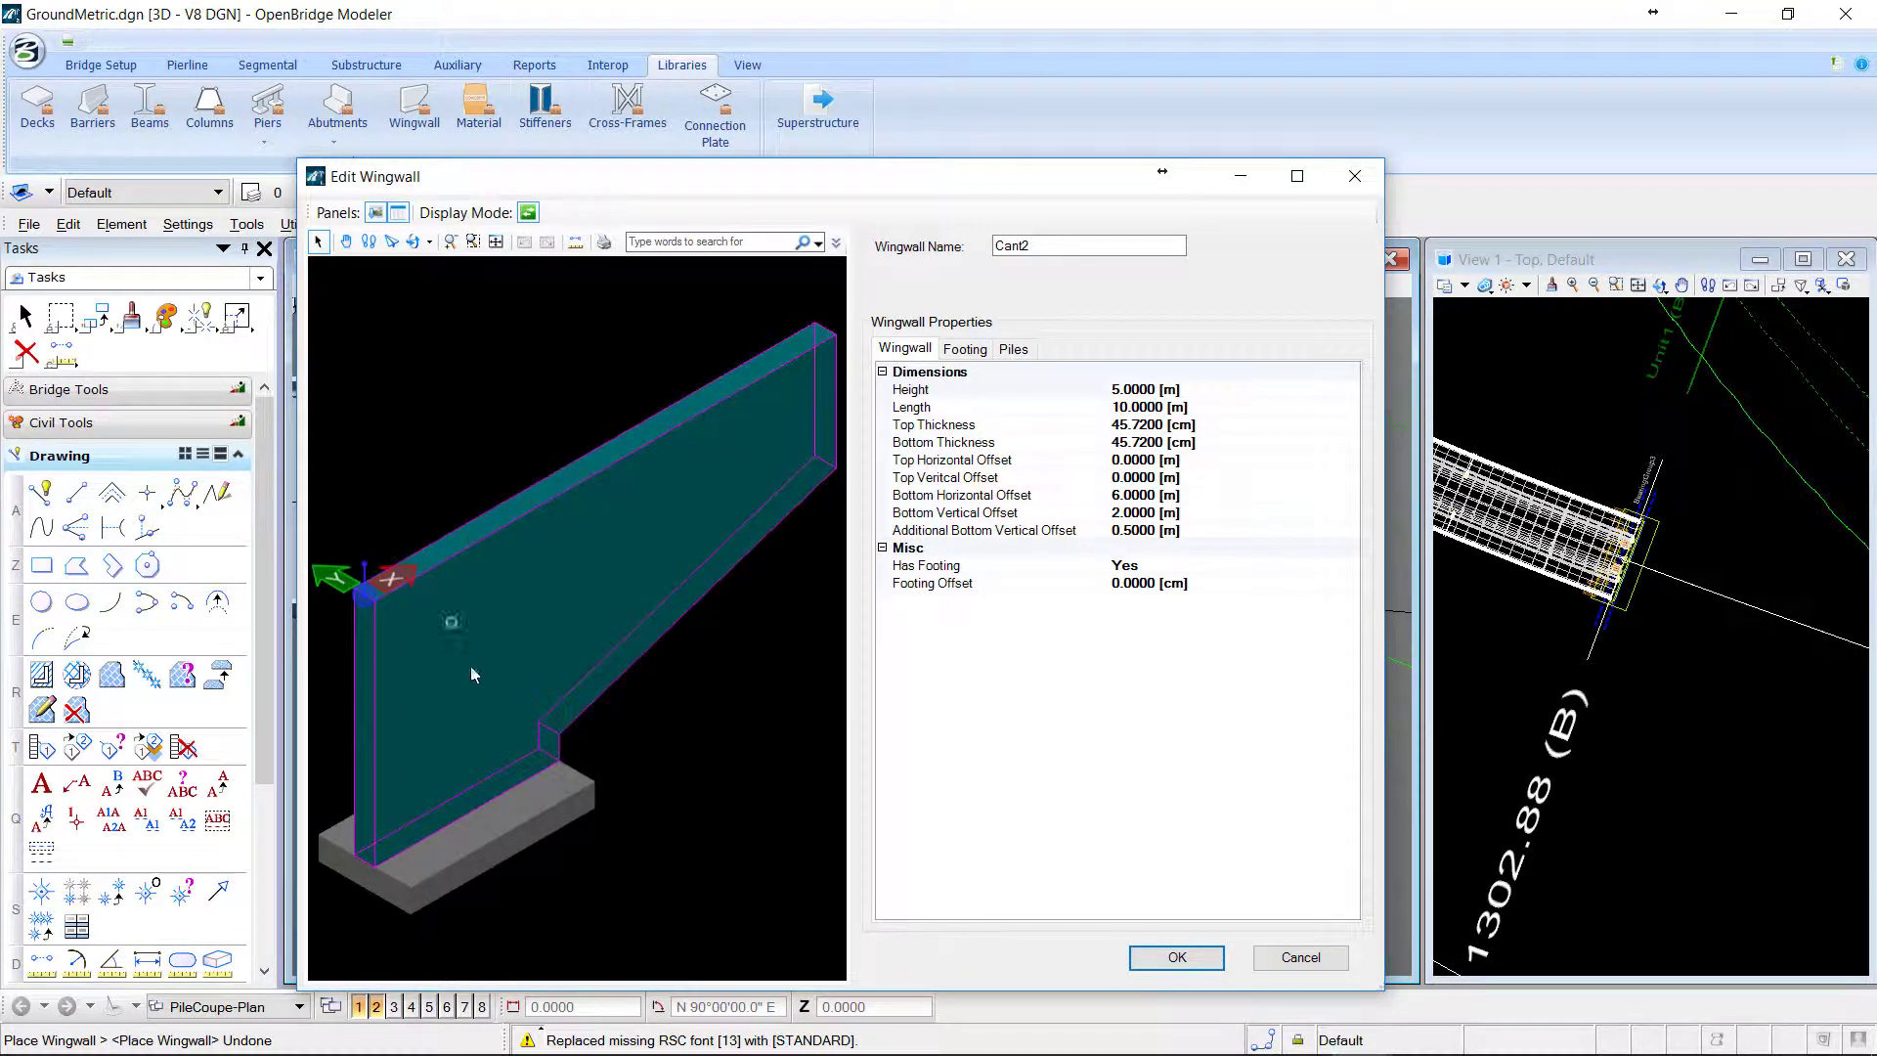
left_click(1126, 409)
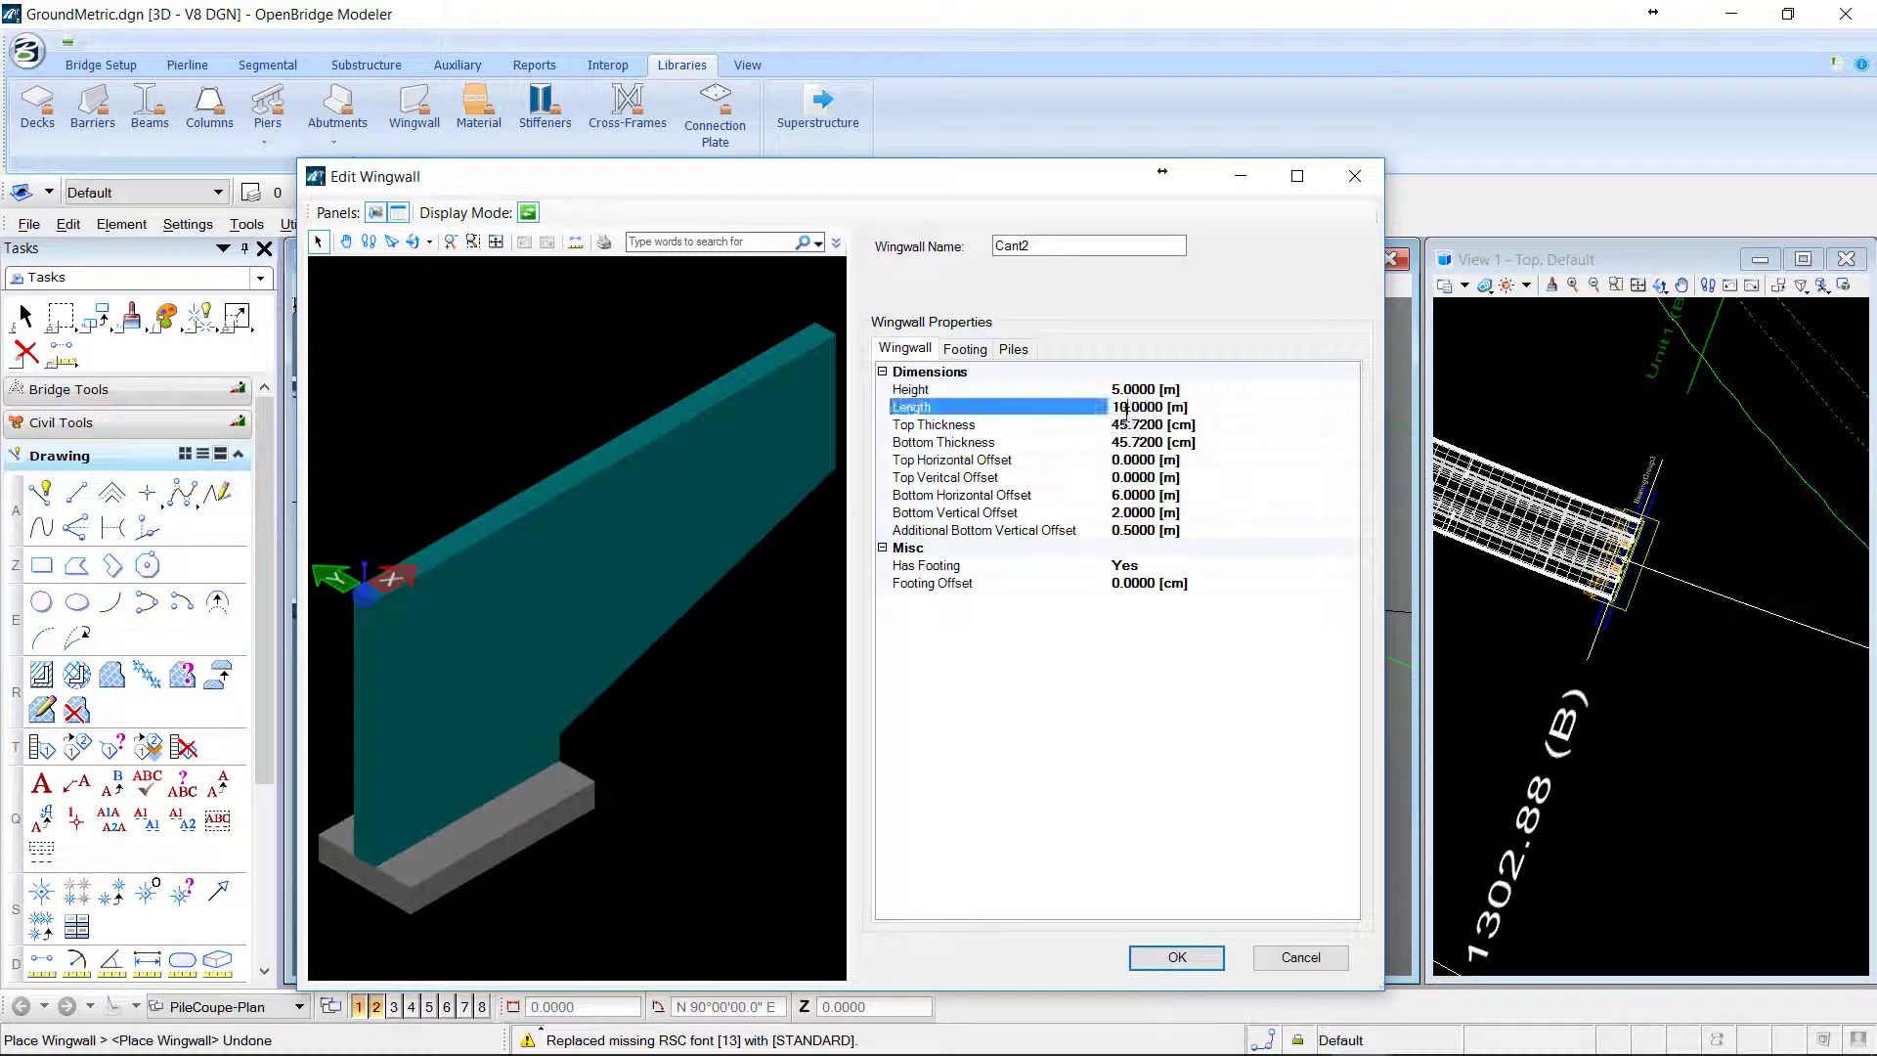
left_click(528, 213)
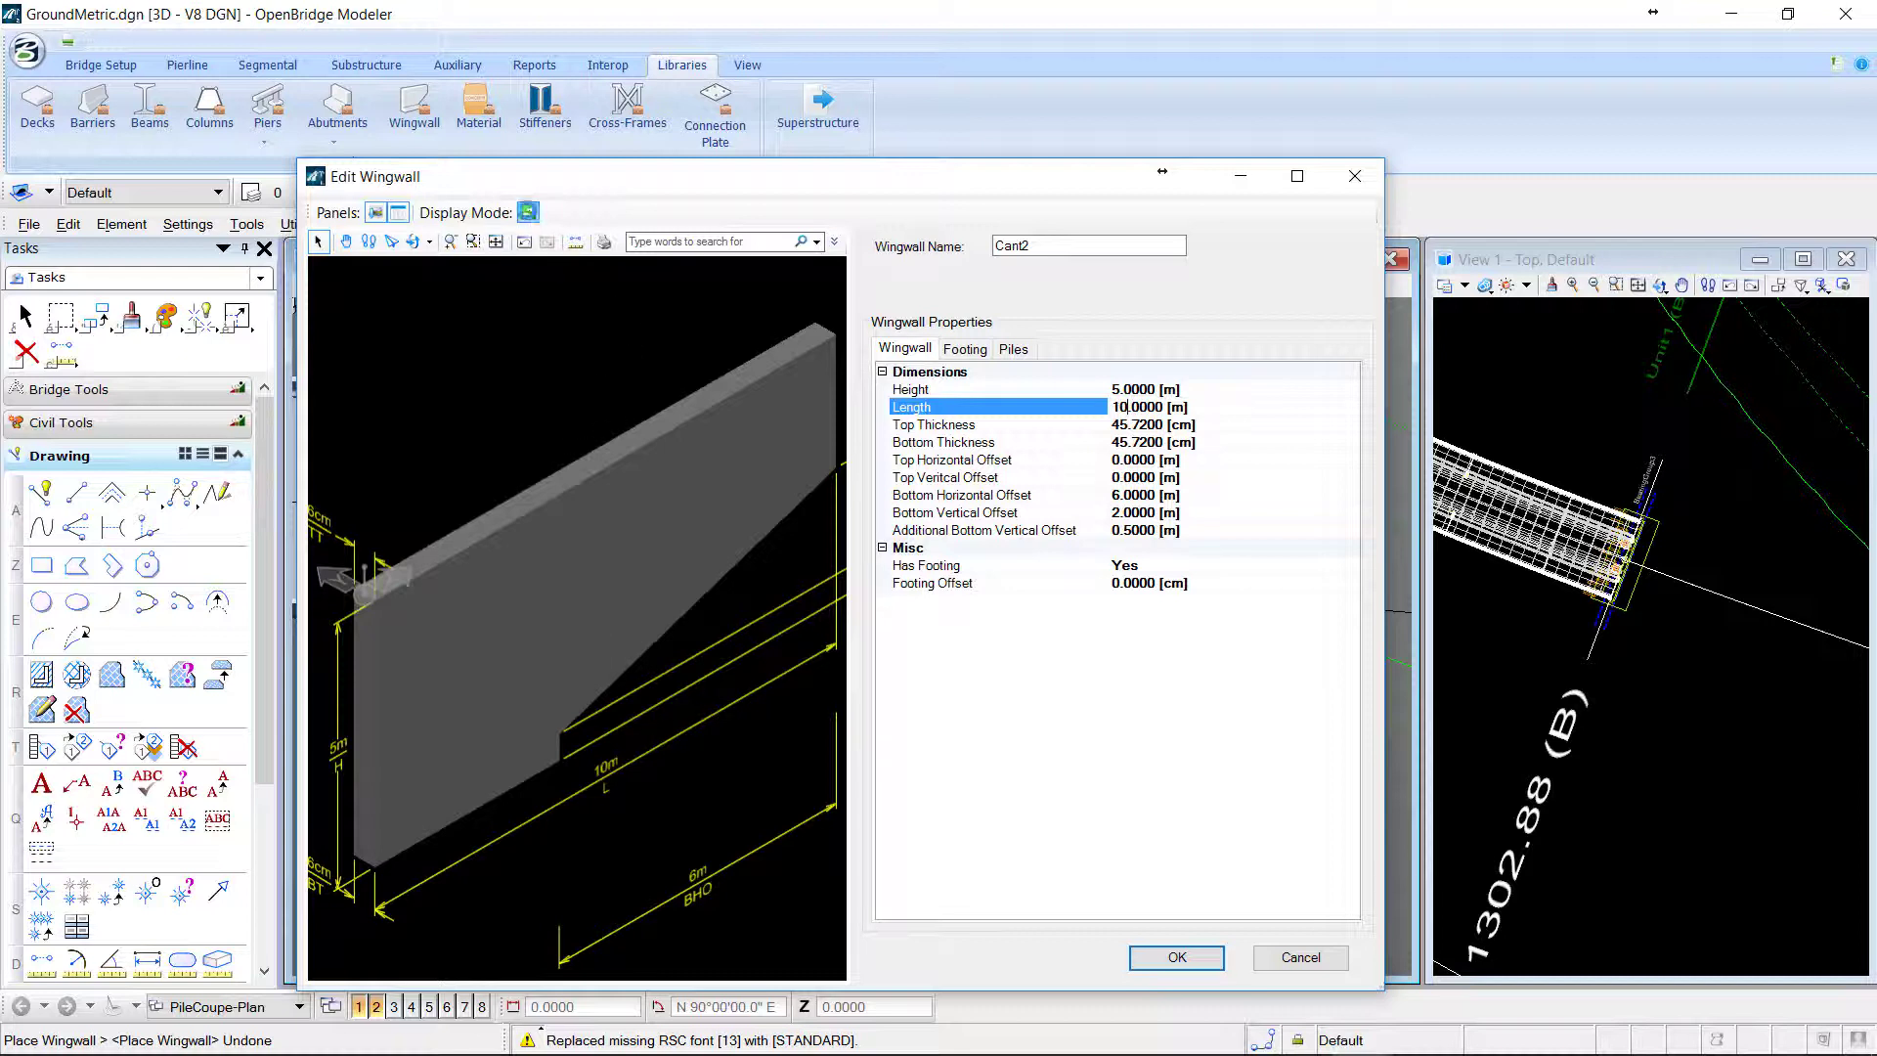
left_click(529, 214)
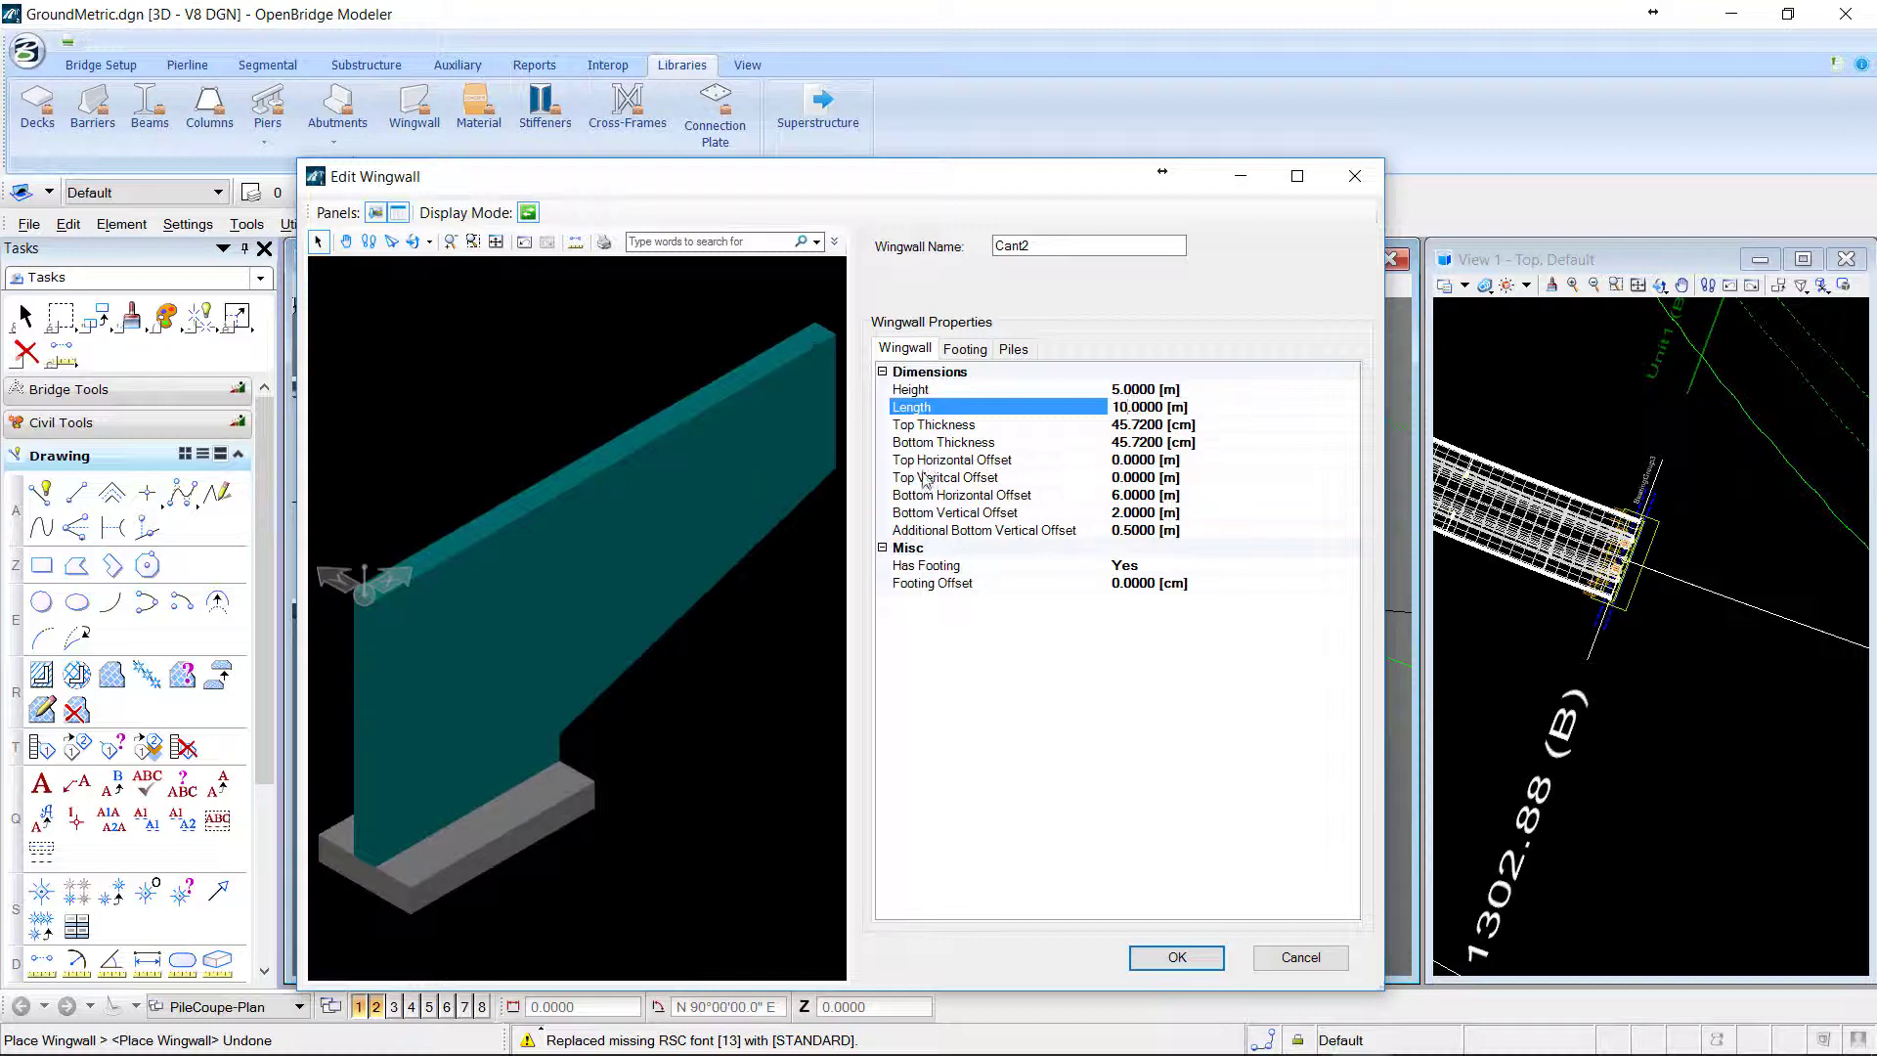
left_click(1013, 352)
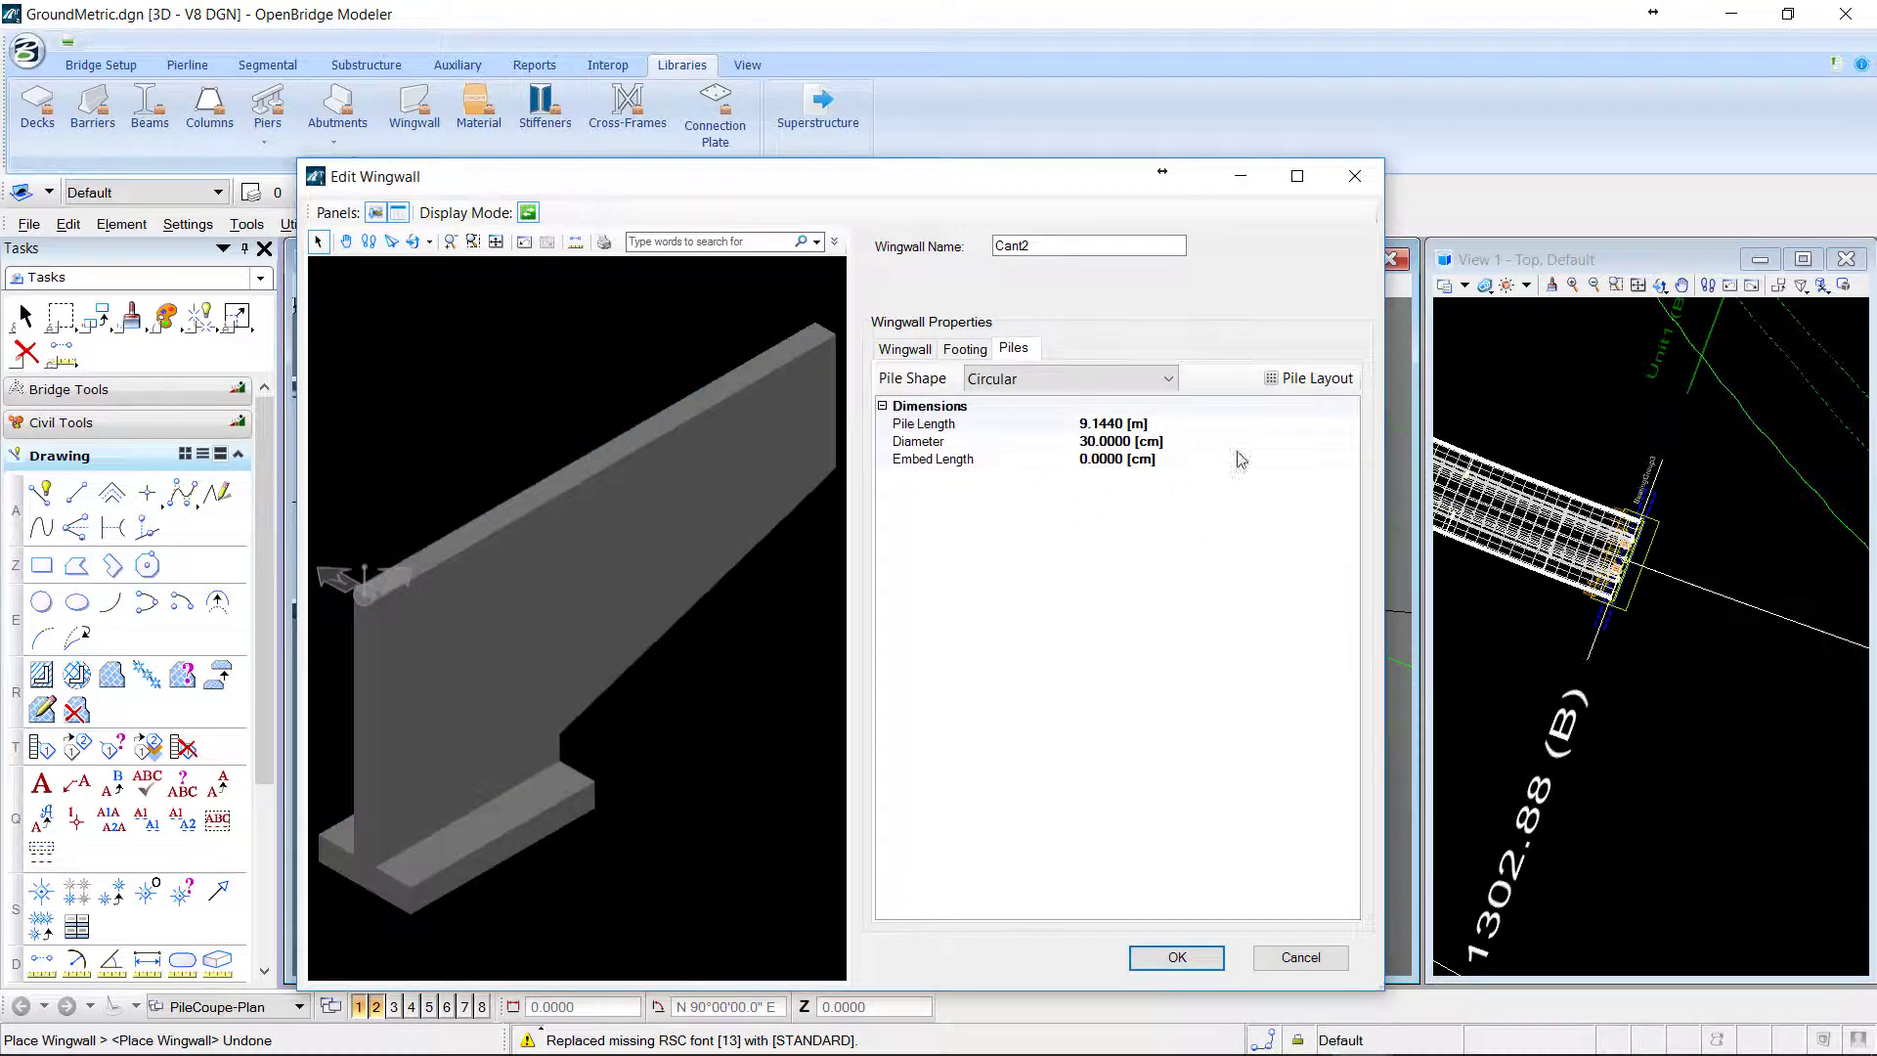
Generate and apply a 1-row, 4-column pile layout under the Cant2 wingwall.
left_click(1310, 379)
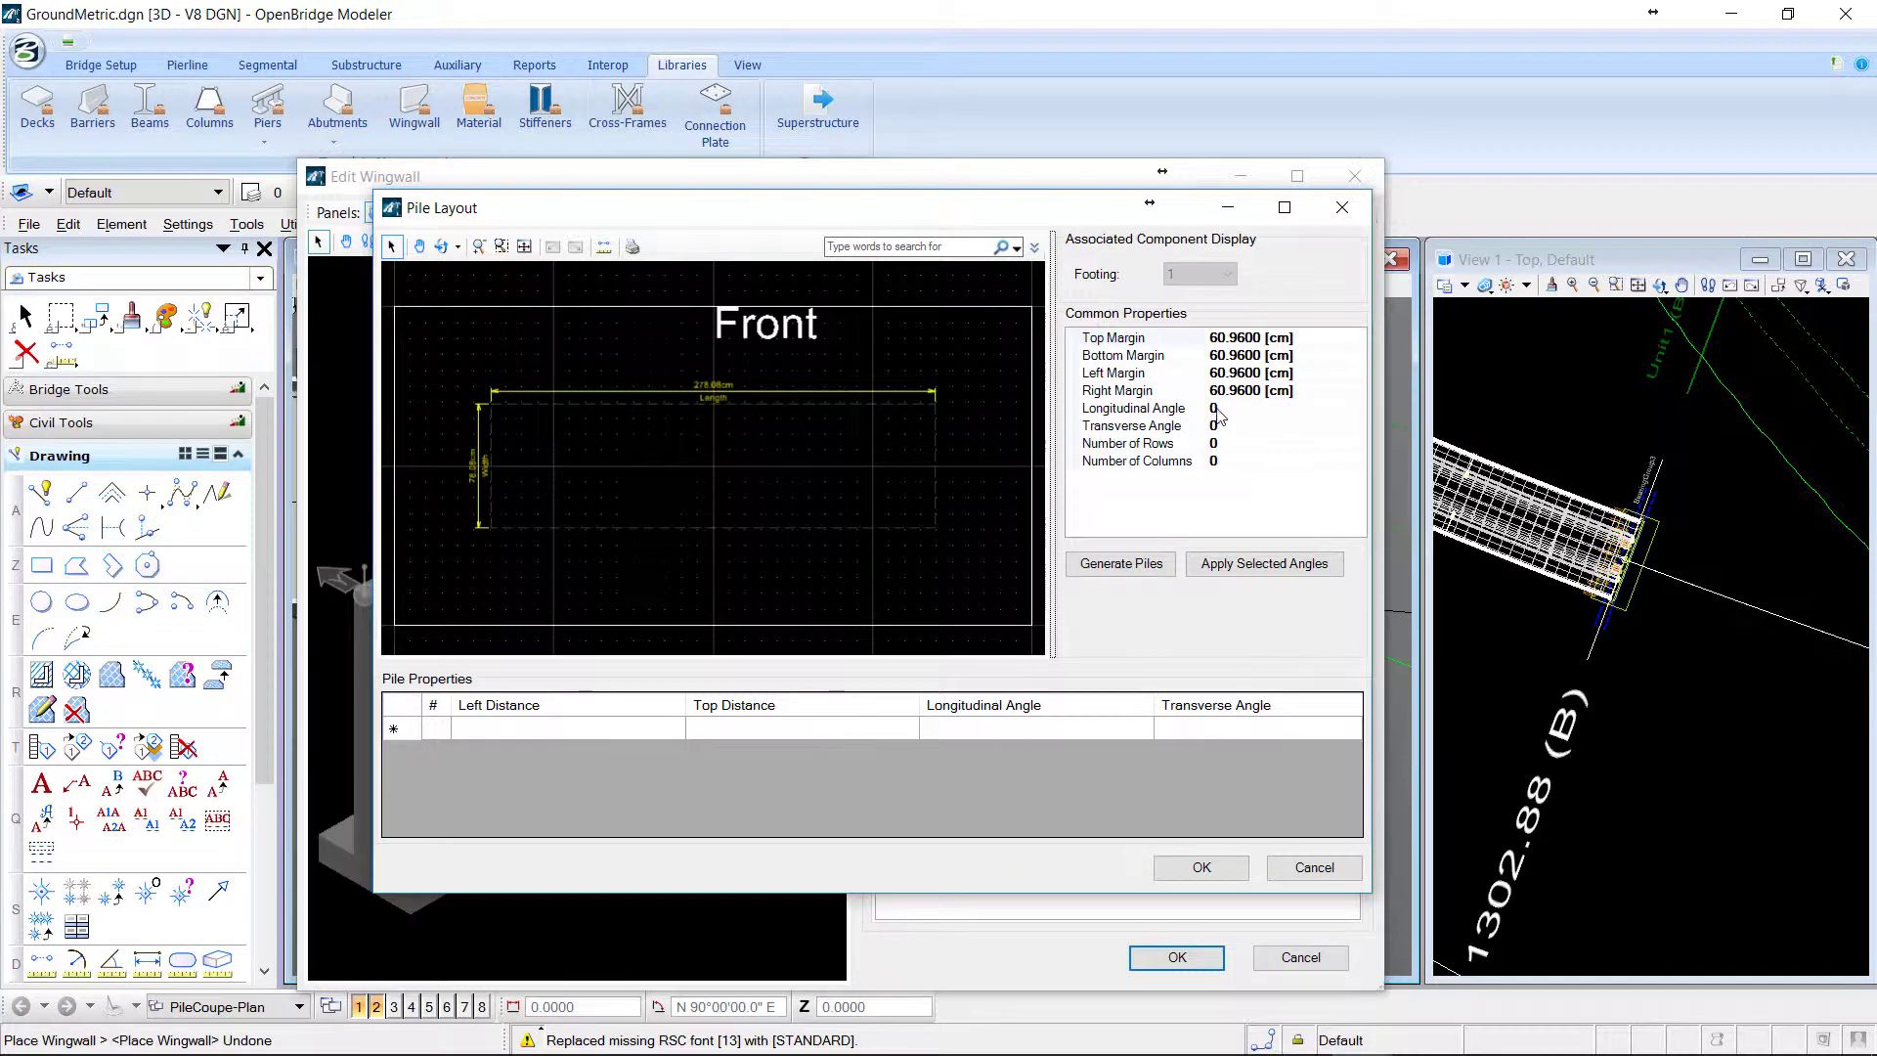
left_click(1215, 444)
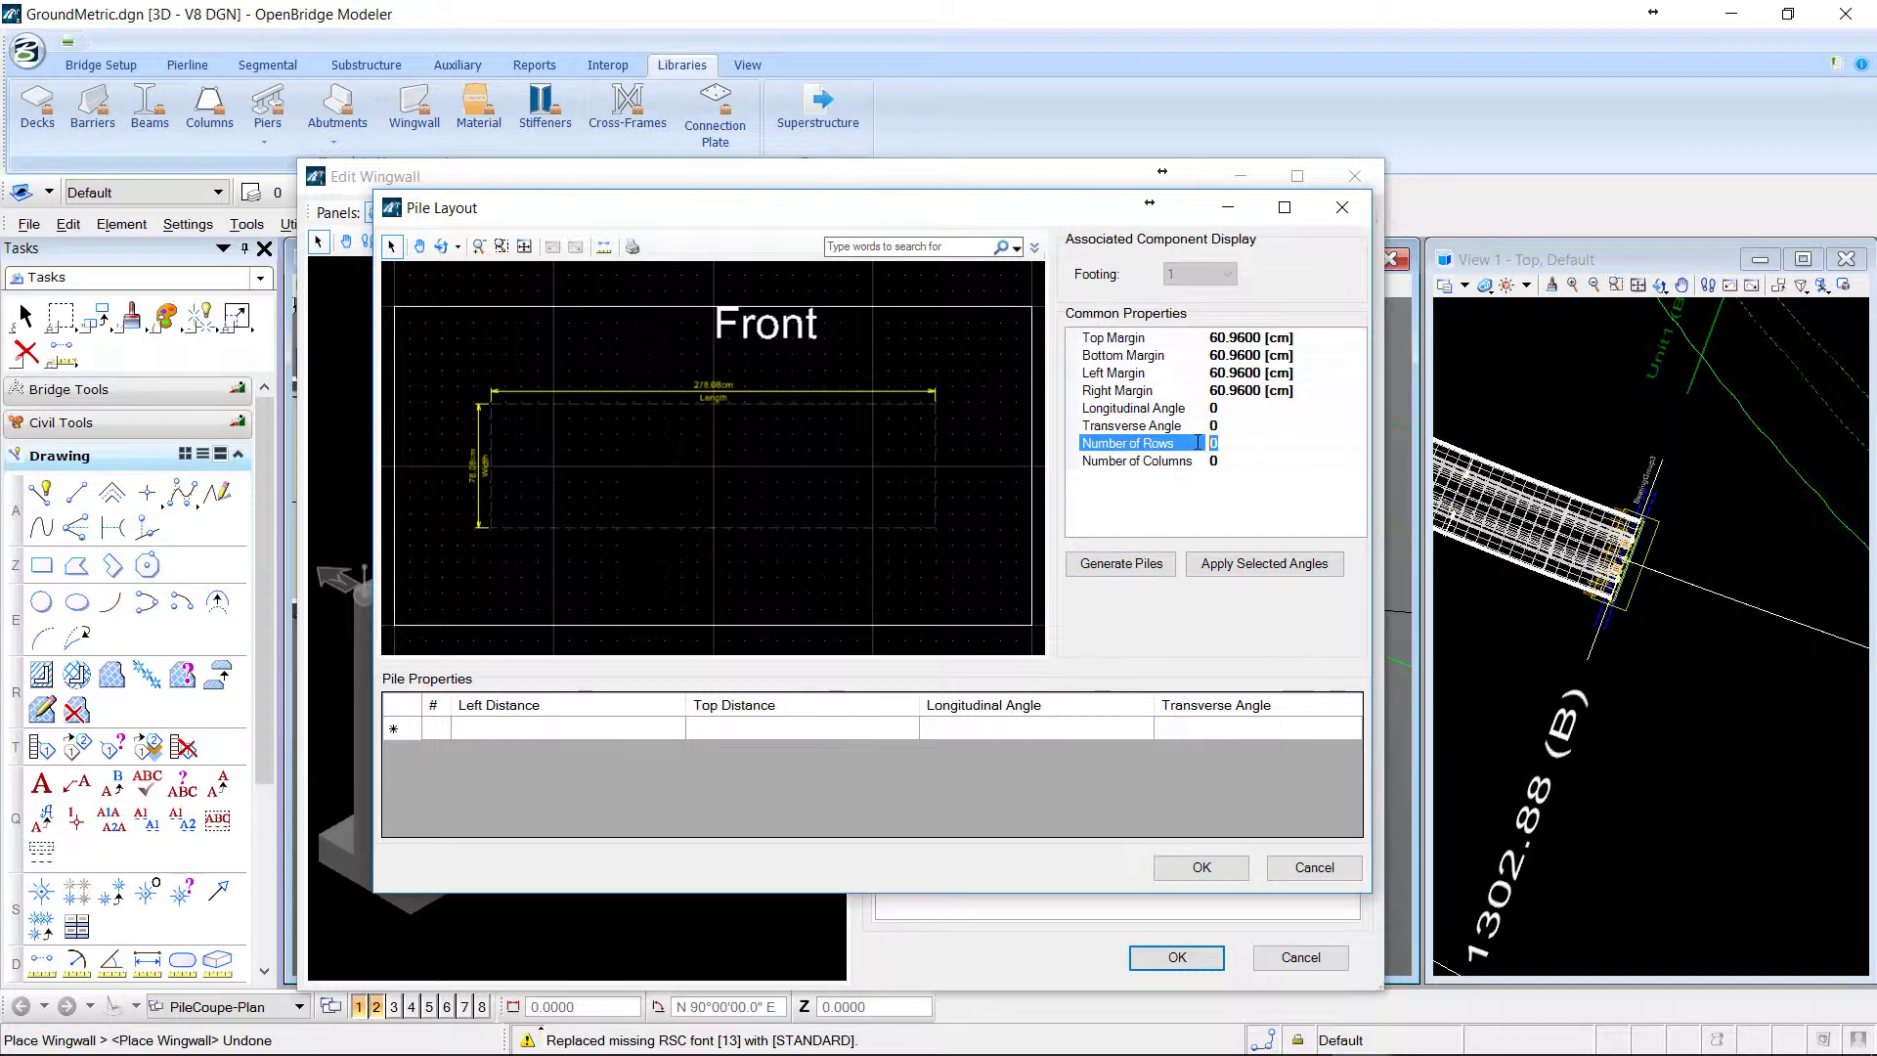
left_click(1202, 461)
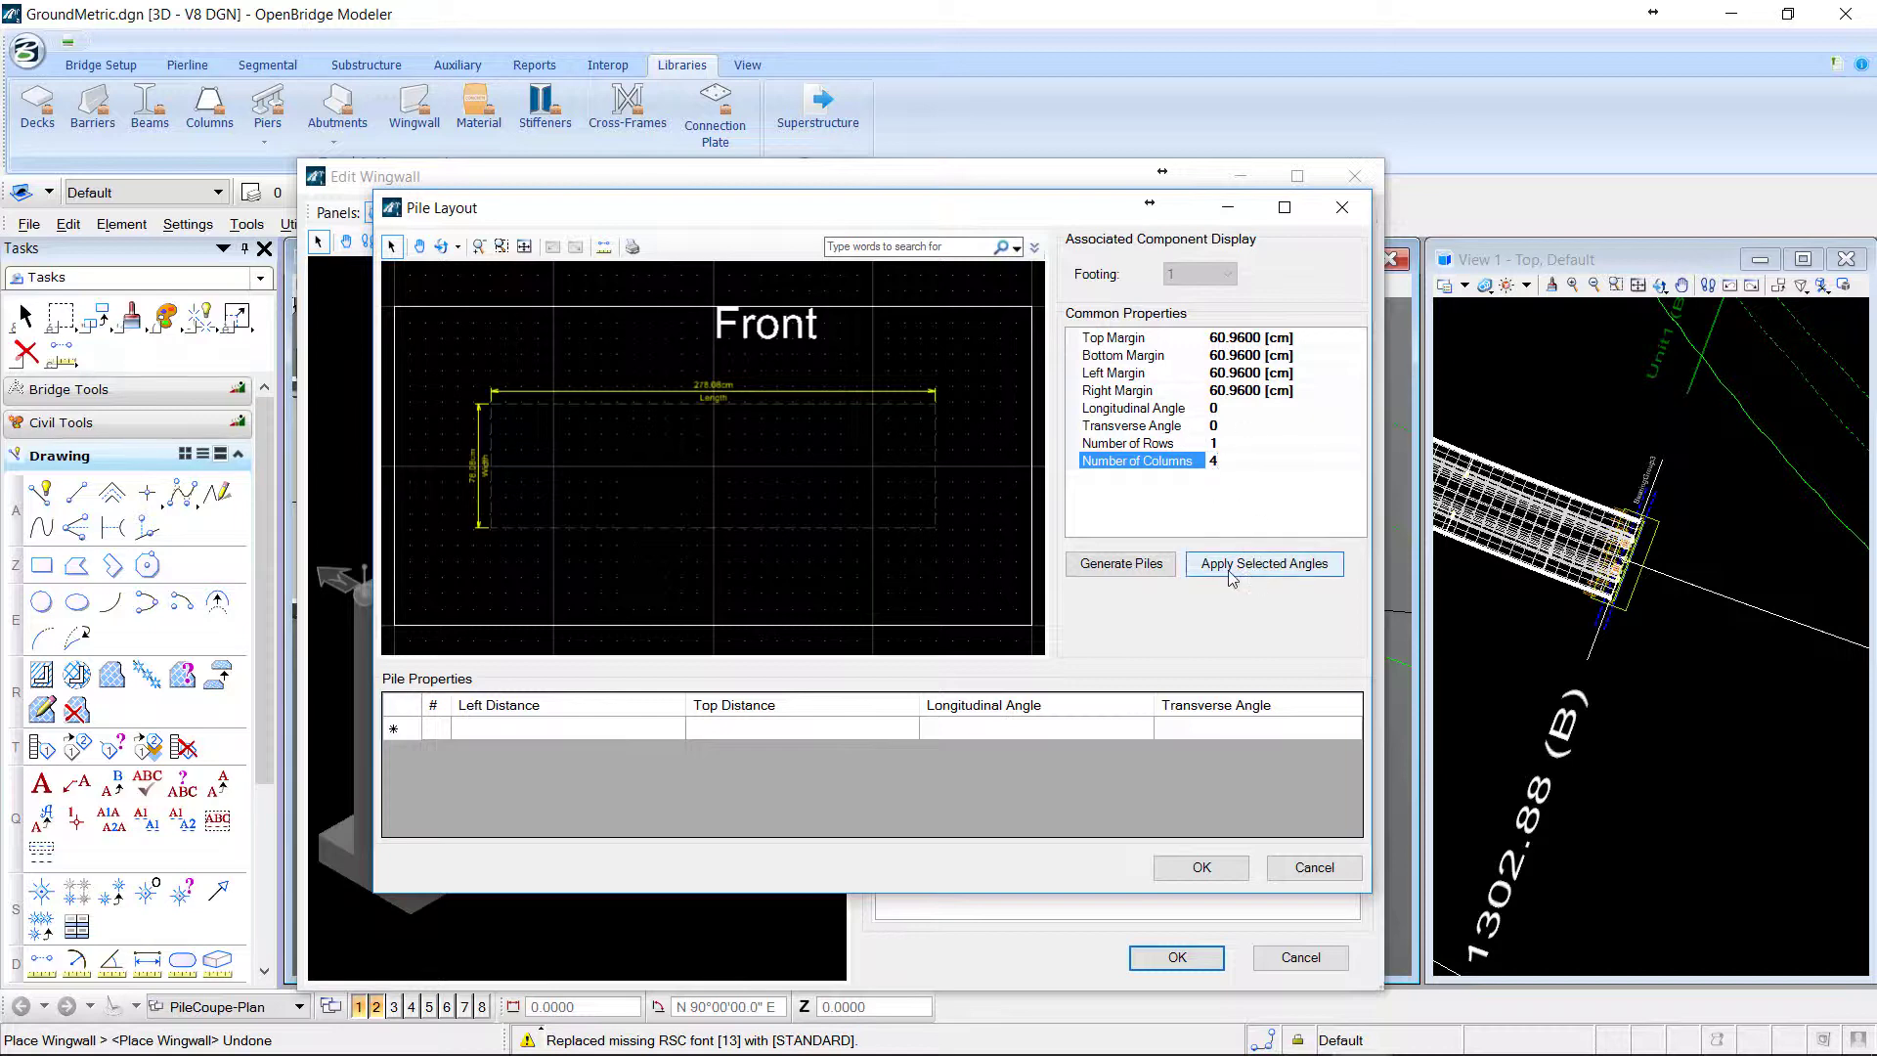
left_click(1121, 564)
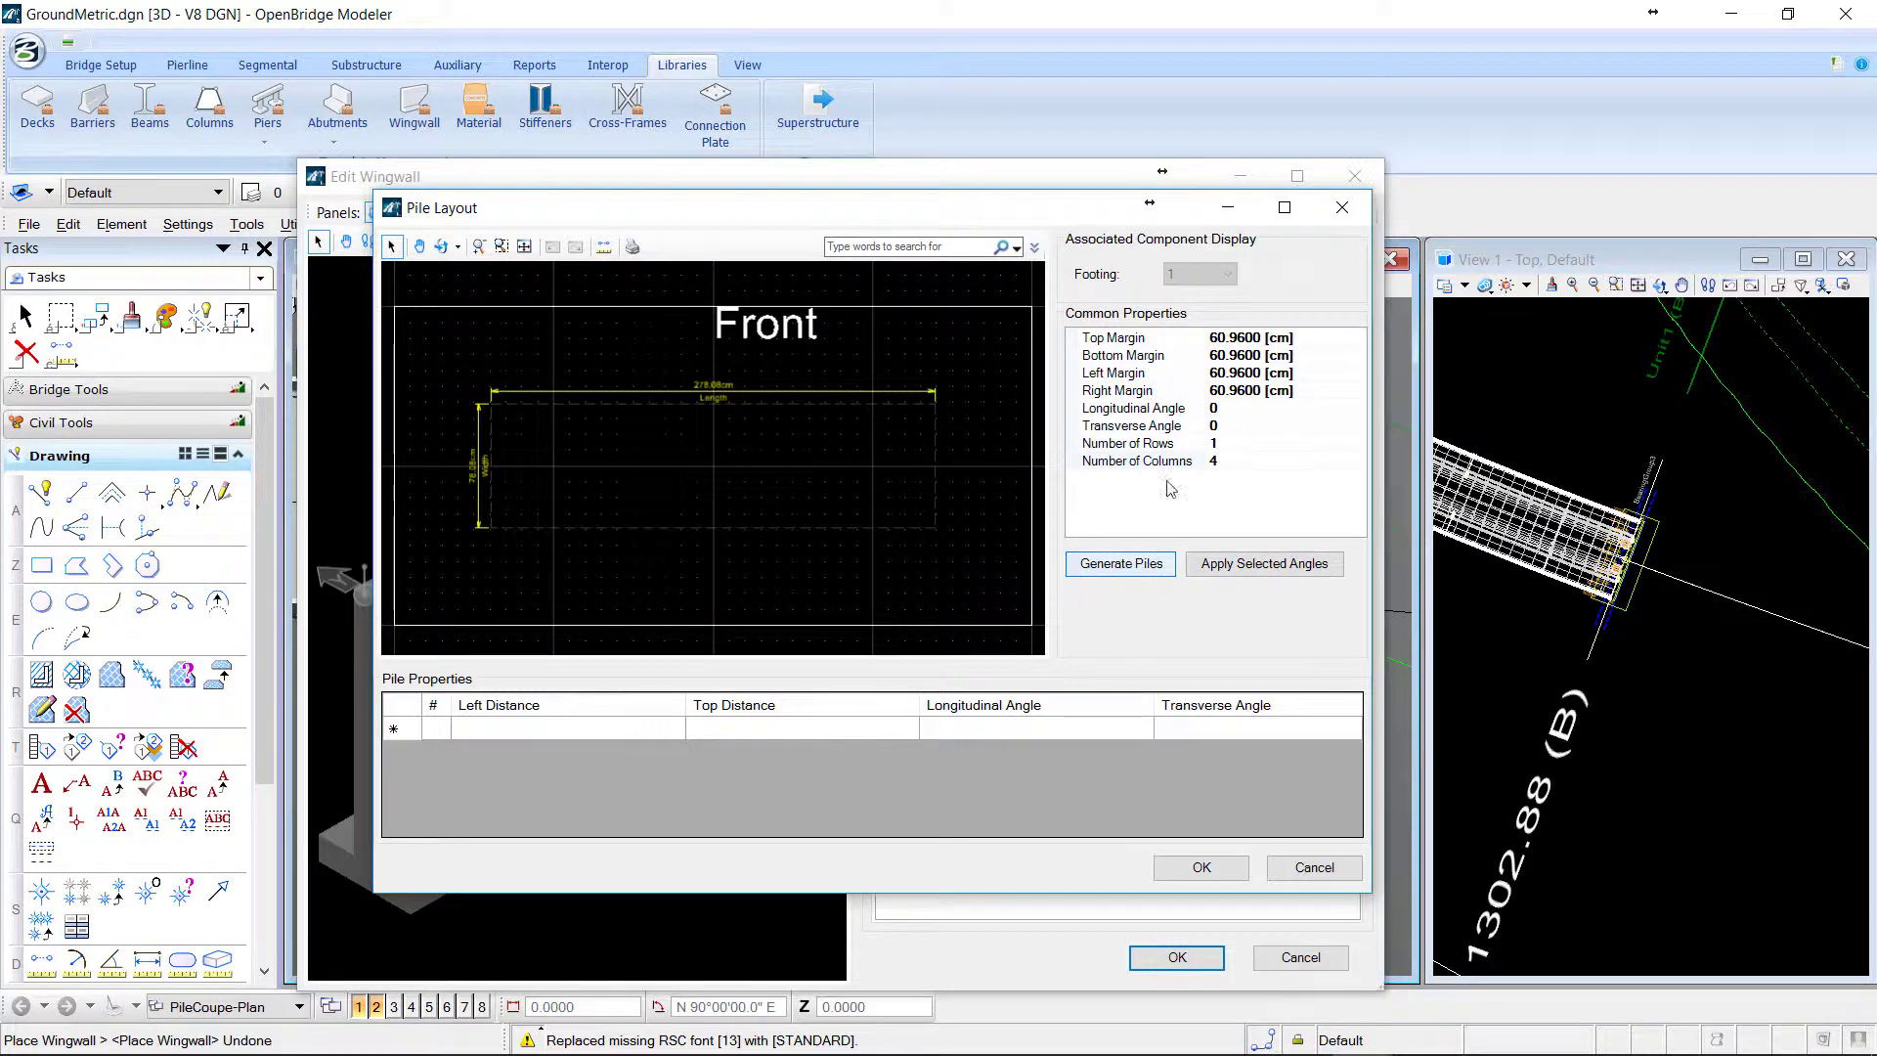
left_click(1201, 864)
Save the four-pile Cant2 template and close the Wingwall Templates library.
scroll(533, 719, "down", 5)
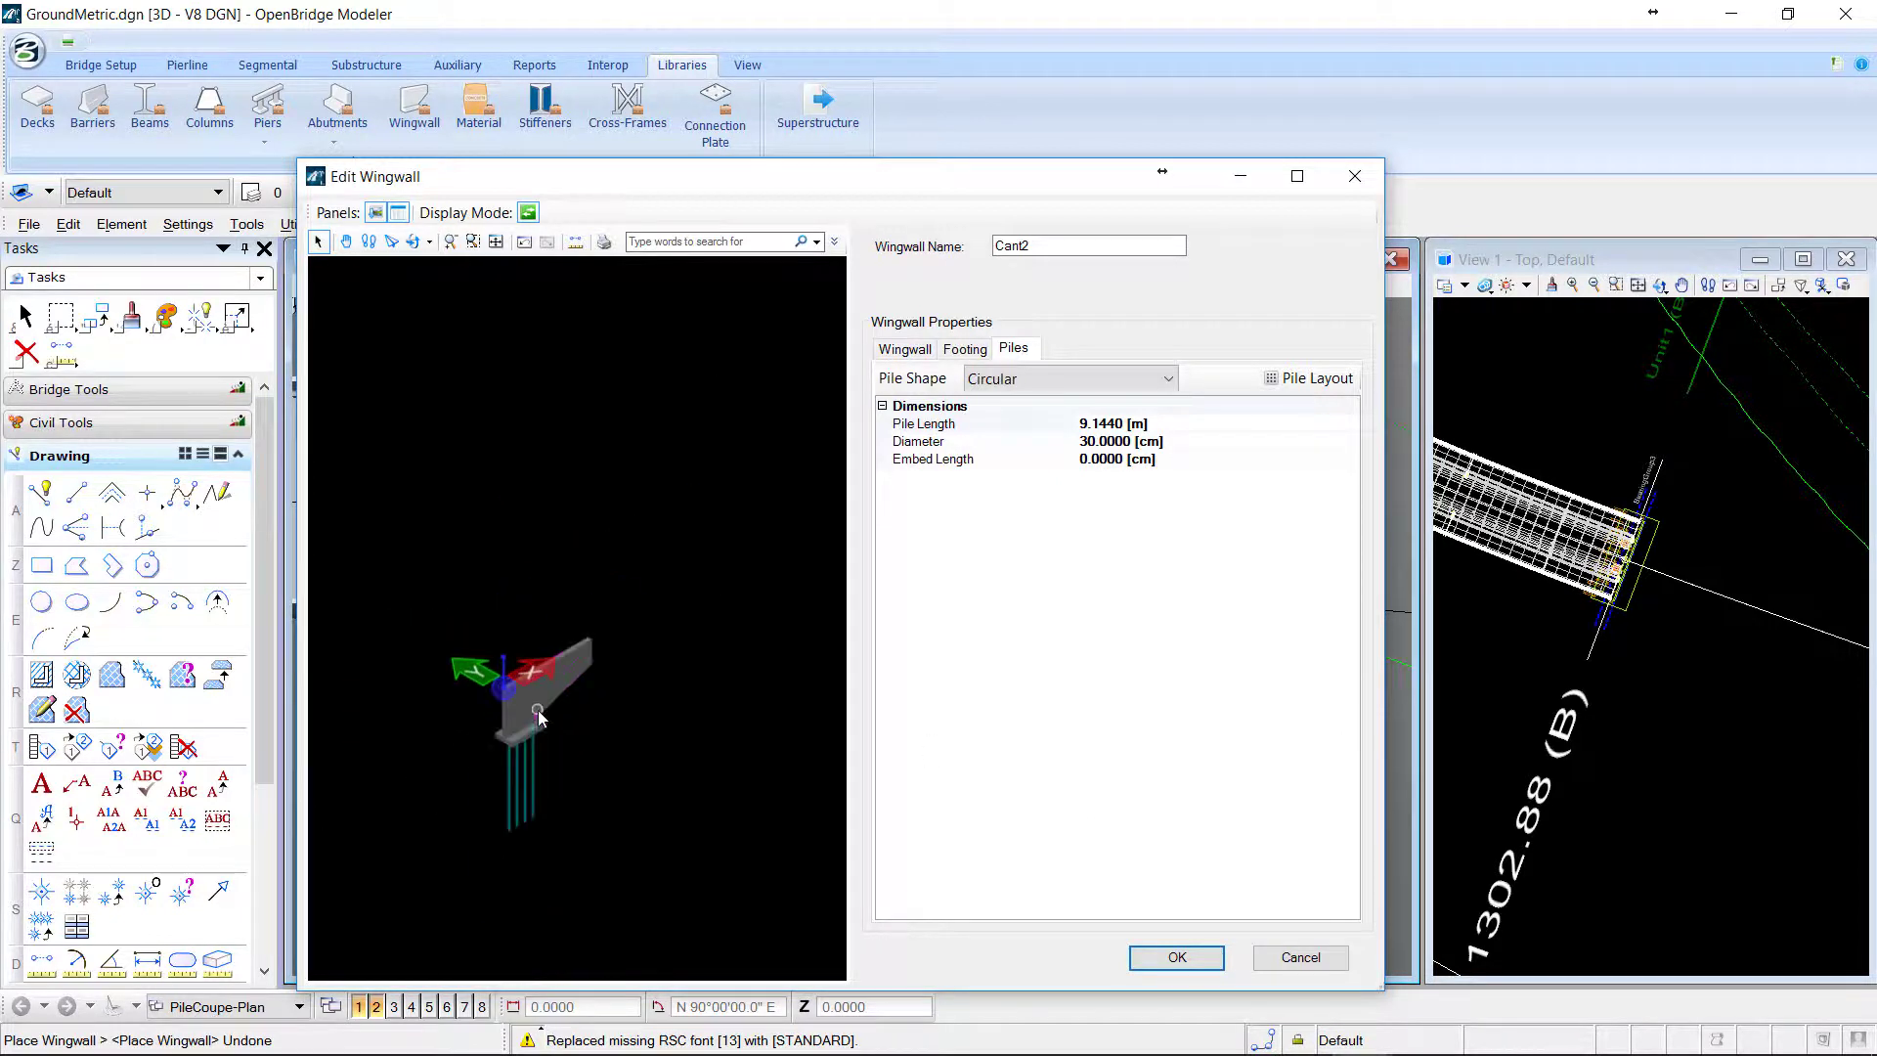
scroll(543, 819, "up", 5)
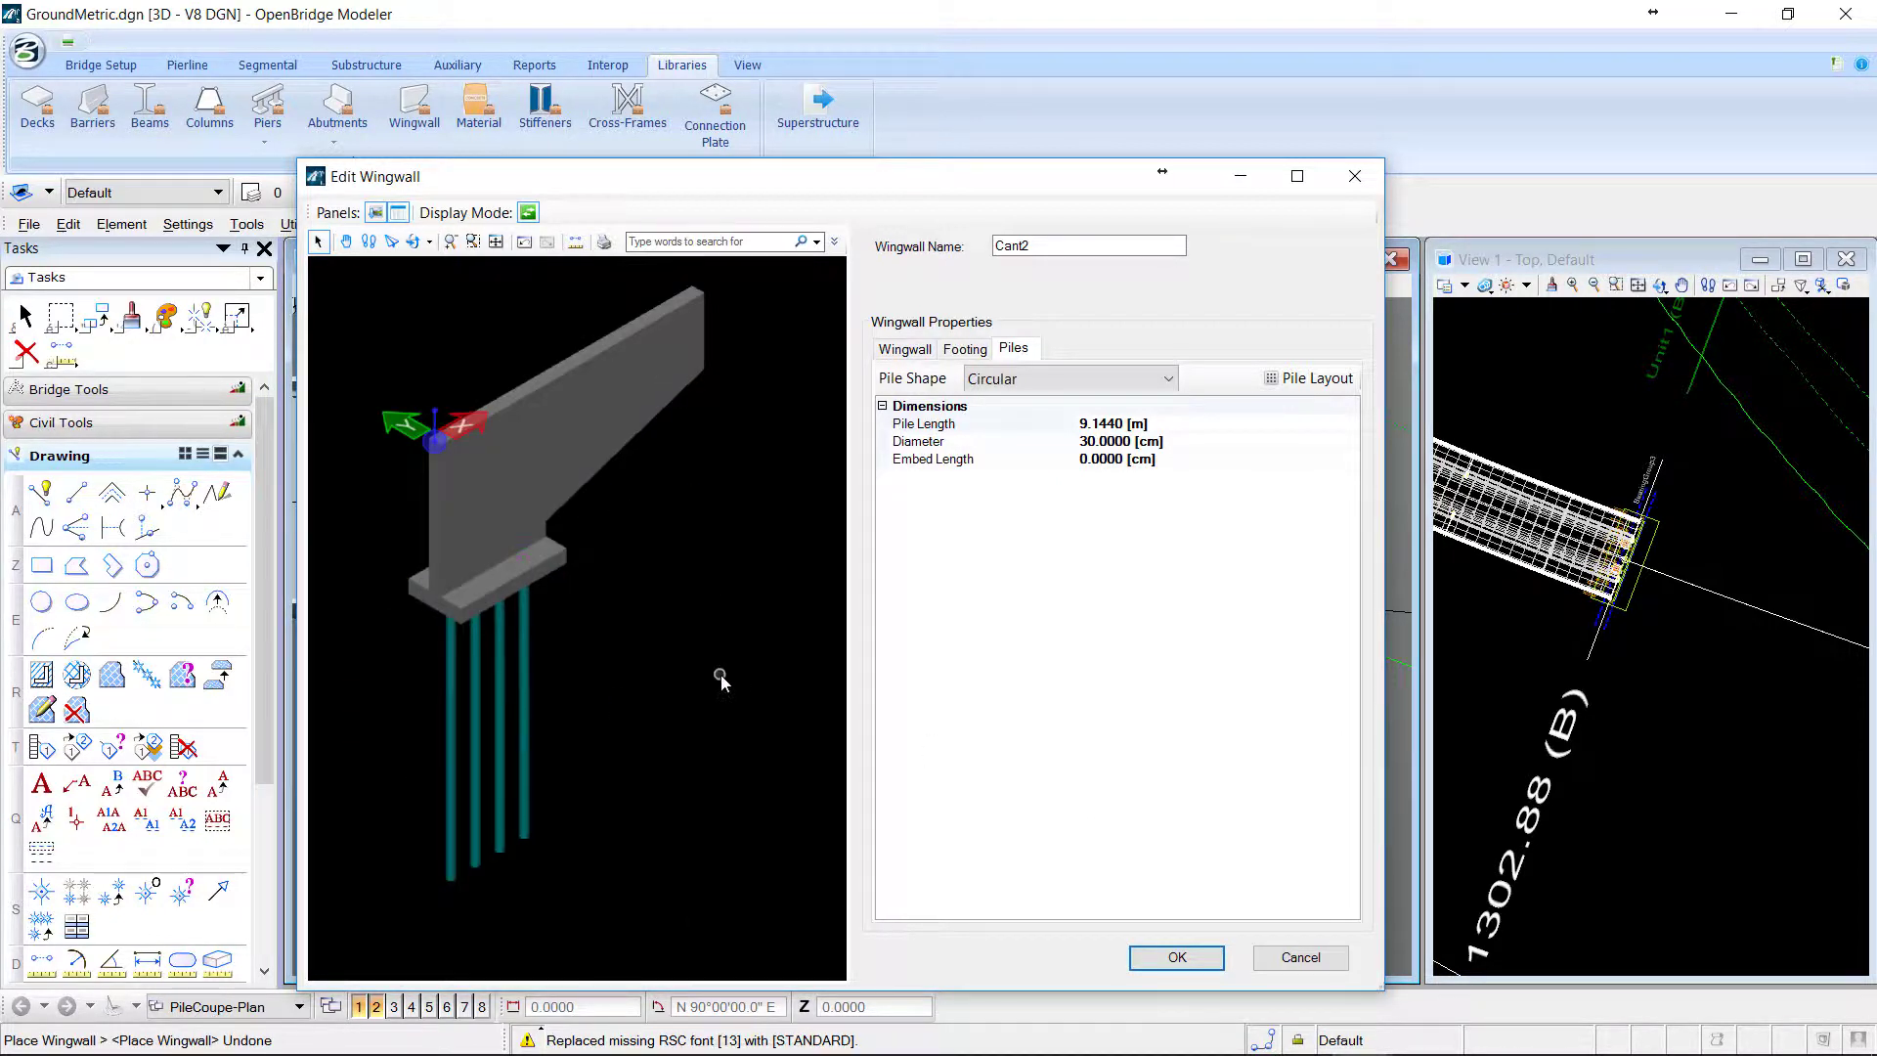
left_click(1212, 954)
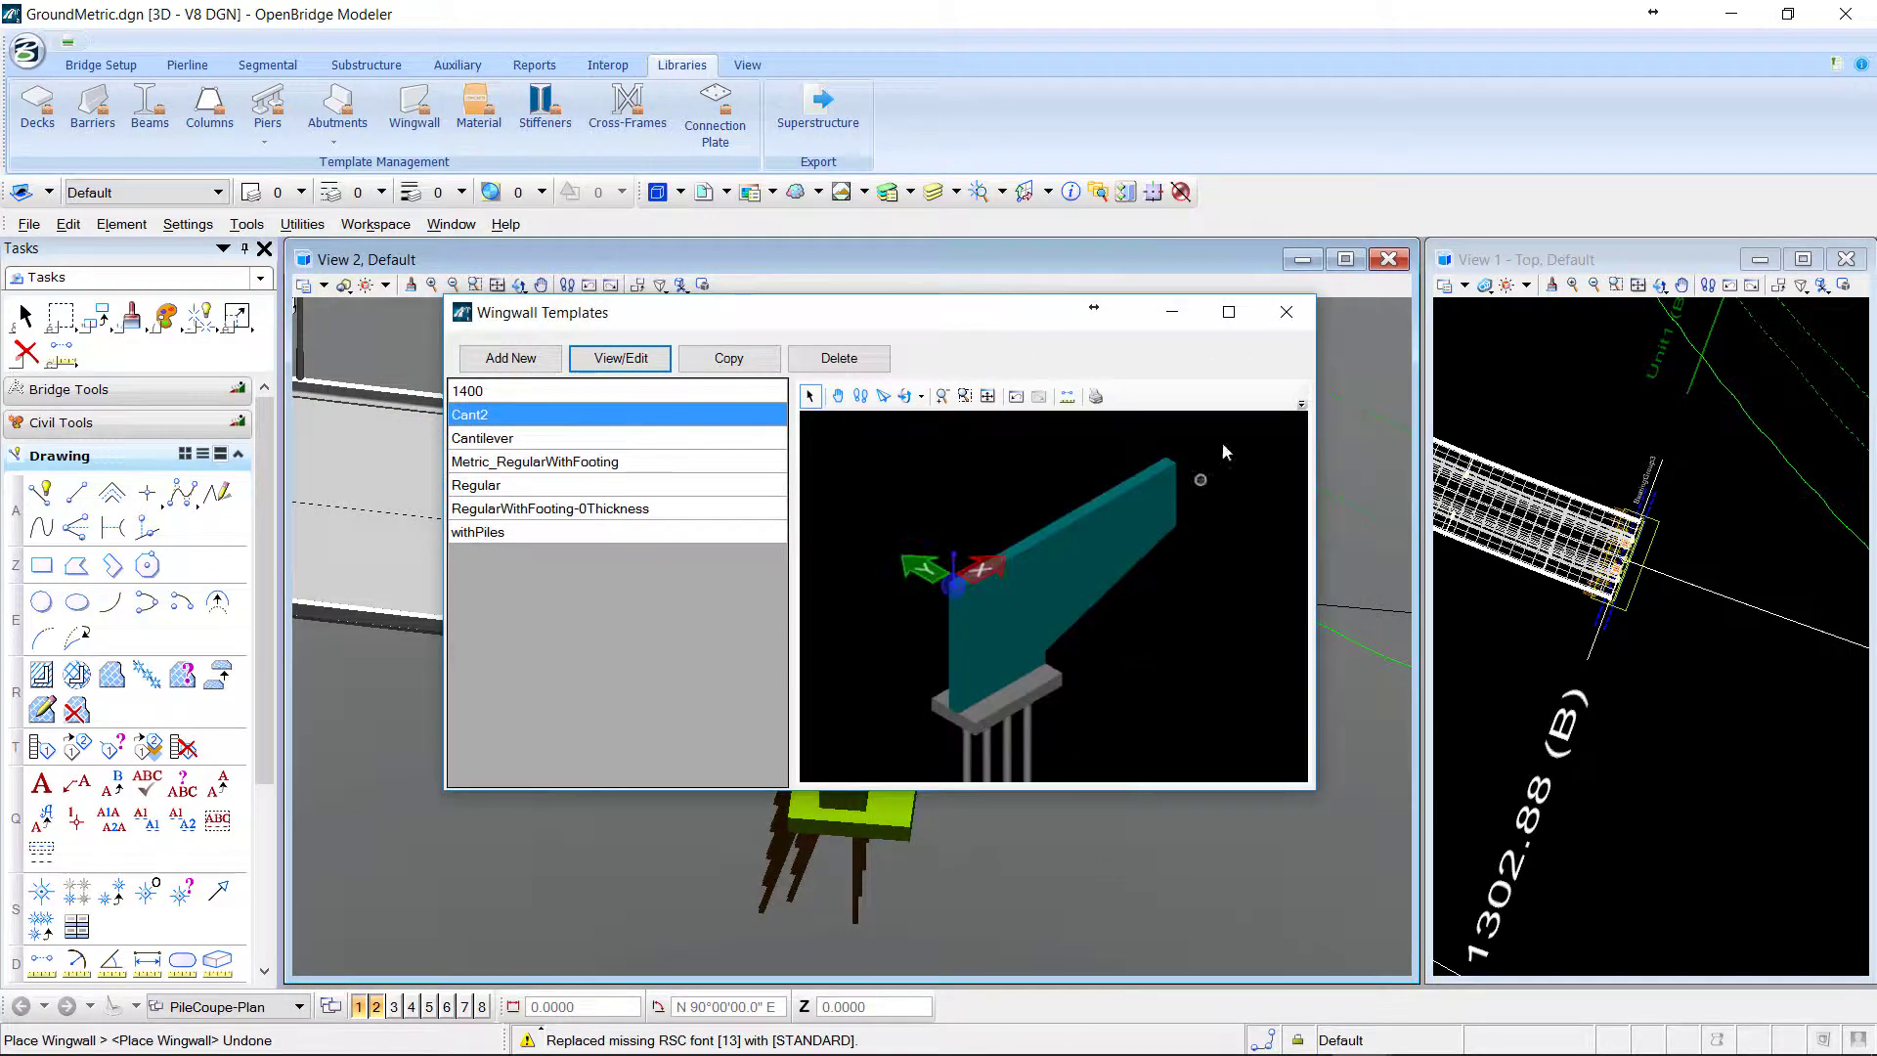
left_click(1286, 311)
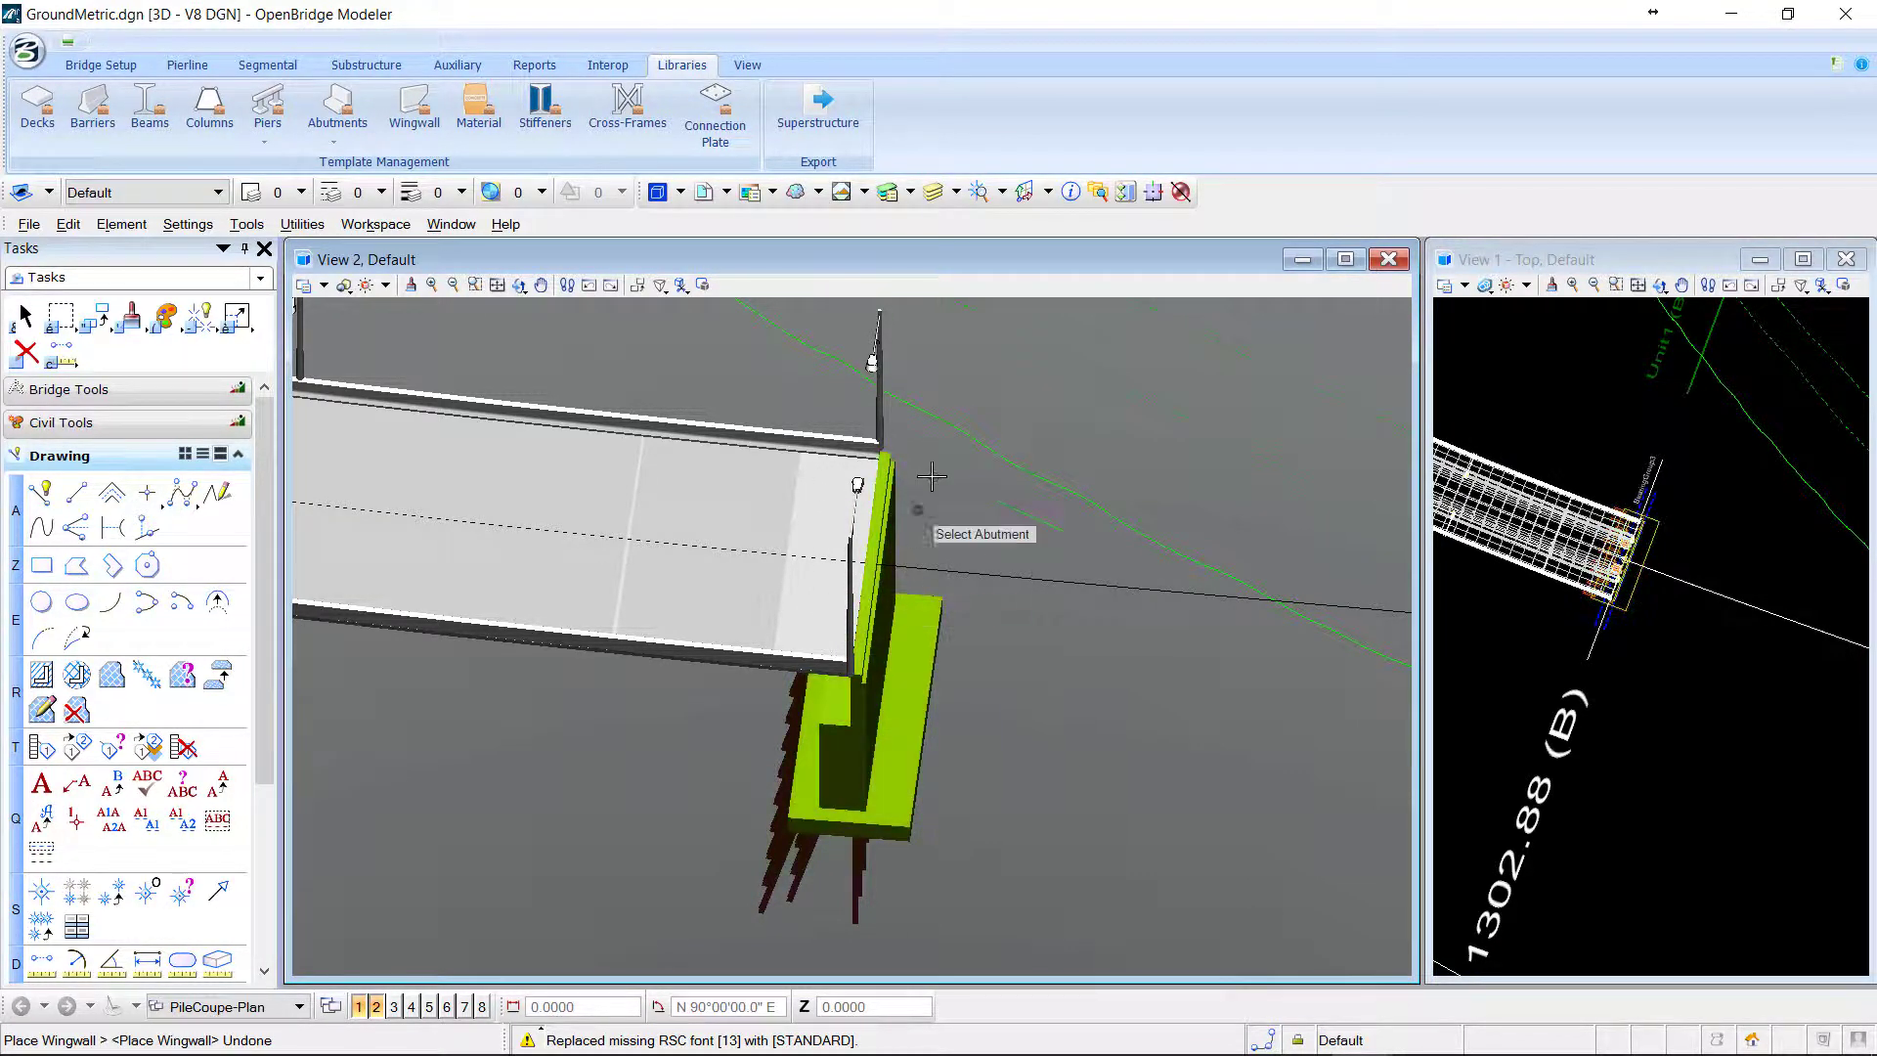
Start wingwall placement on the abutment and assign Cant2 to the left wingwall.
left_click(366, 65)
left_click(231, 112)
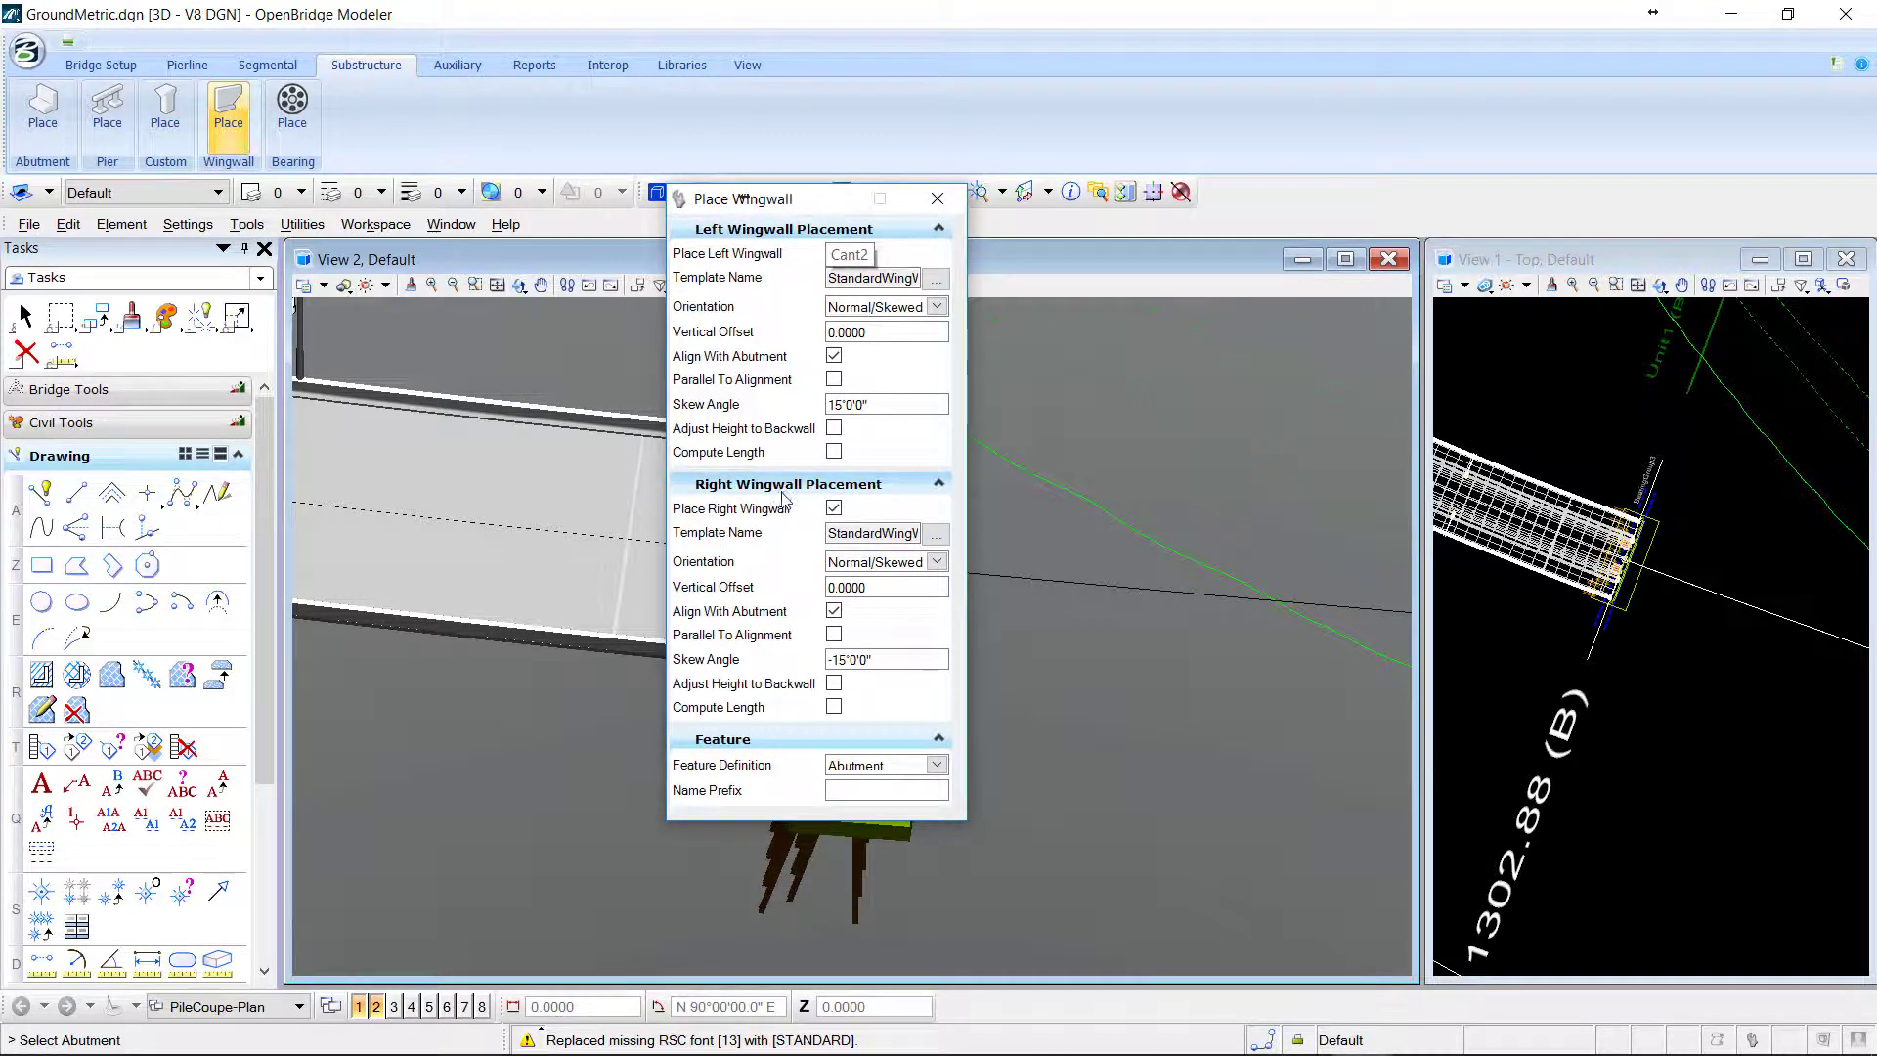
left_click(935, 278)
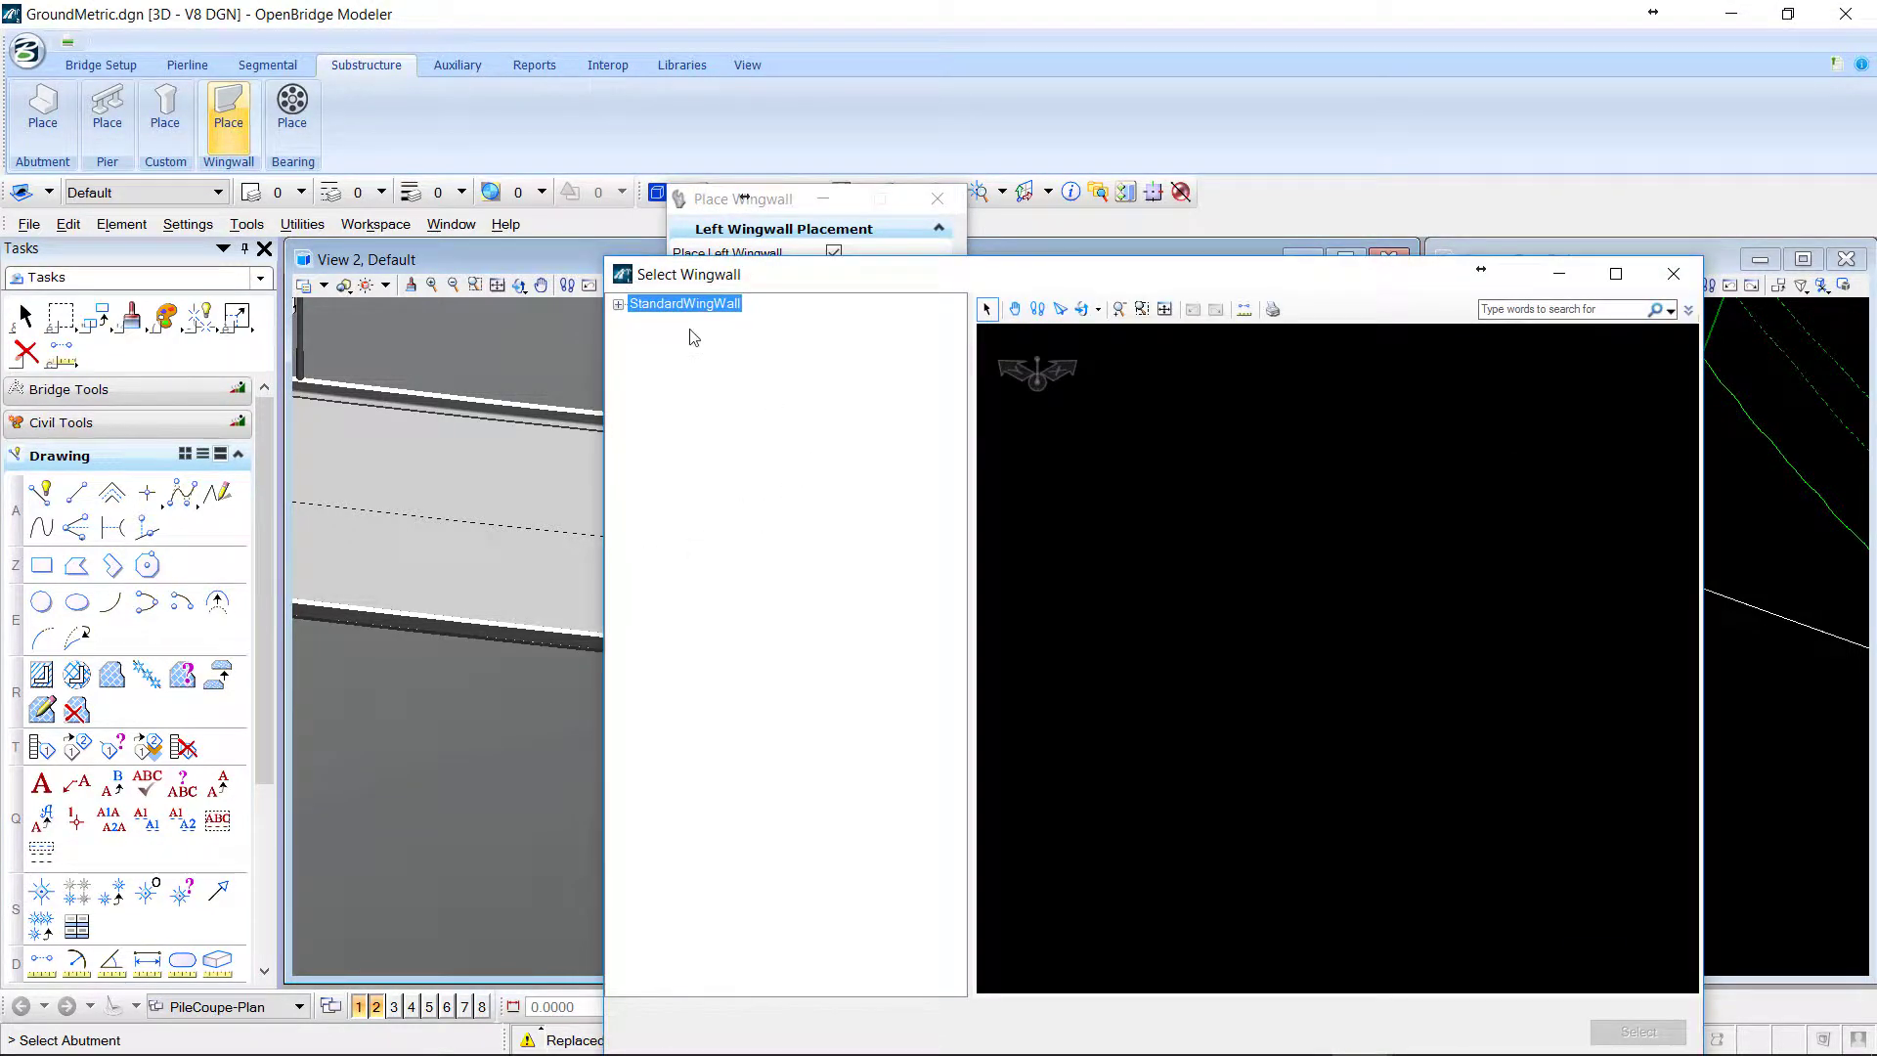
left_click(618, 305)
left_click(665, 339)
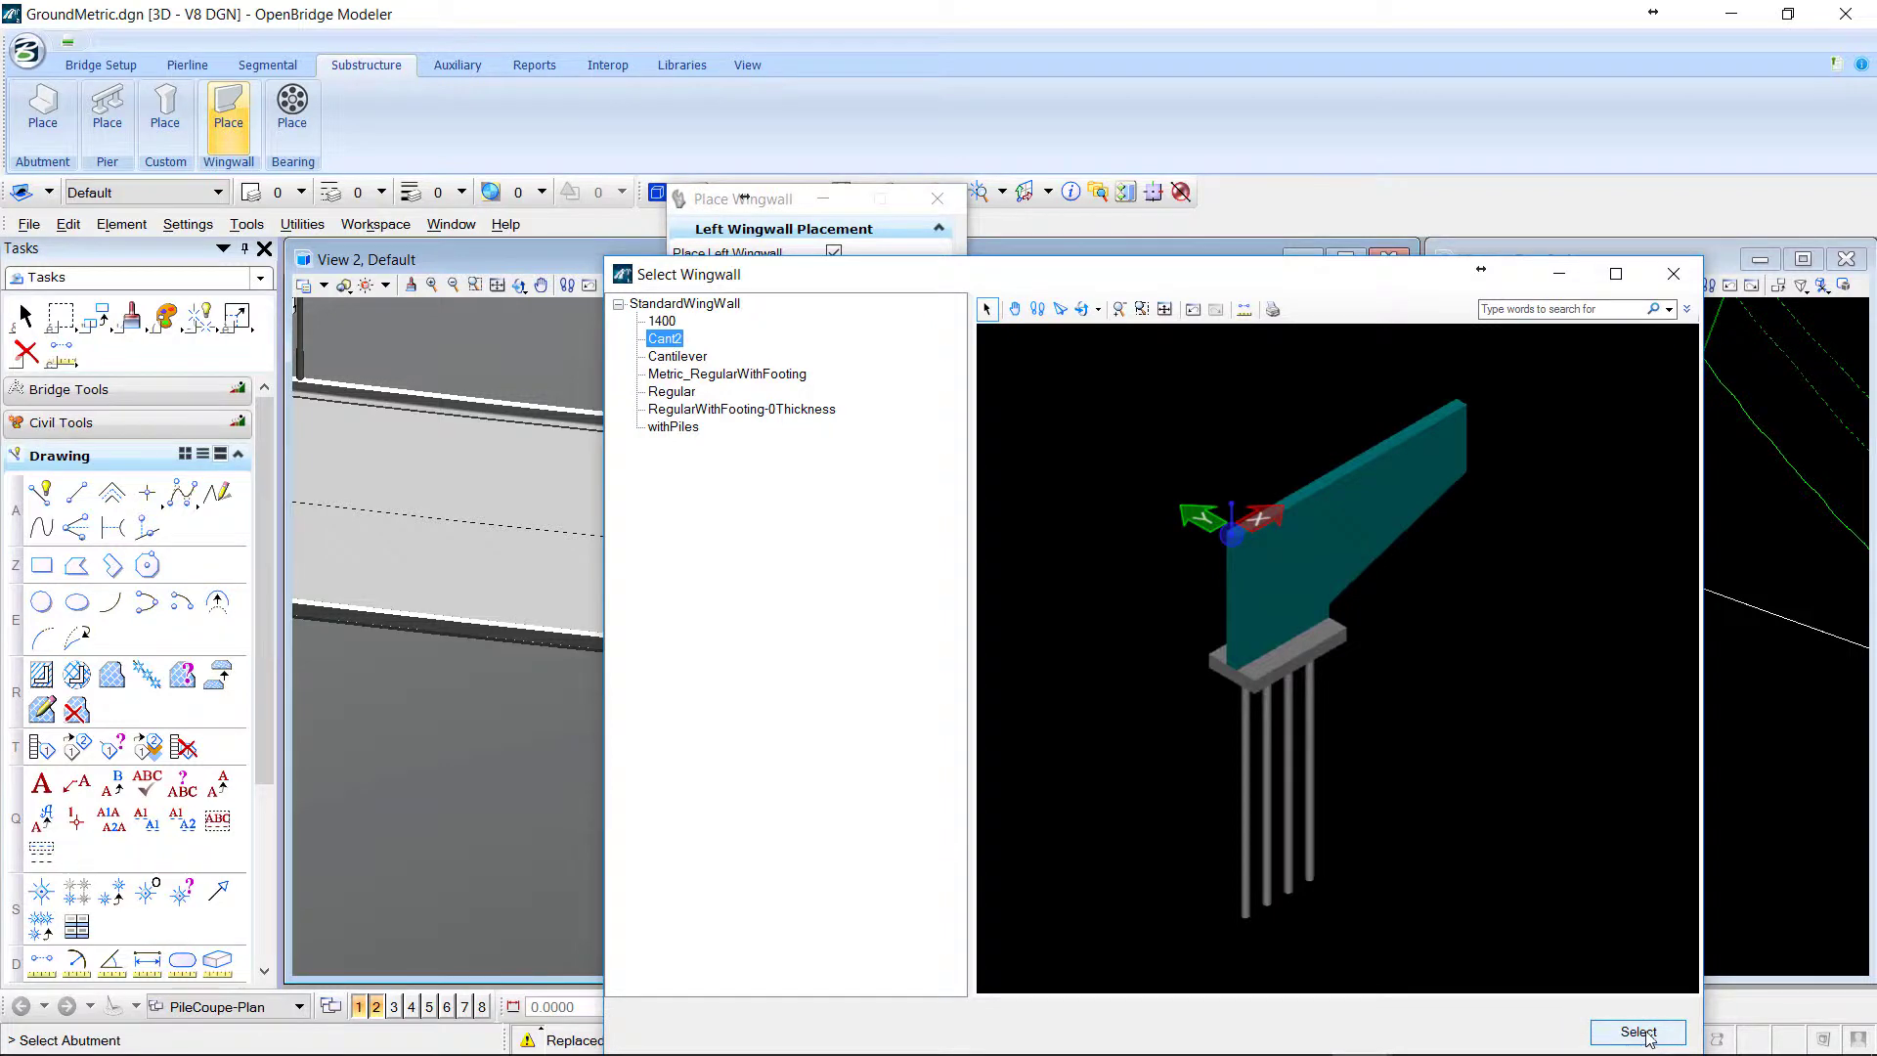
left_click(1639, 1033)
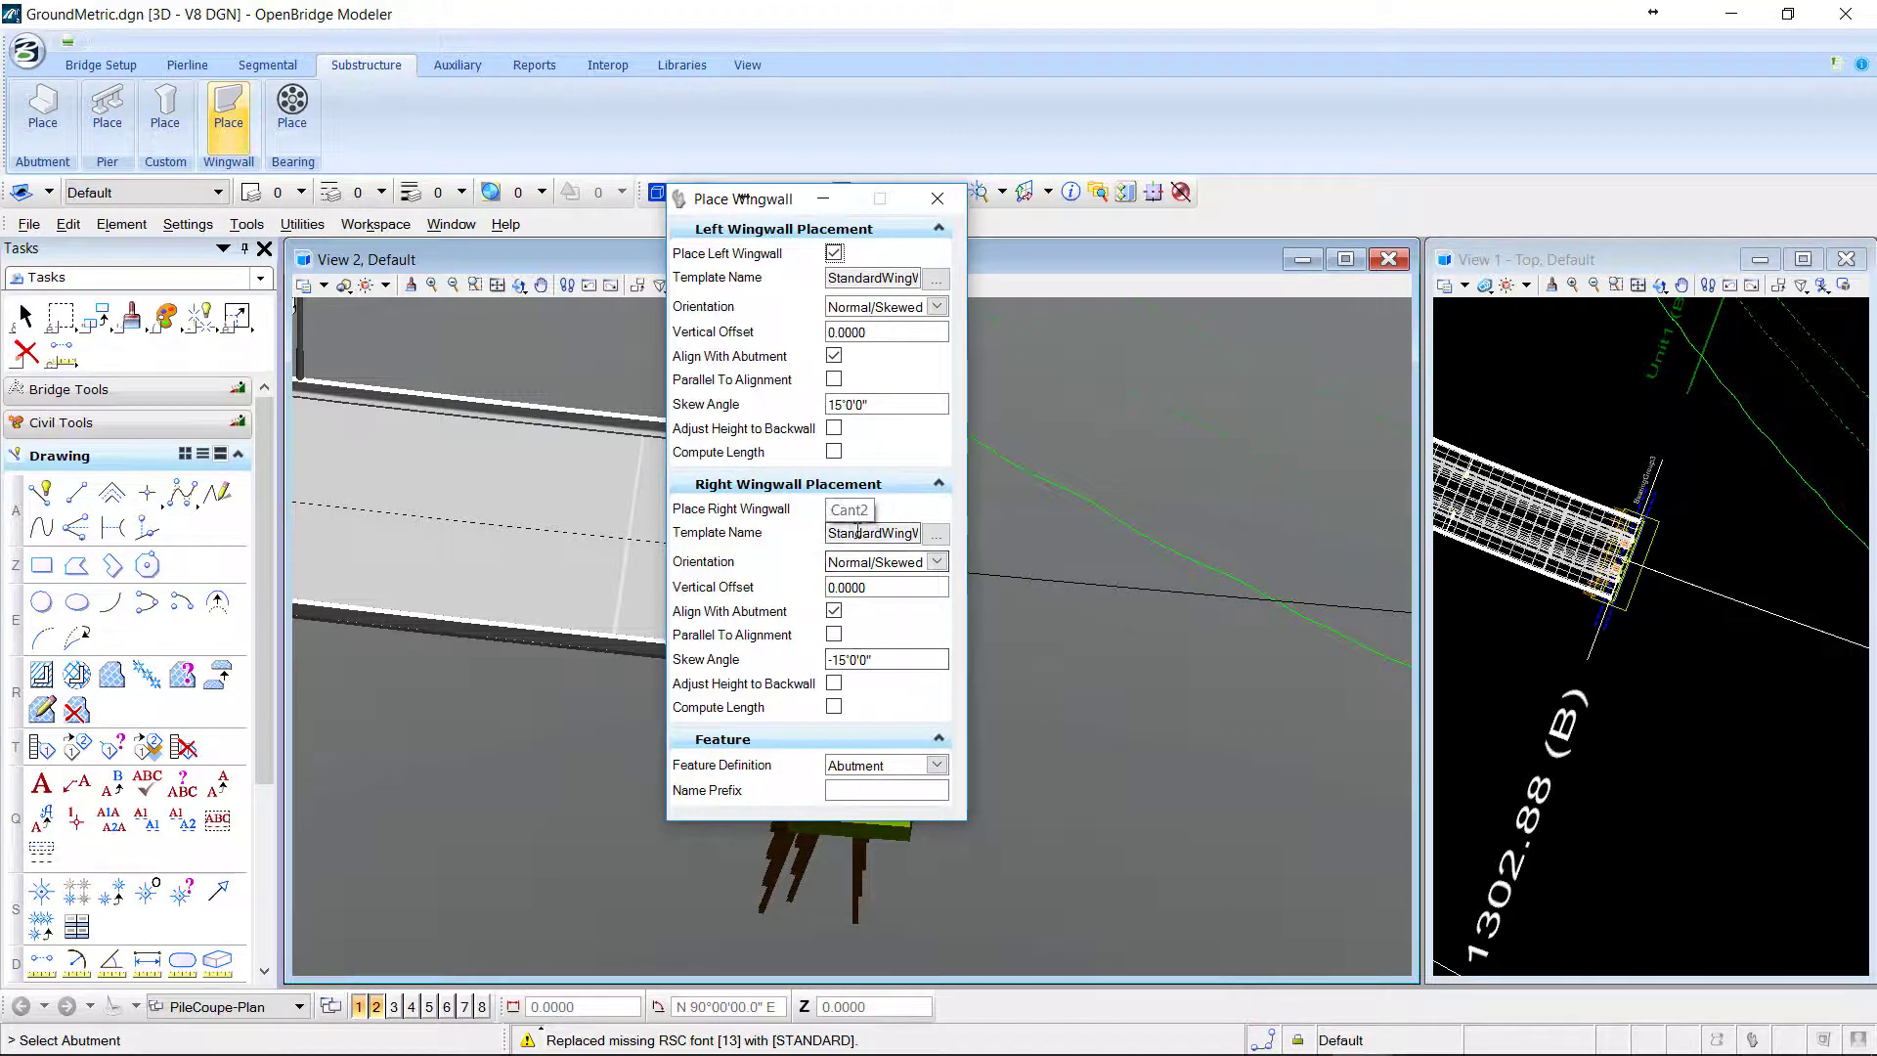
Assign Cant2 to the right wingwall and confirm its -15° skew angle.
left_click(935, 534)
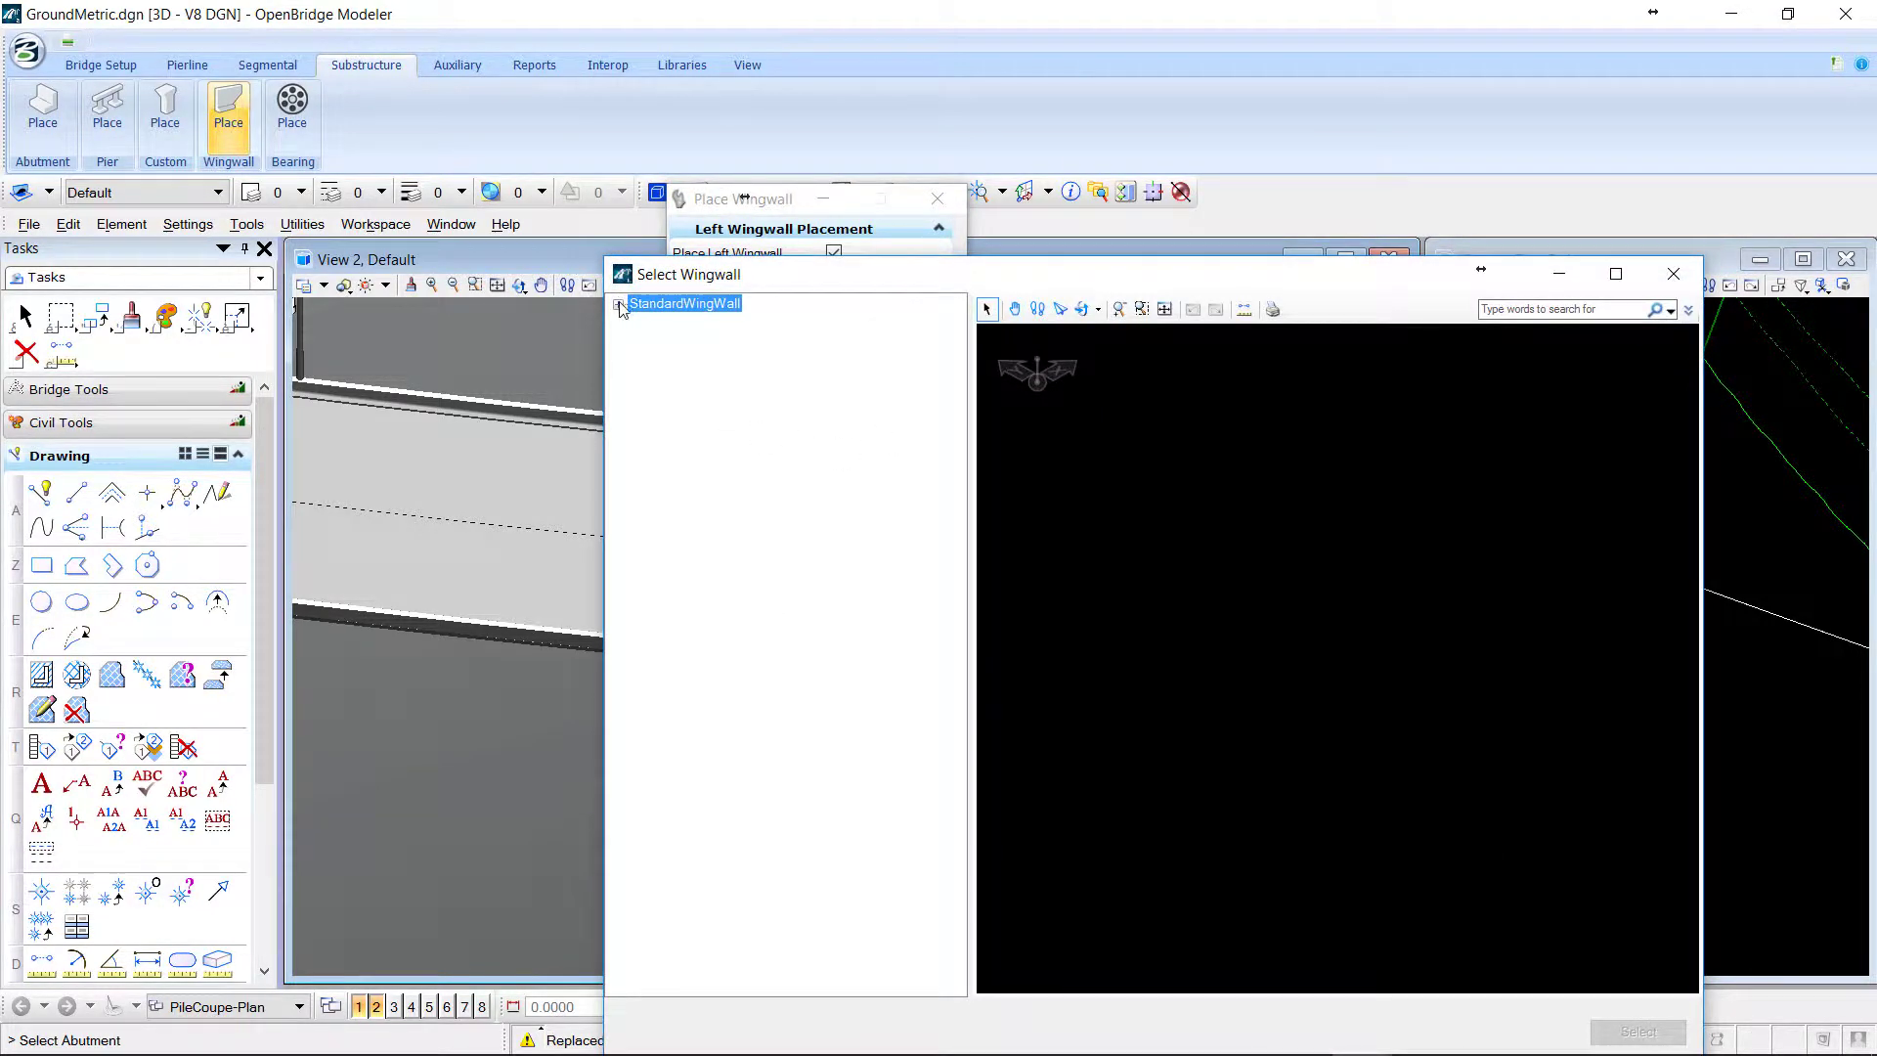
left_click(618, 305)
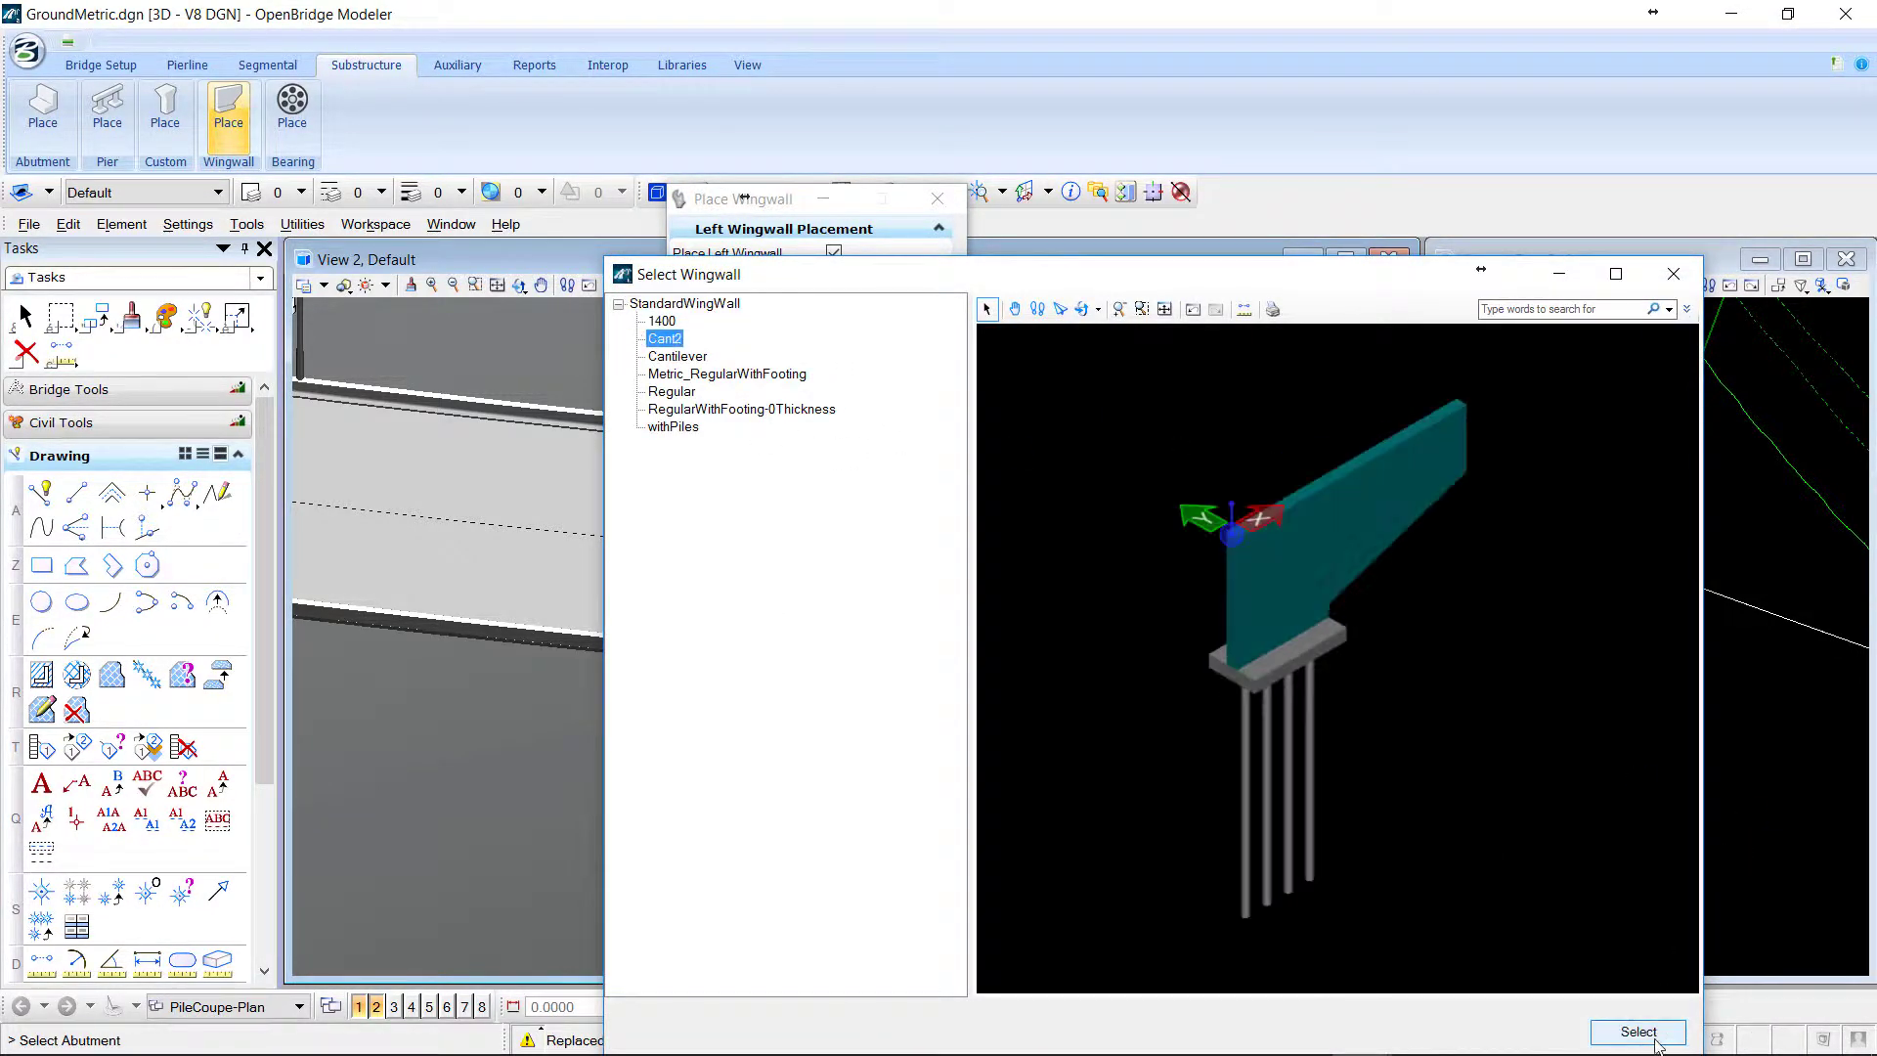
left_click(1656, 1040)
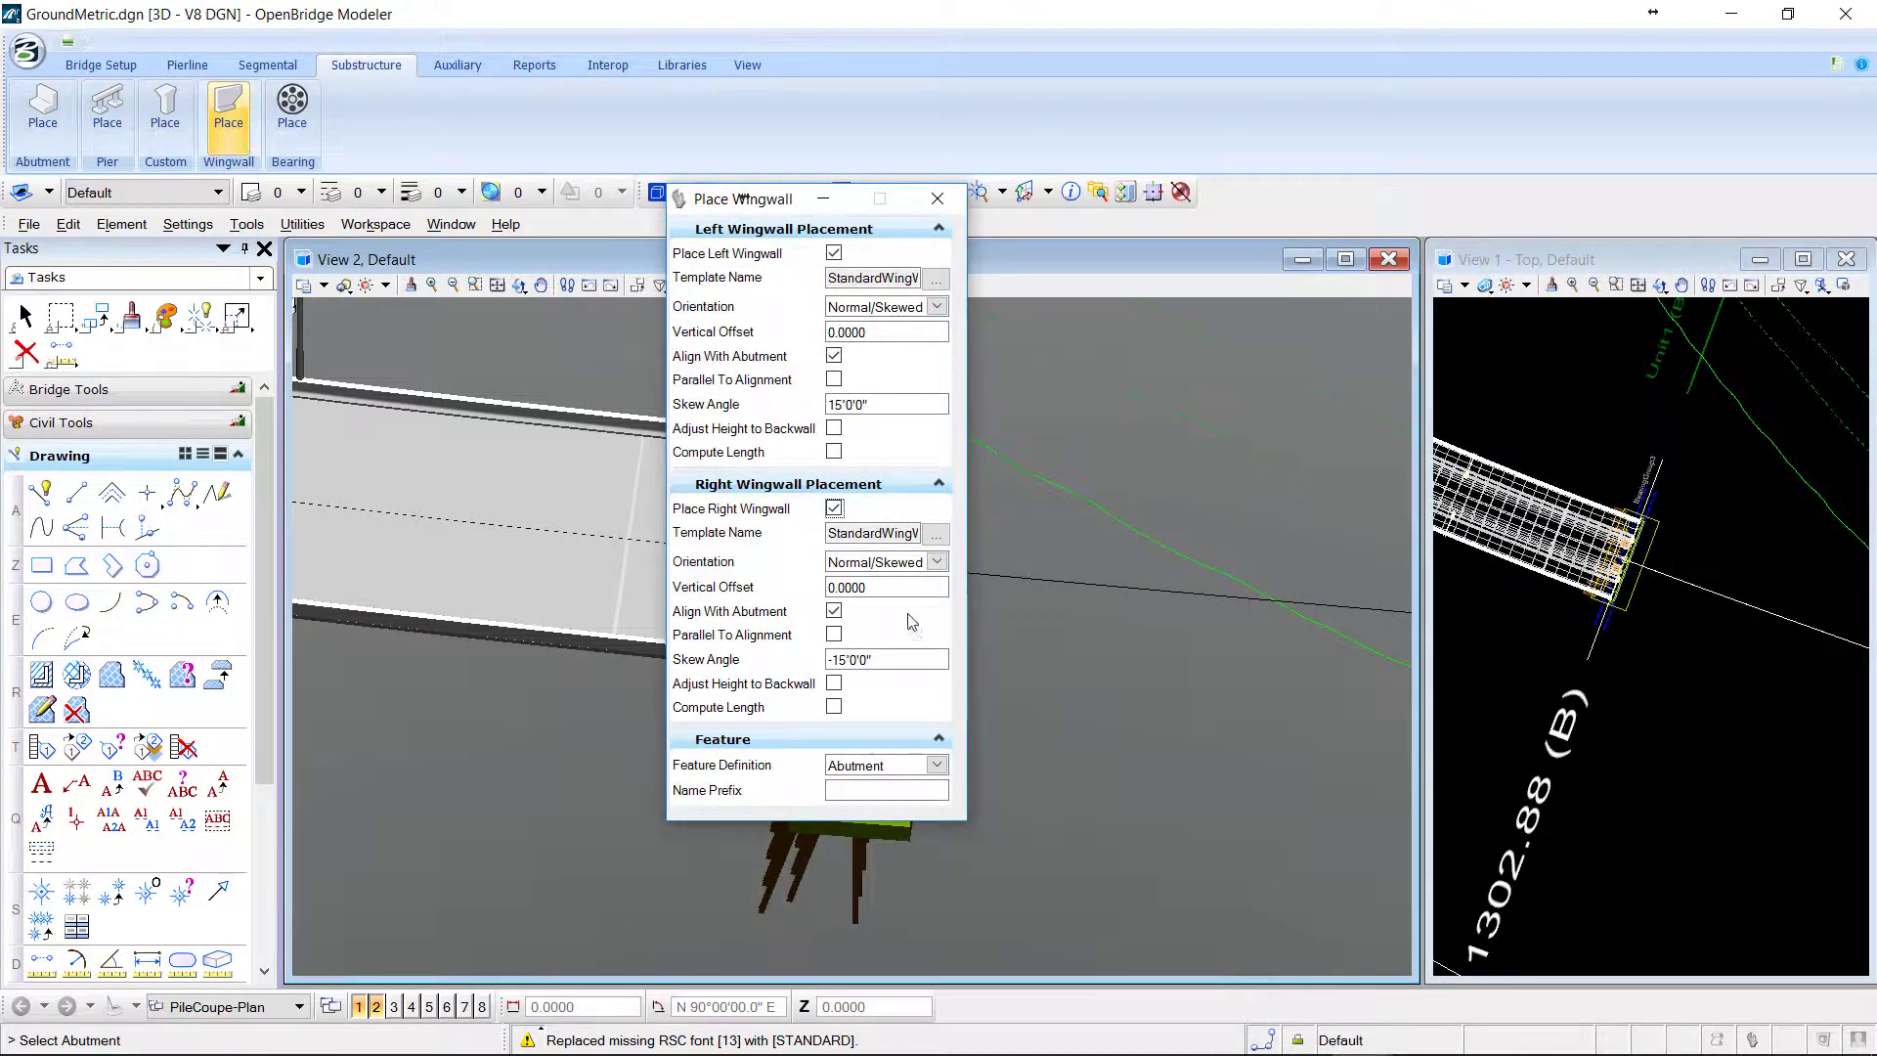
left_click(864, 662)
Place both skewed Cant2 wingwalls on the selected abutment and close the placement dialog.
left_click_drag(769, 200, 337, 219)
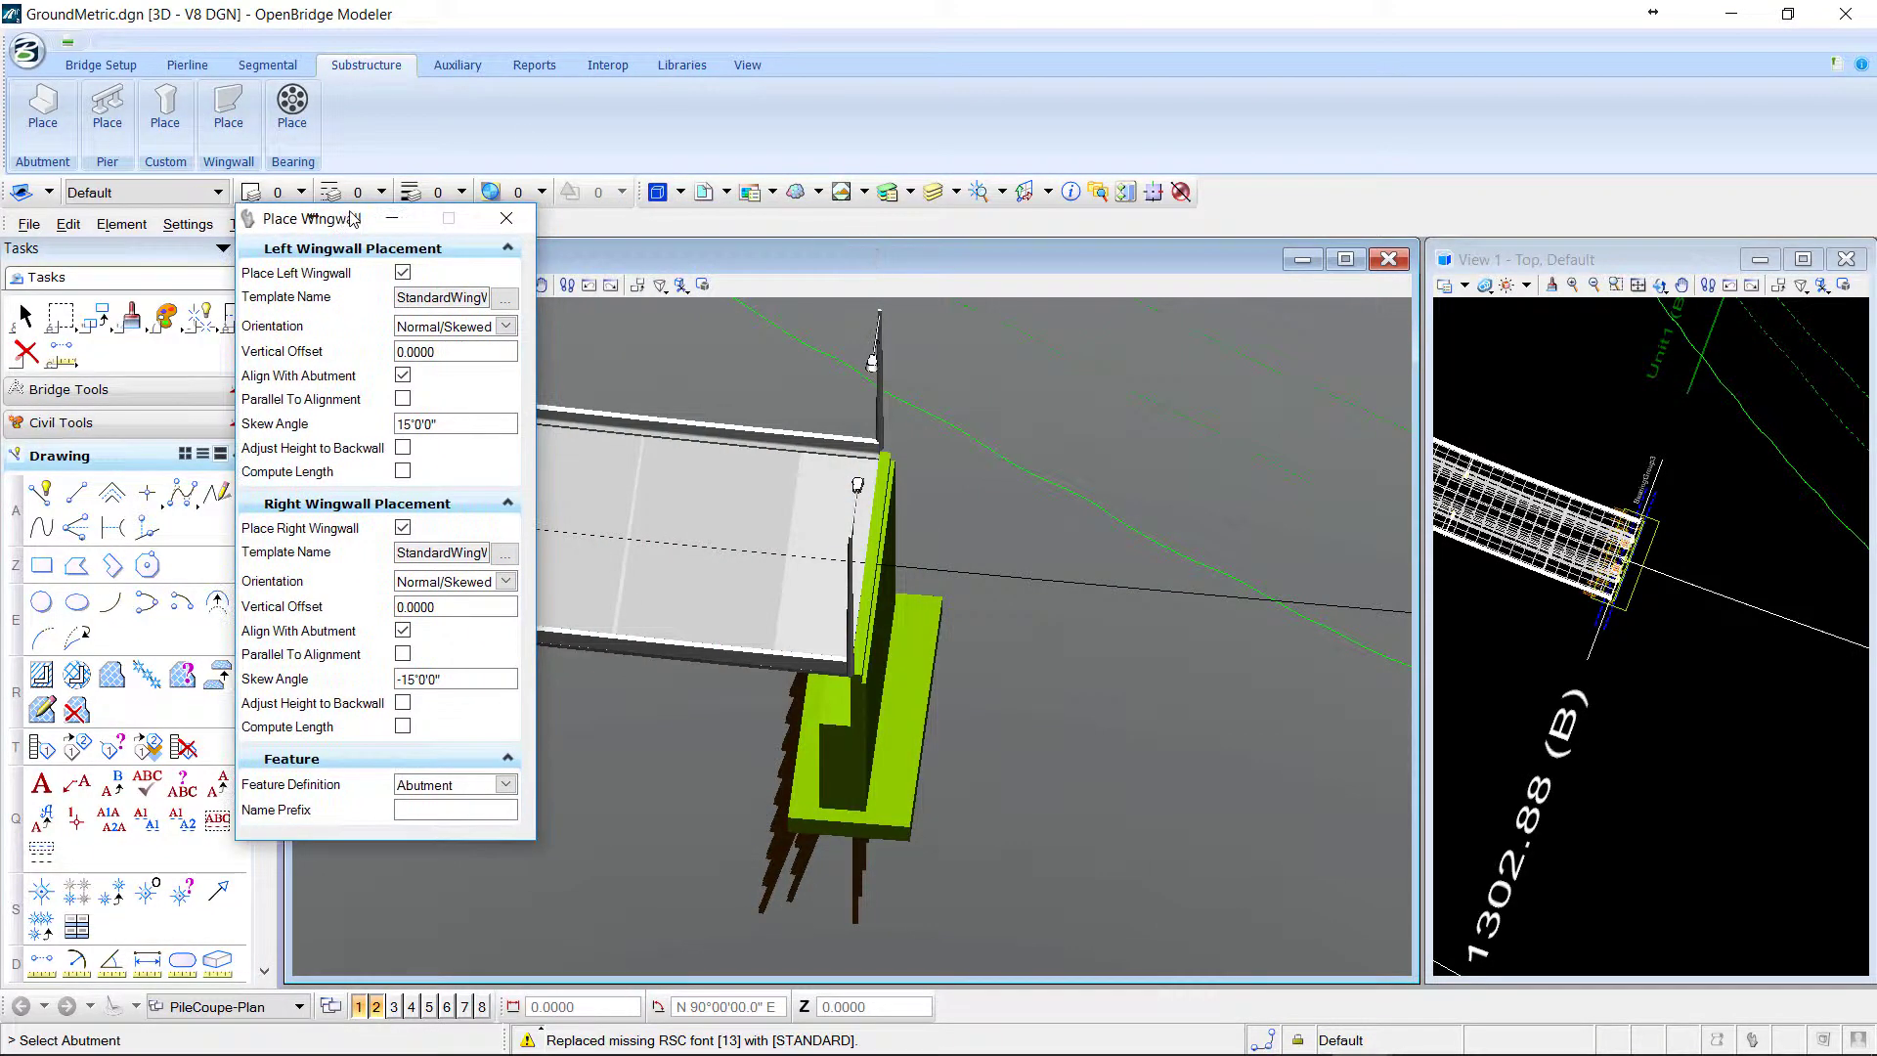
left_click(889, 600)
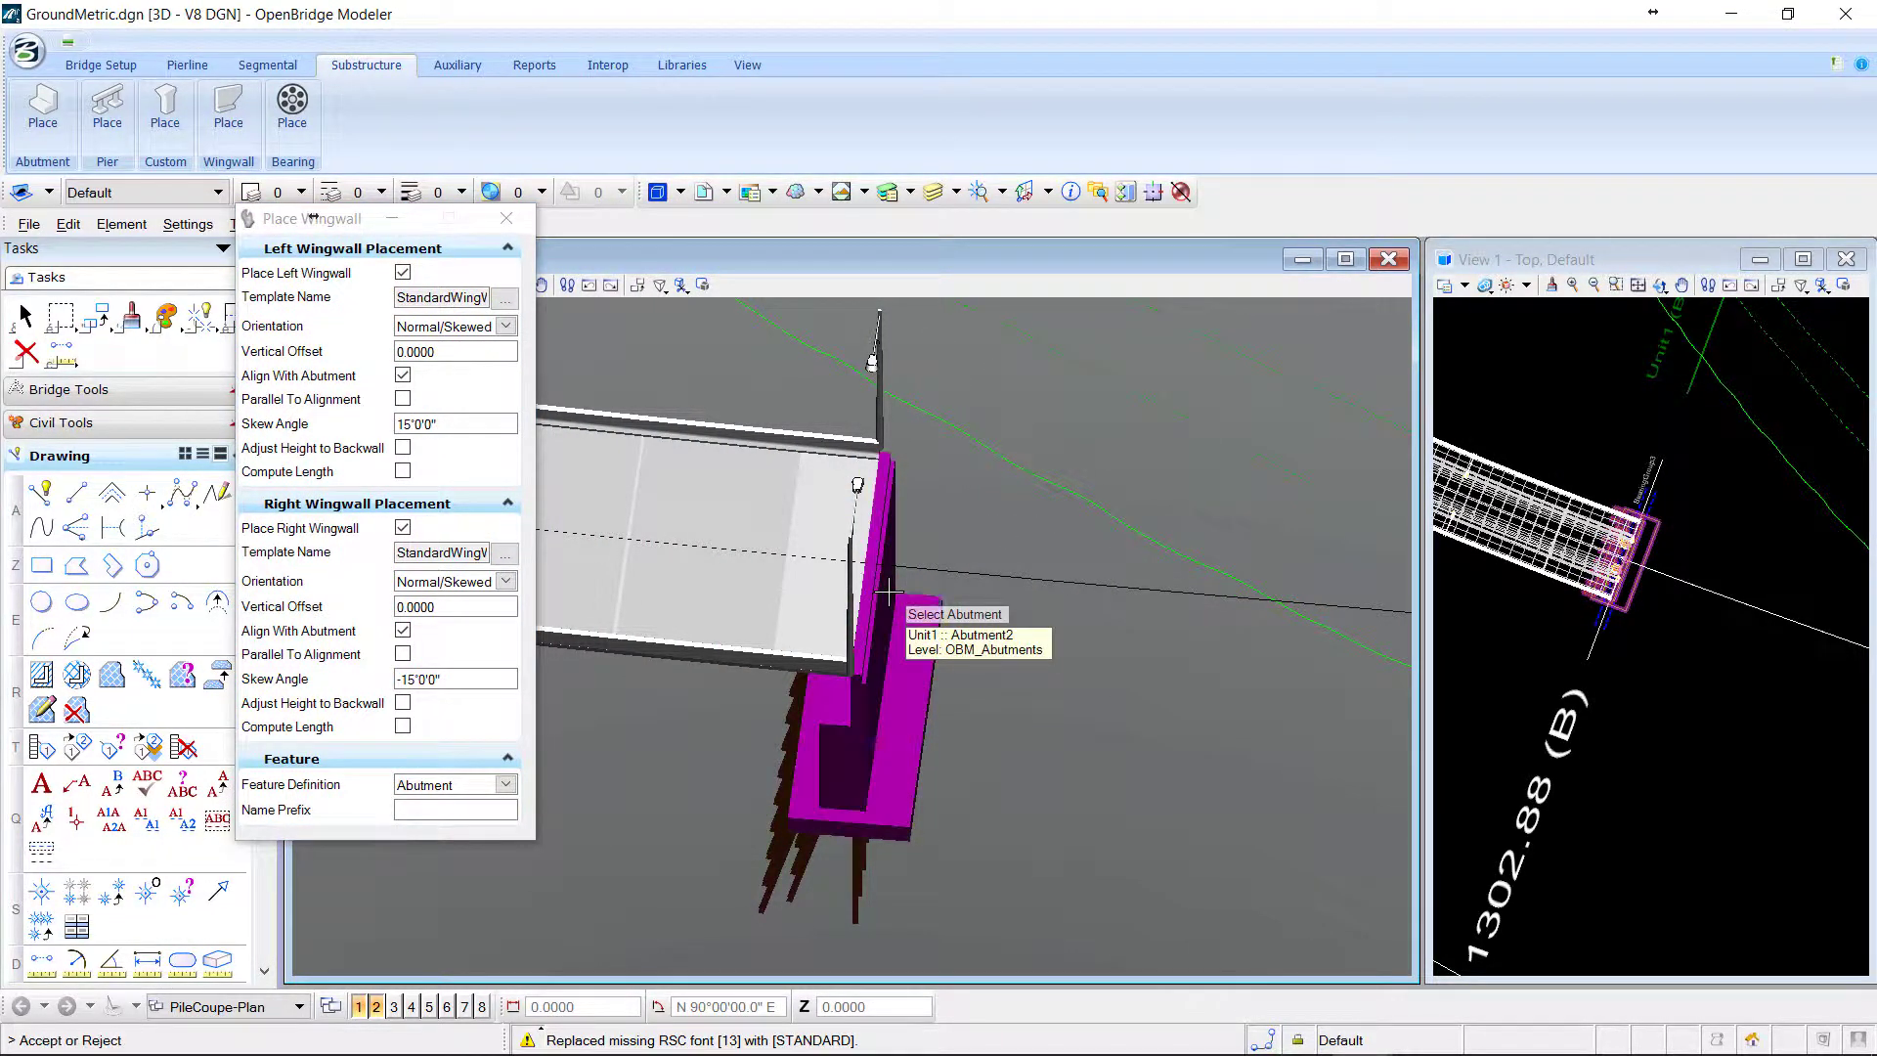
left_click(945, 527)
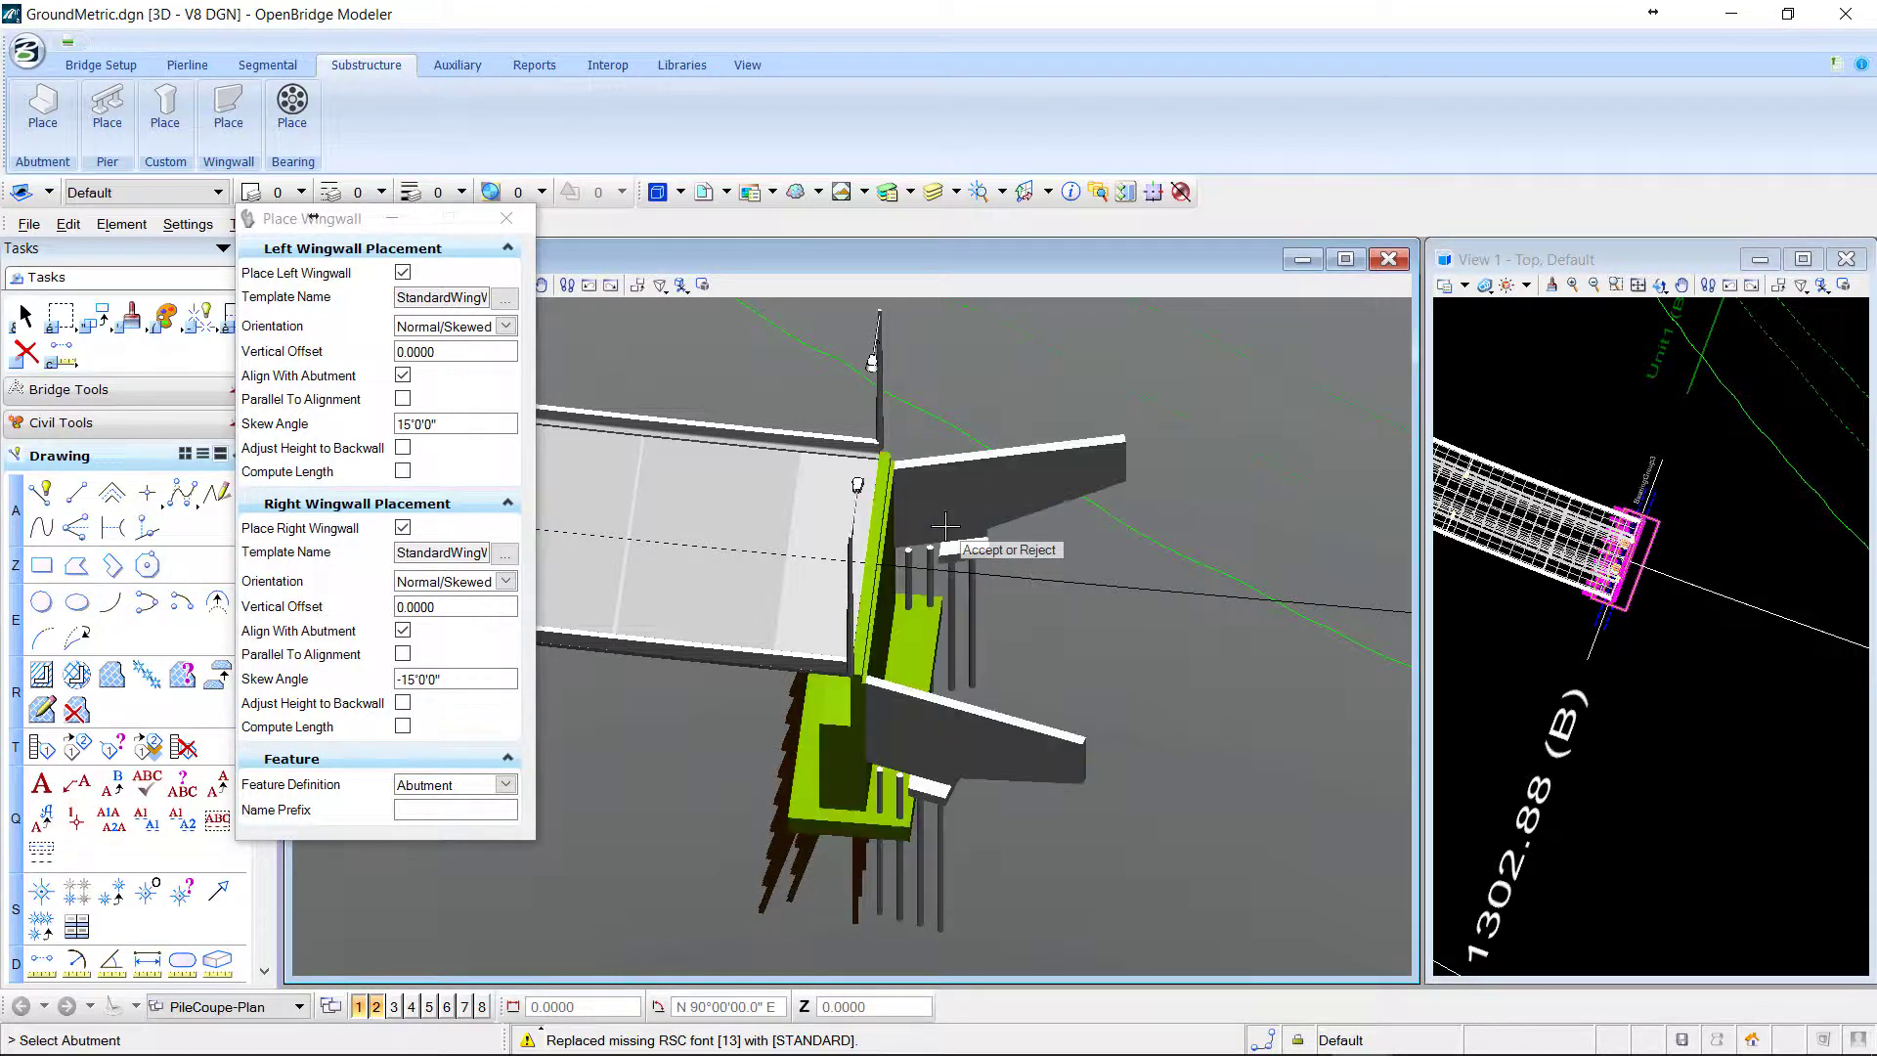
left_click(507, 219)
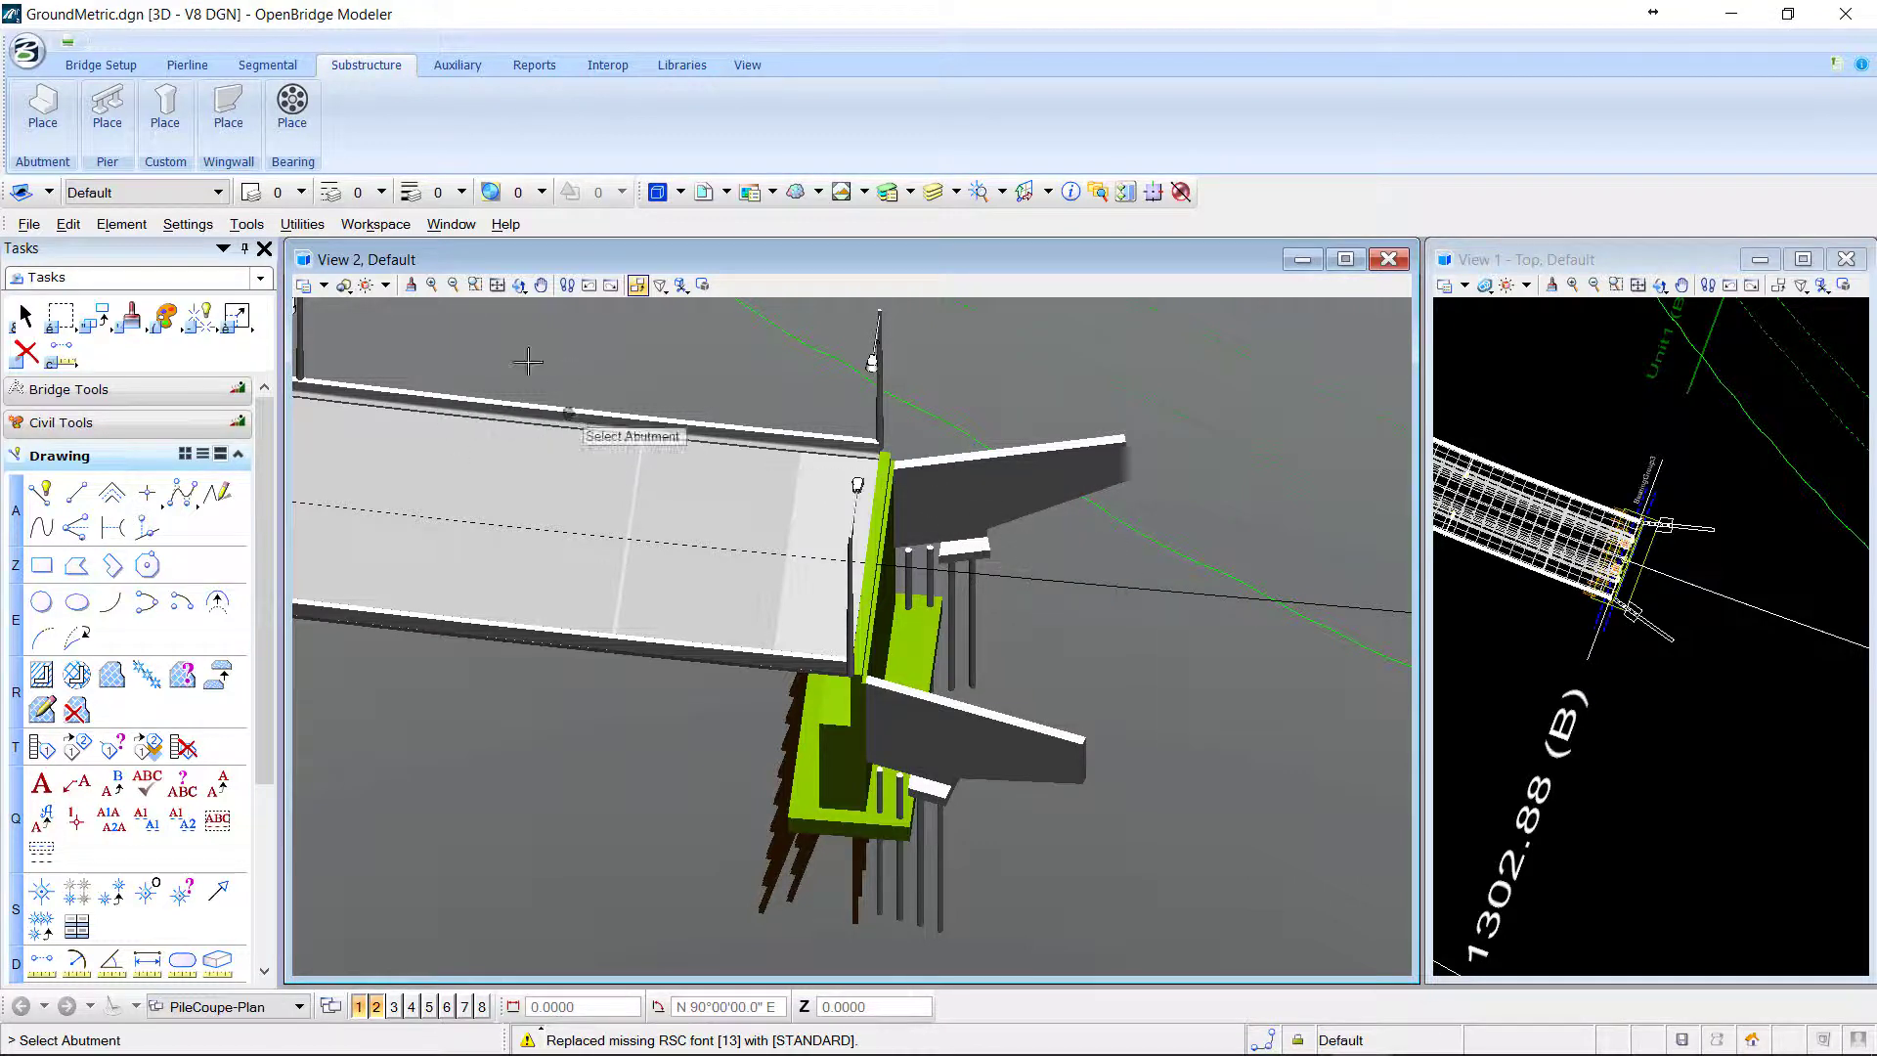
Set Adjust Height to Backwall to Yes on the upper wingwall.
left_click(25, 316)
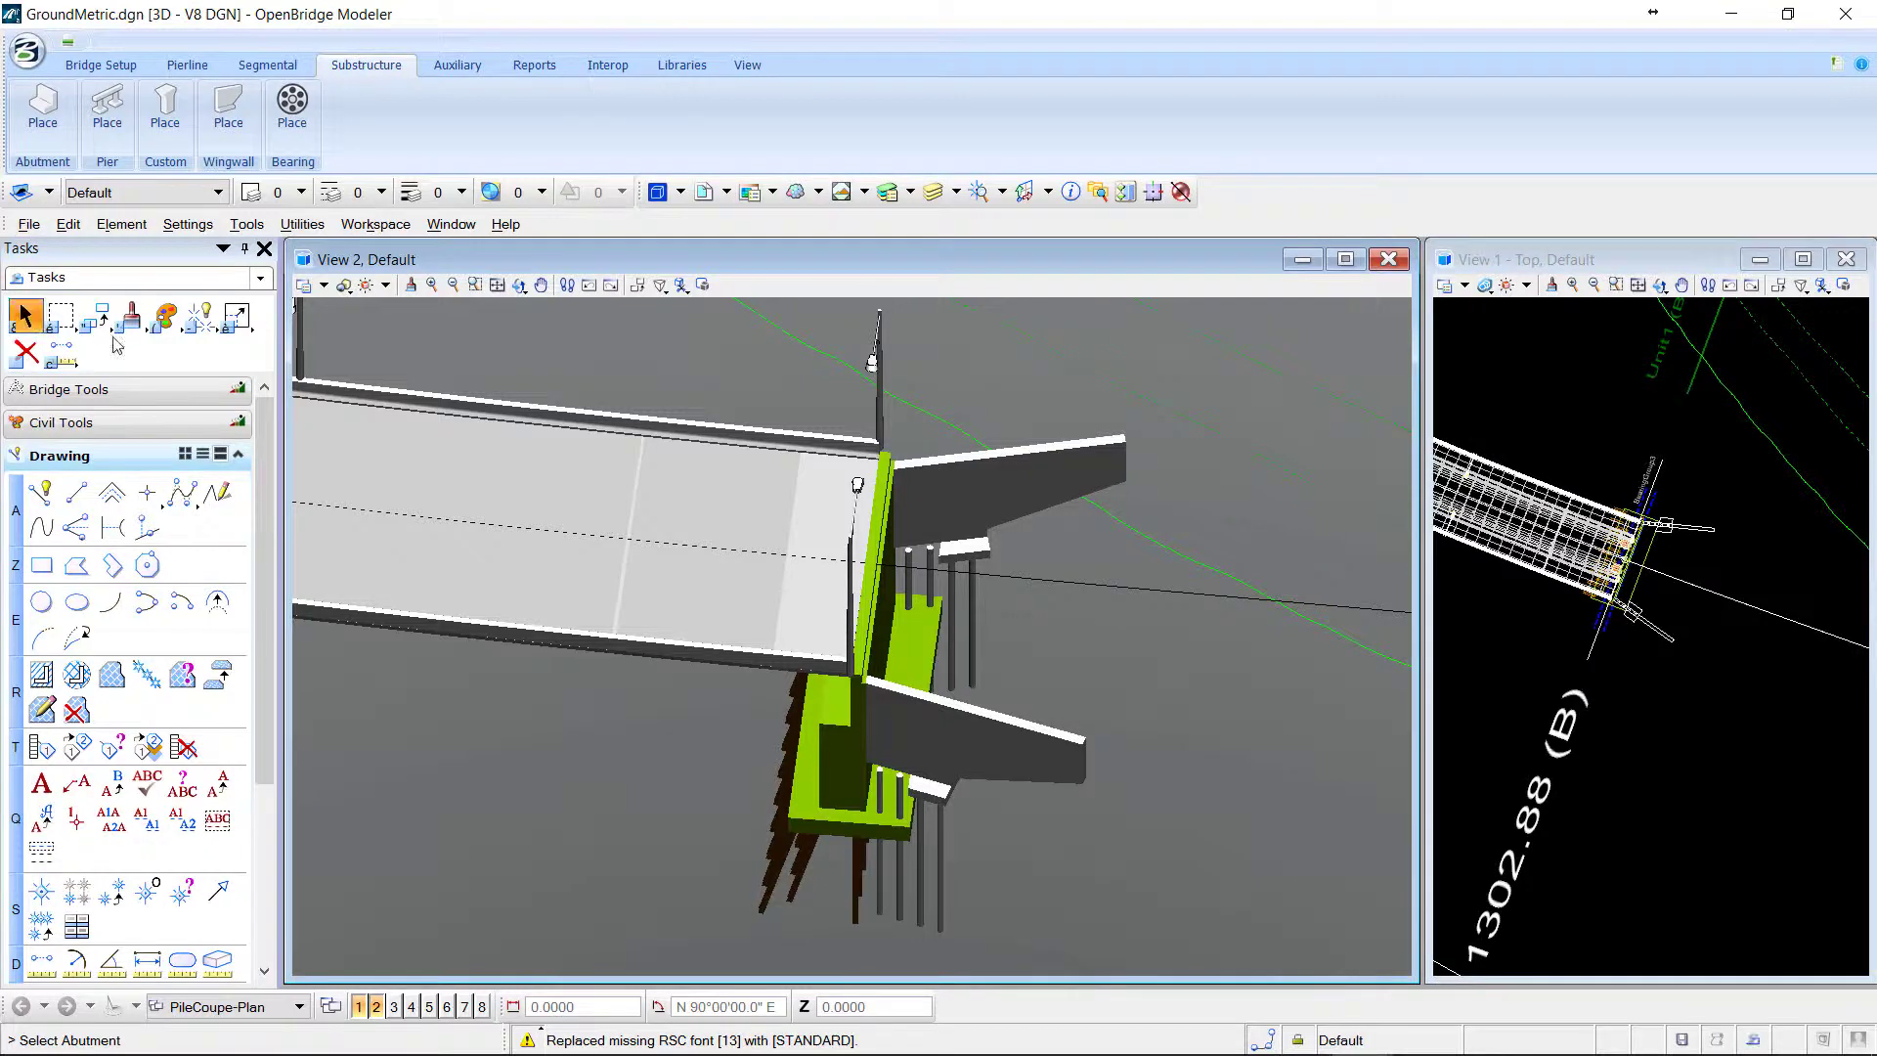
left_click(1072, 515)
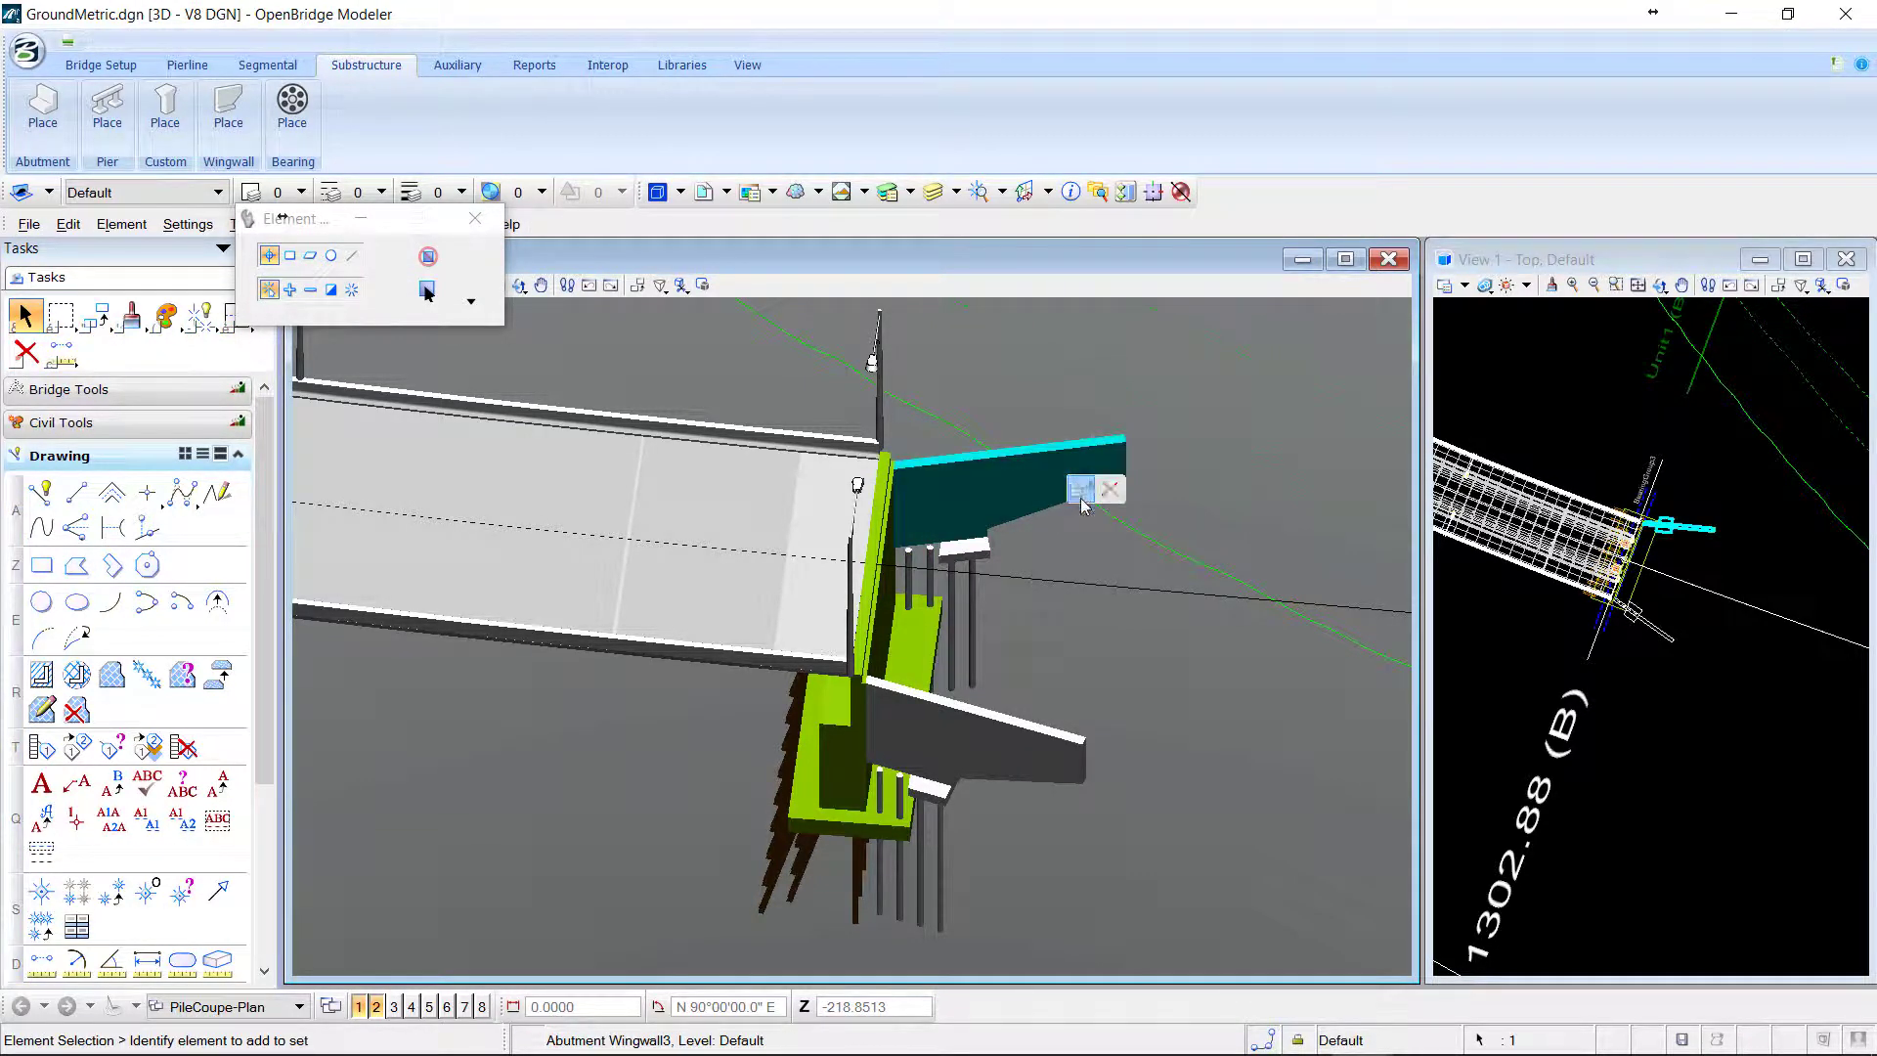
mouse_move(1081, 496)
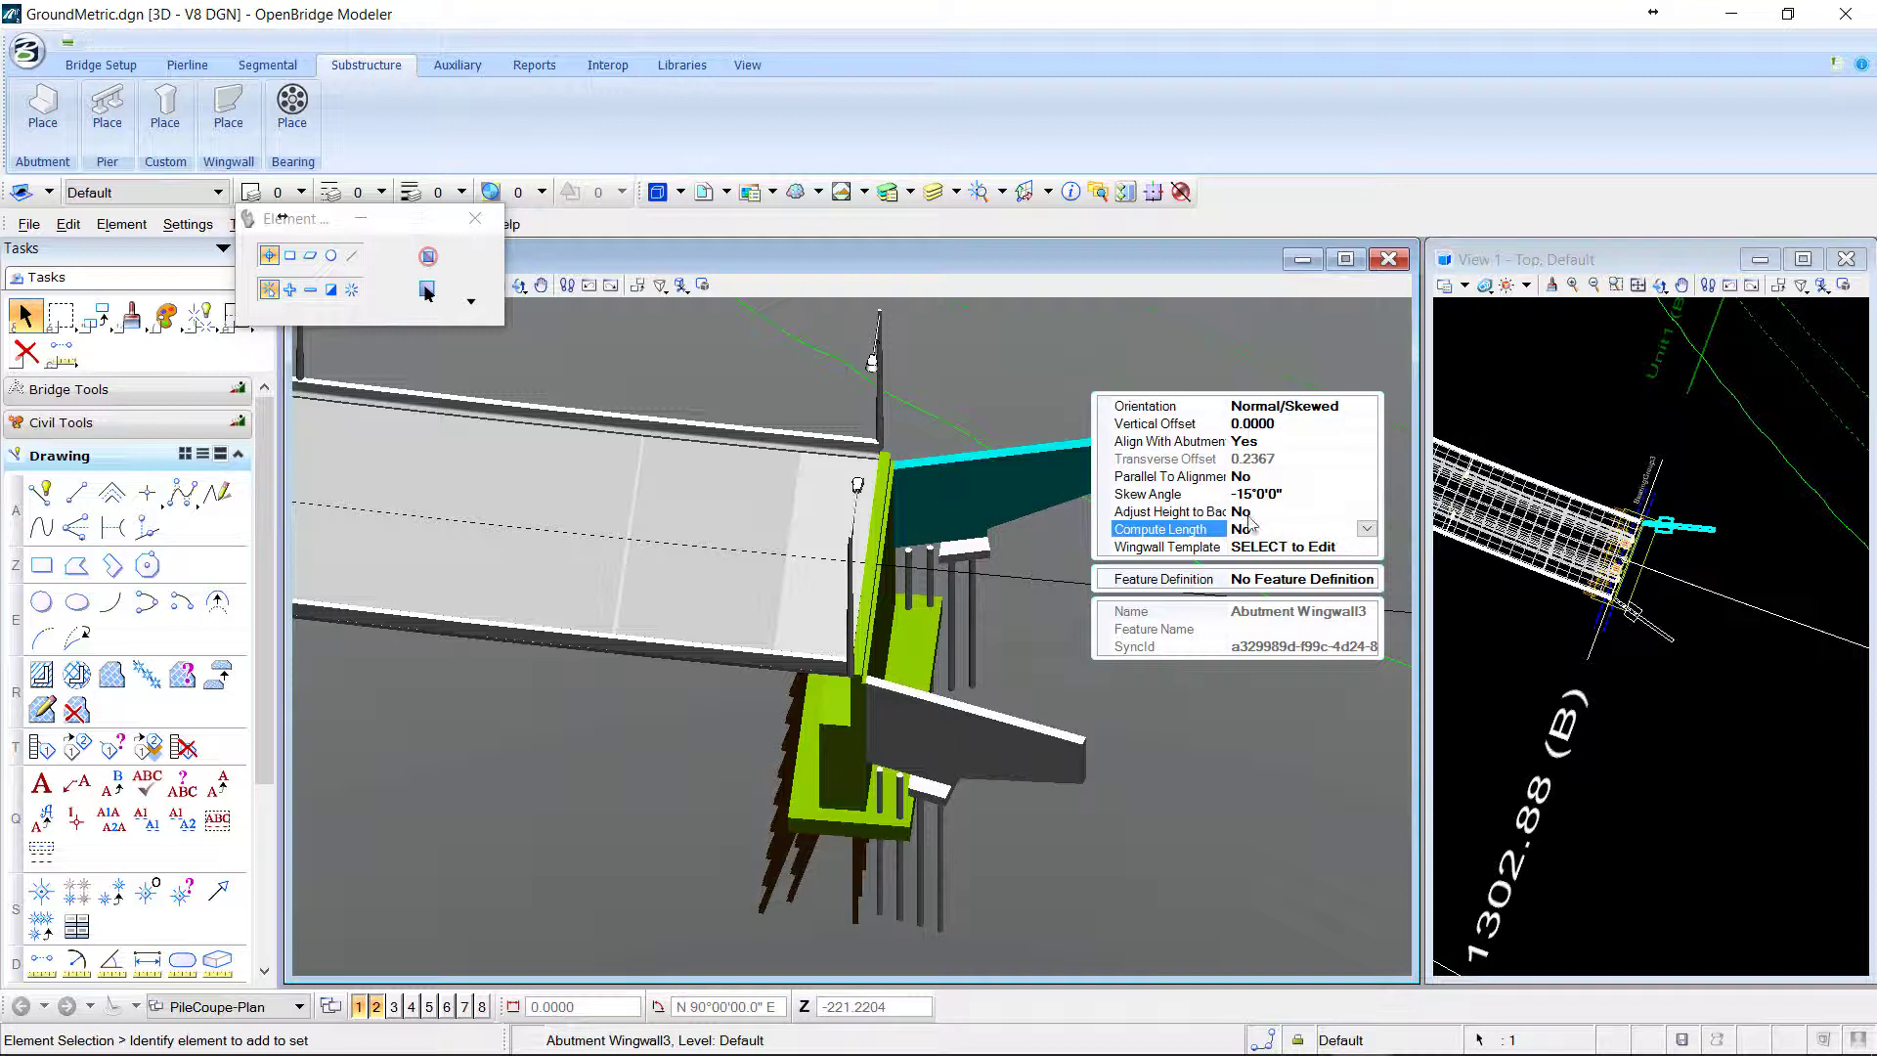
key("shift+Tab")
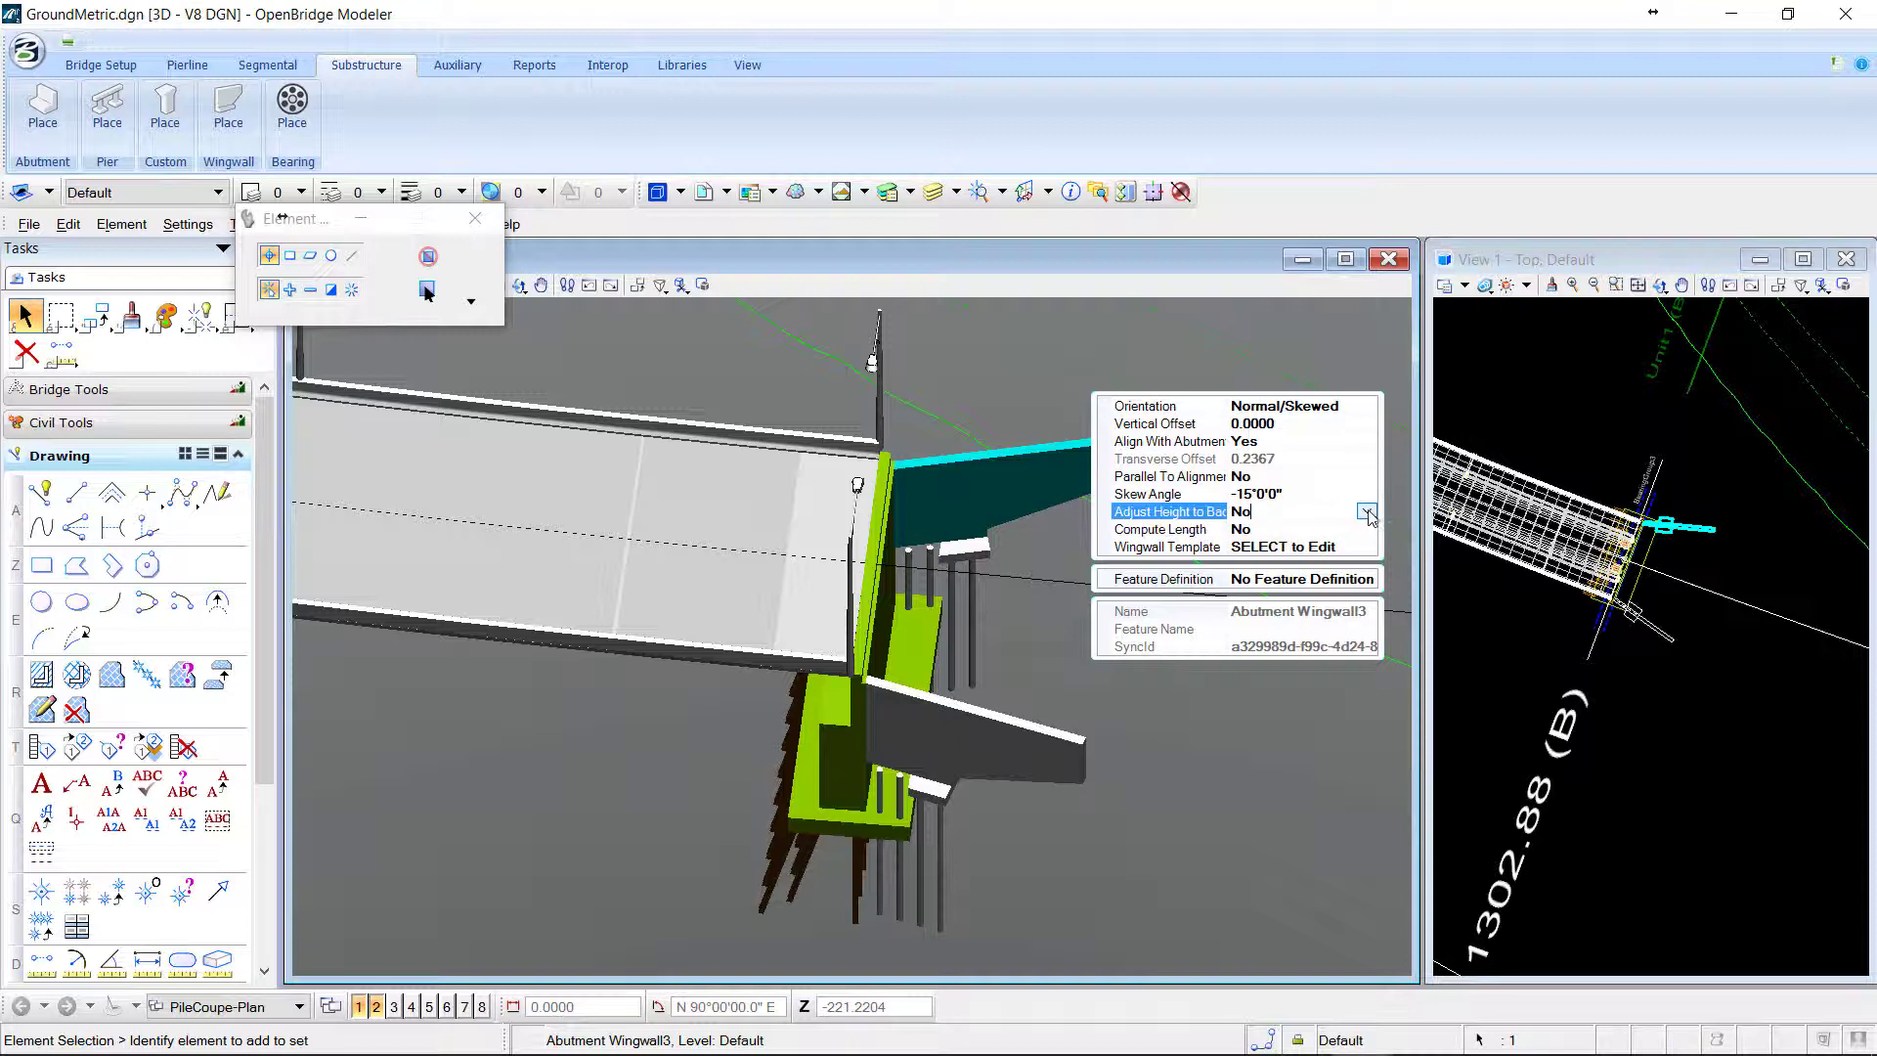
left_click(1366, 512)
left_click(1267, 532)
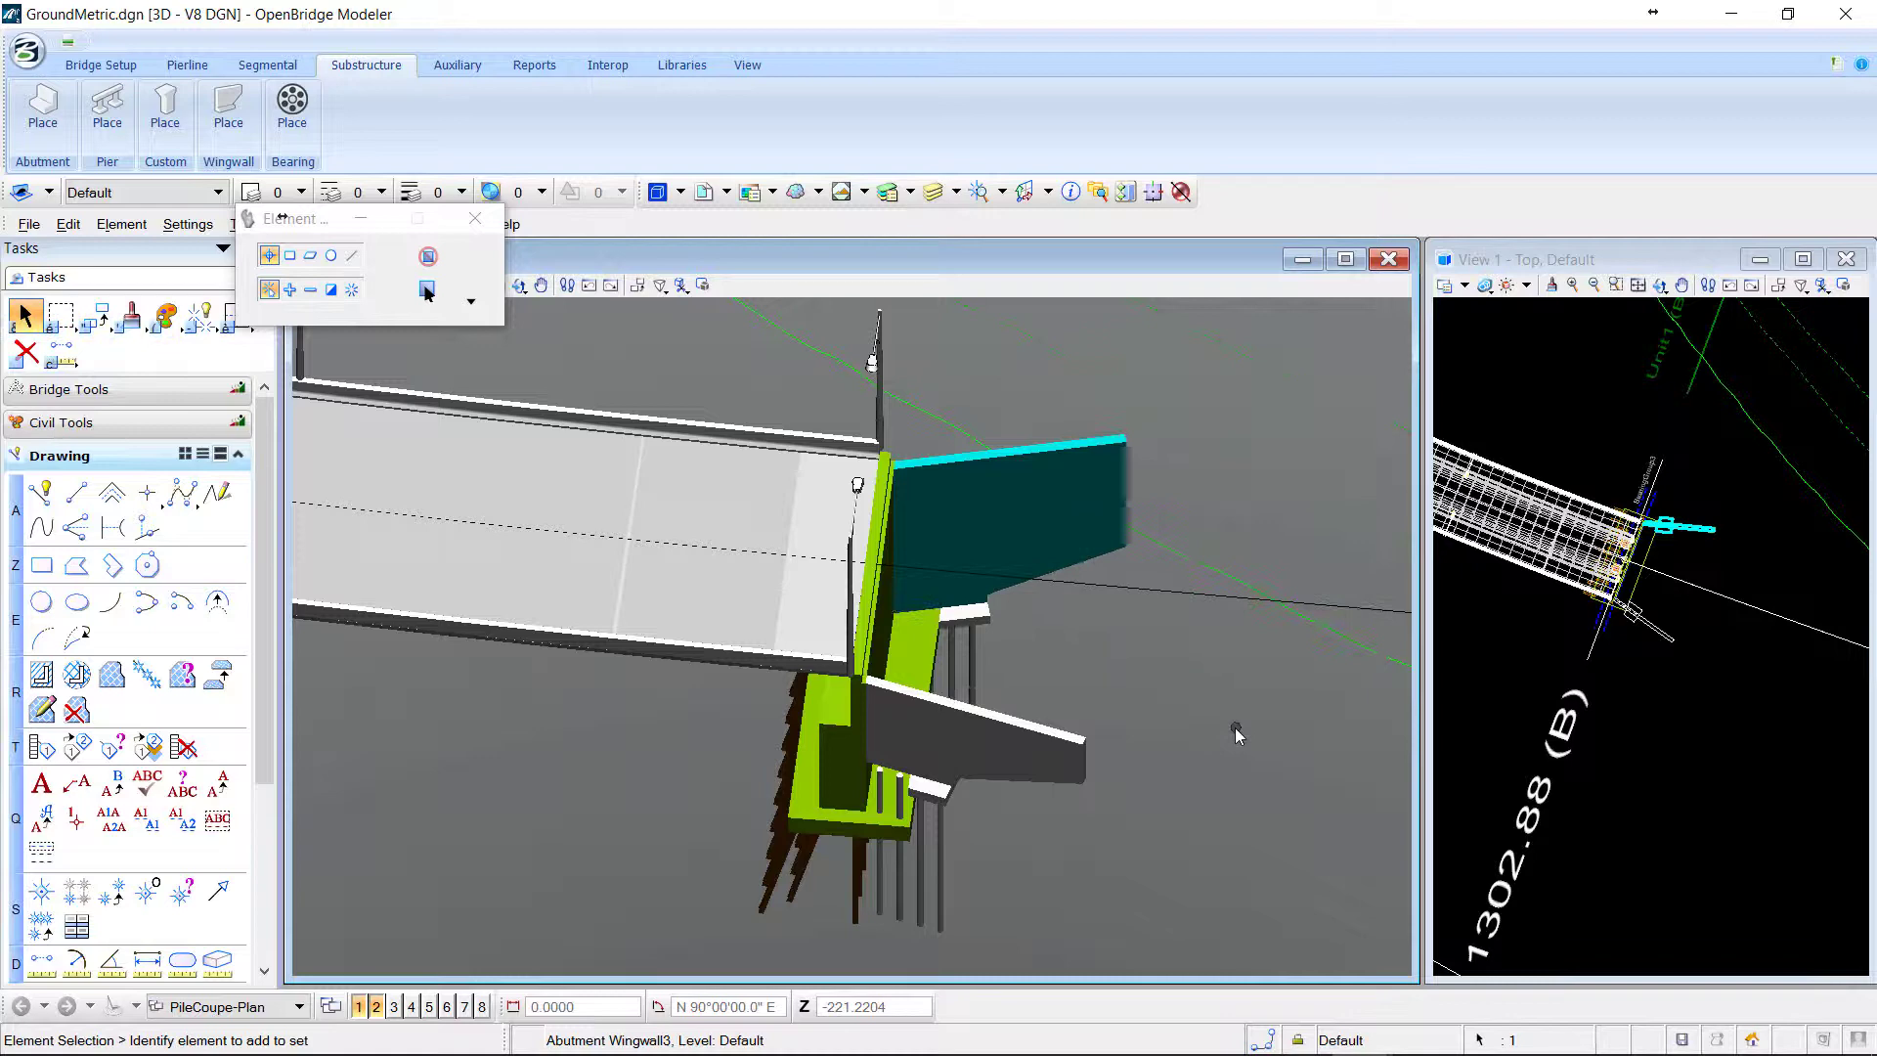
Set Adjust Height to Backwall to Yes on the lower wingwall, then select the abutment.
left_click(1079, 770)
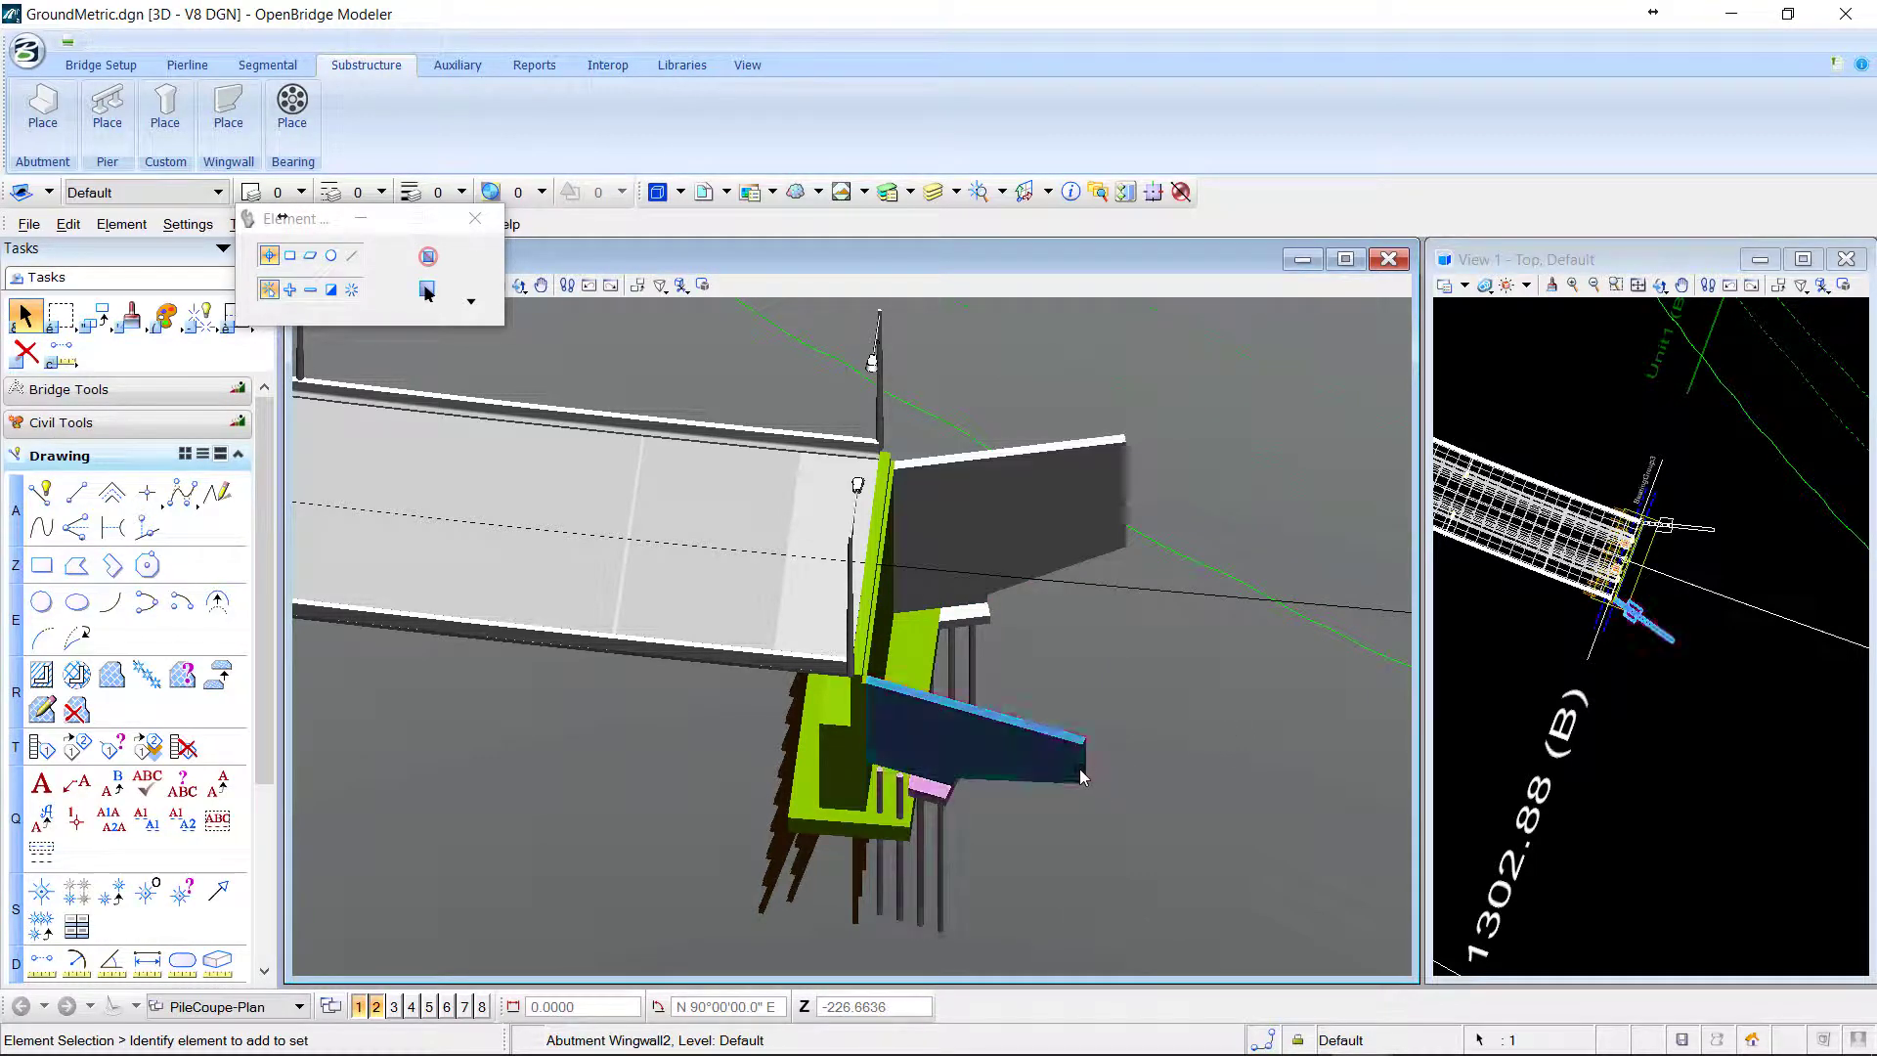
mouse_move(1104, 754)
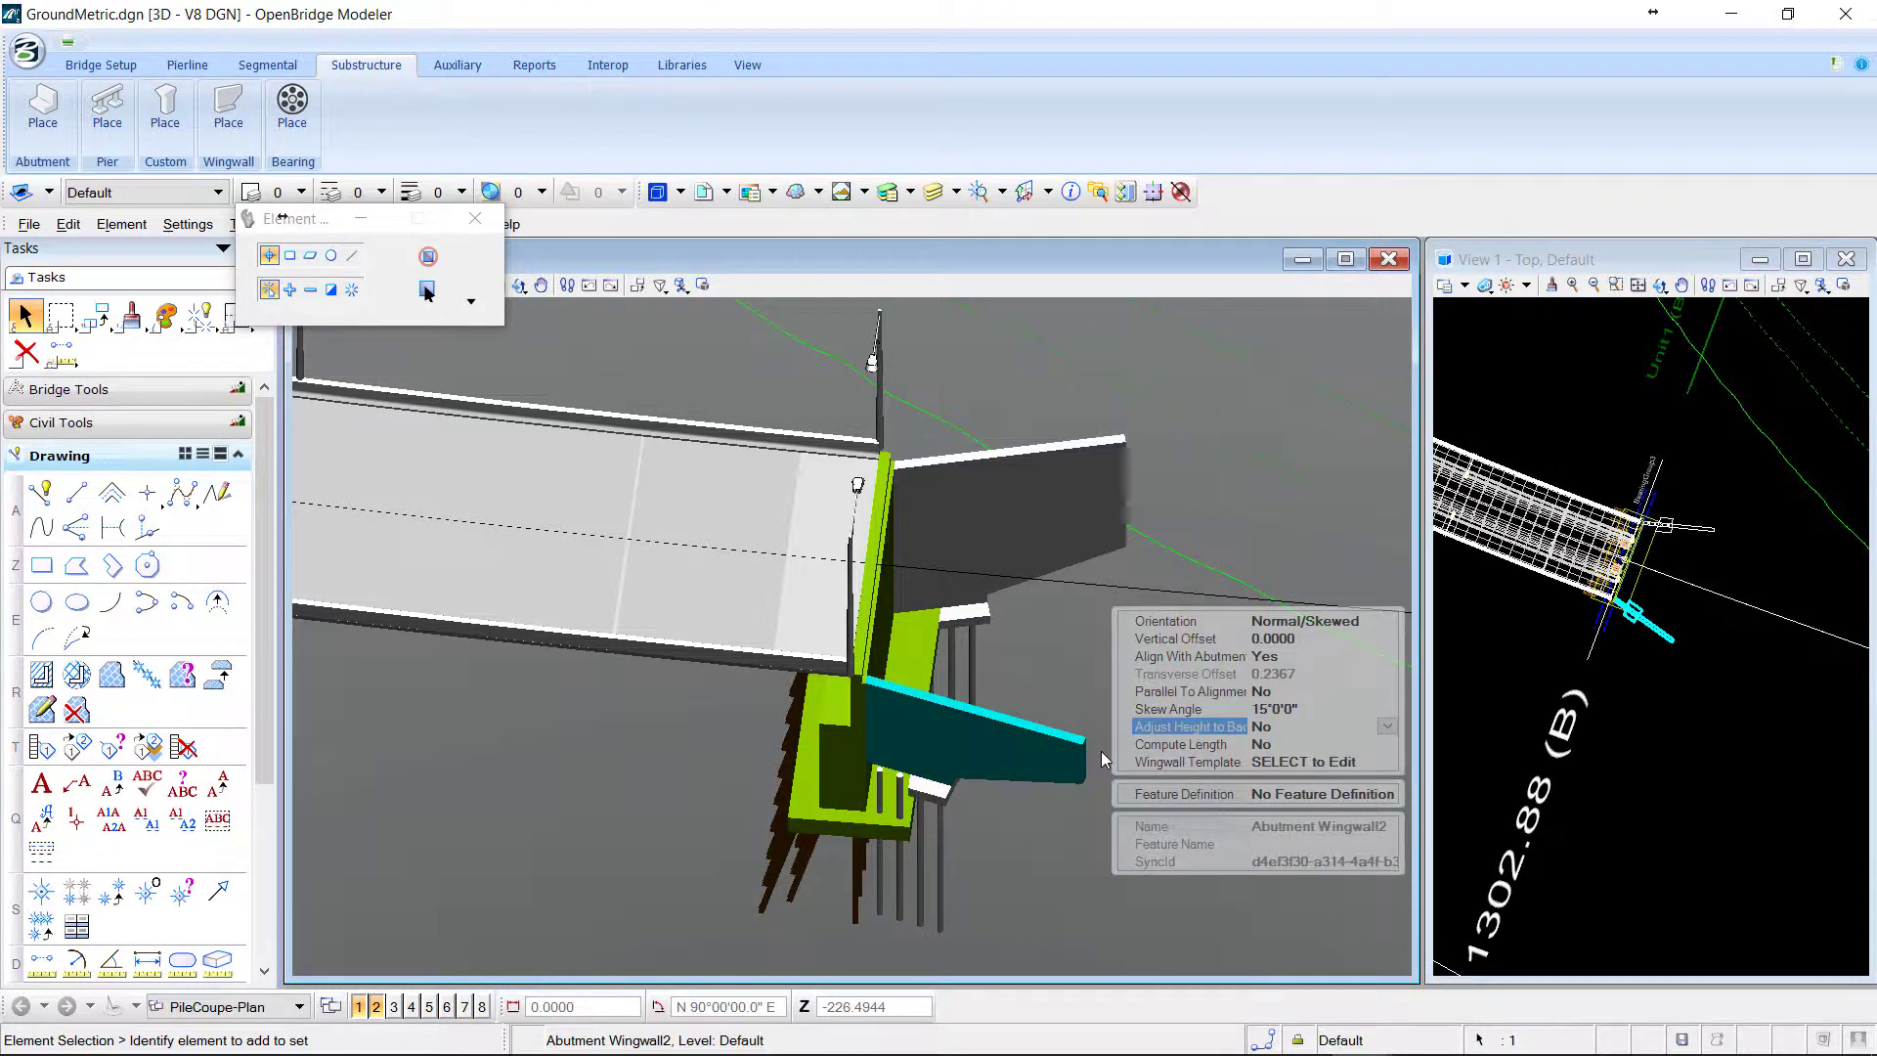
left_click(1388, 728)
left_click(1288, 752)
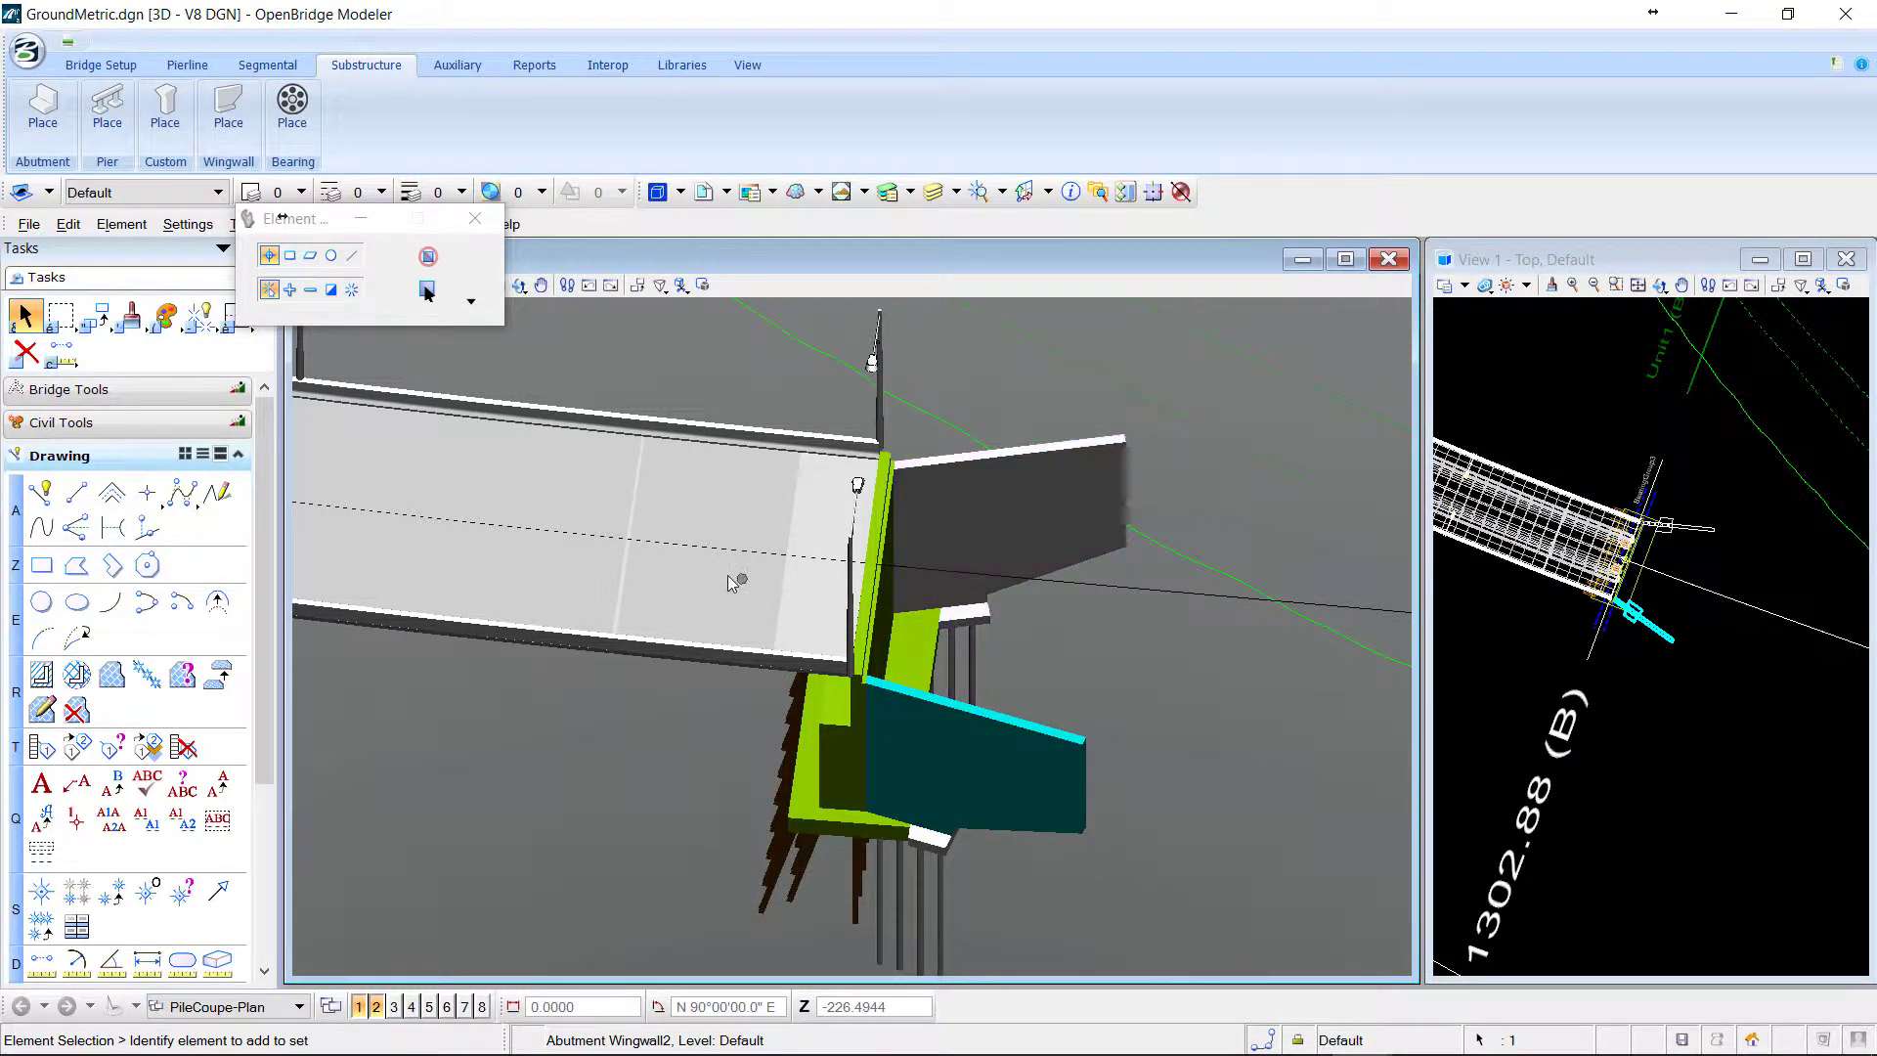
scroll(738, 562, "down", 4)
scroll(821, 611, "up", 3)
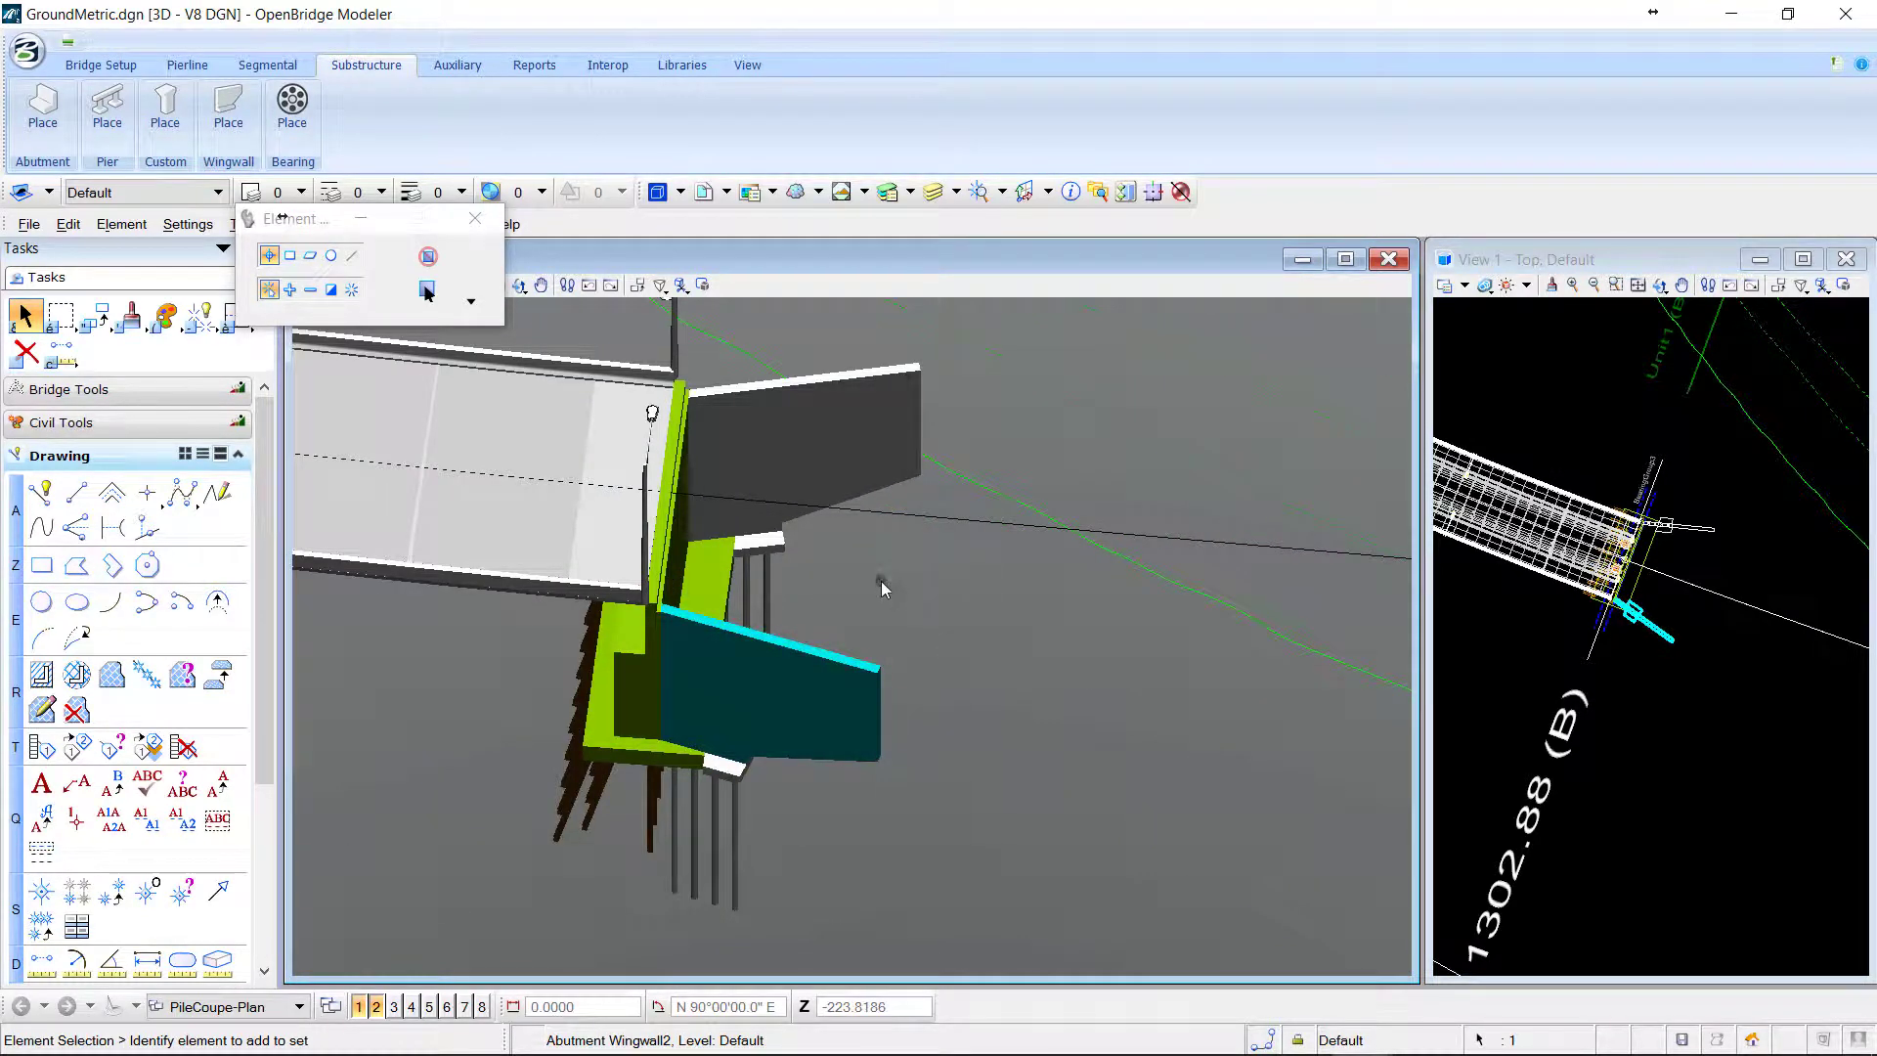
scroll(1662, 623, "up", 3)
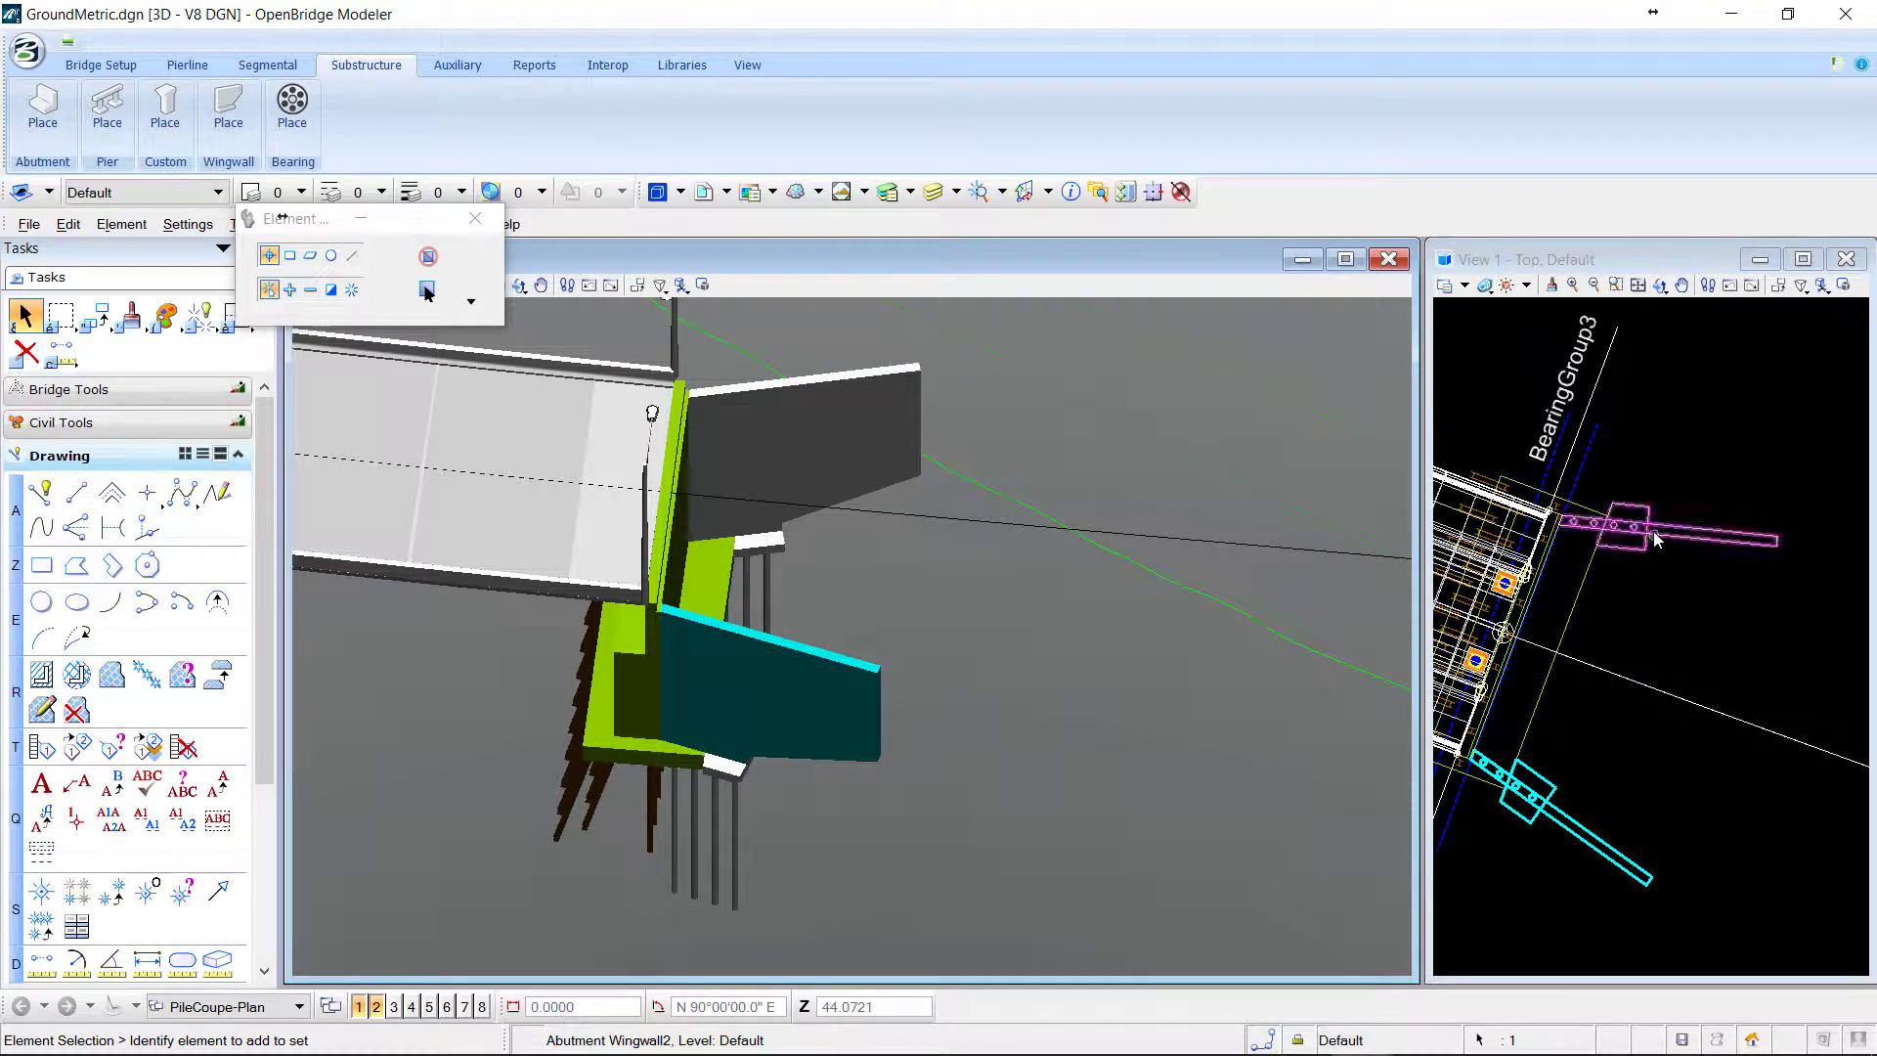
scroll(1627, 511, "up", 2)
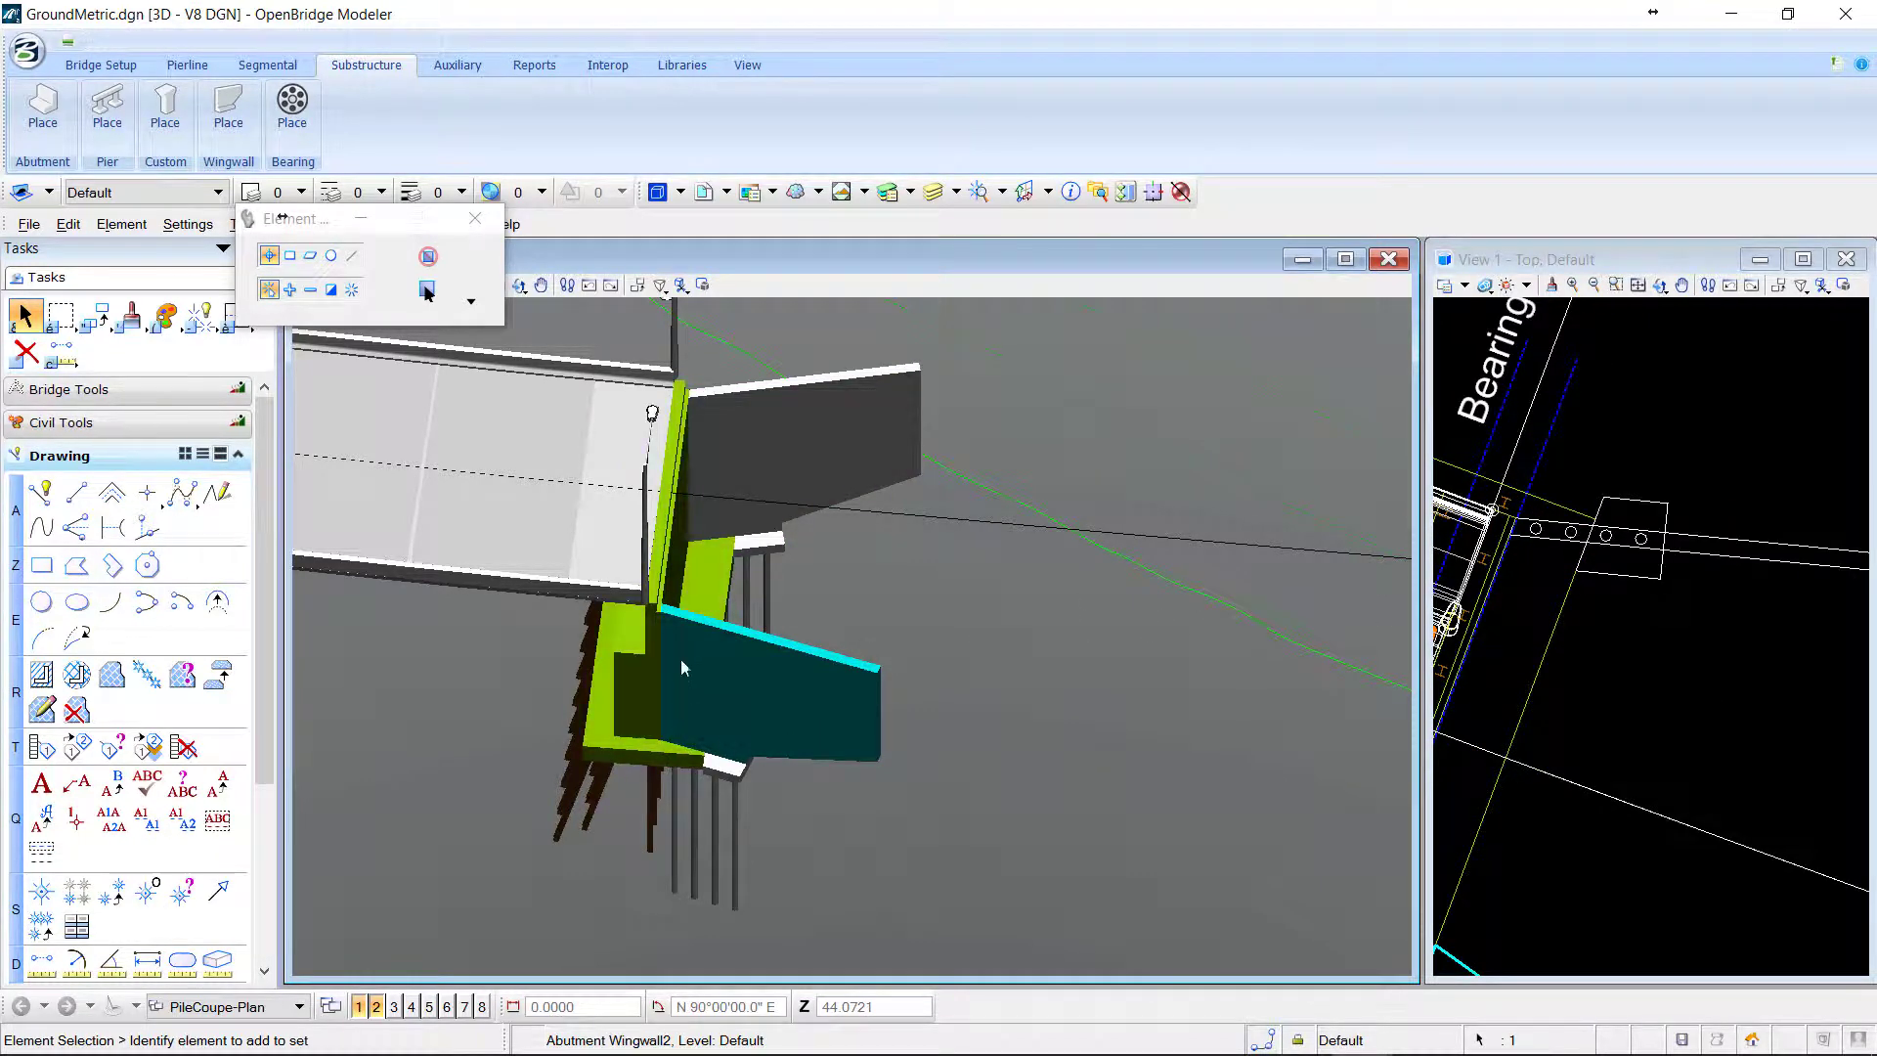
left_click(713, 558)
Open Project Explorer and expand Bridges > BR 1 > Units > Unit1 > Abutment Wingwalls.
left_click(113, 226)
mouse_move(29, 224)
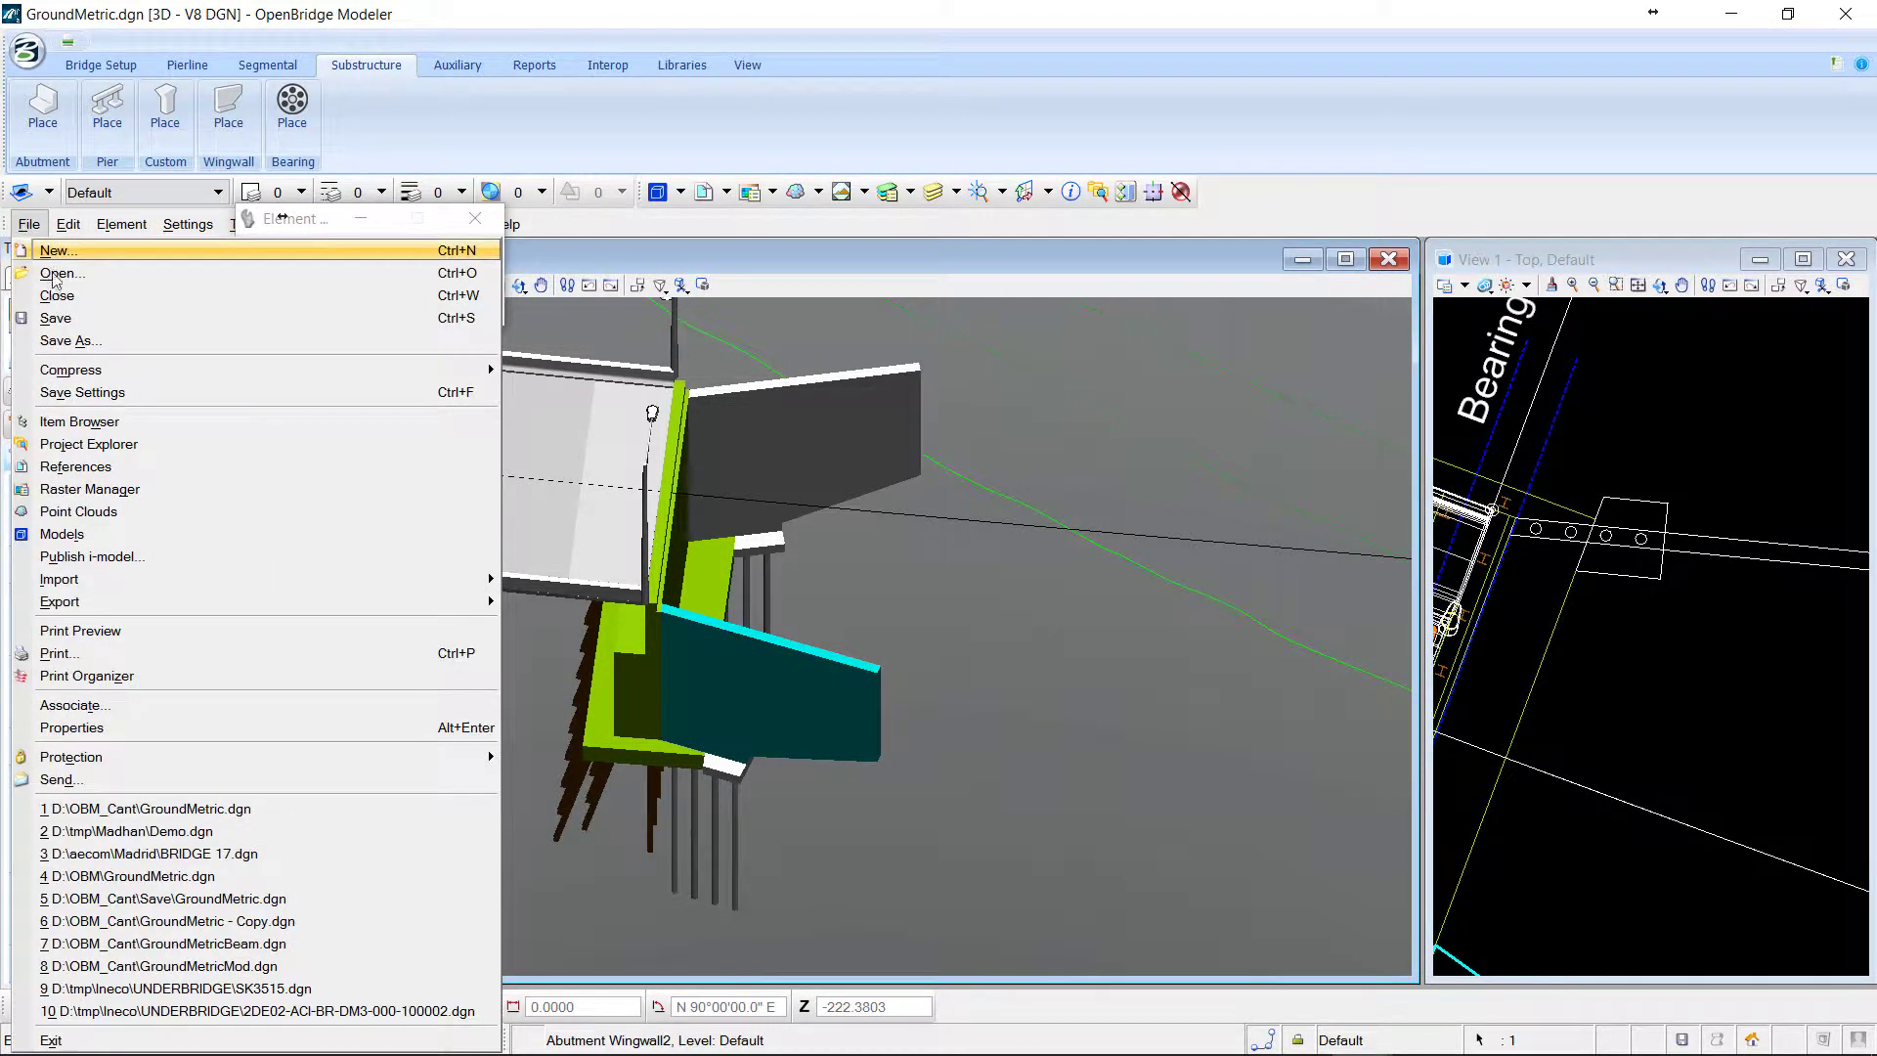
left_click(92, 447)
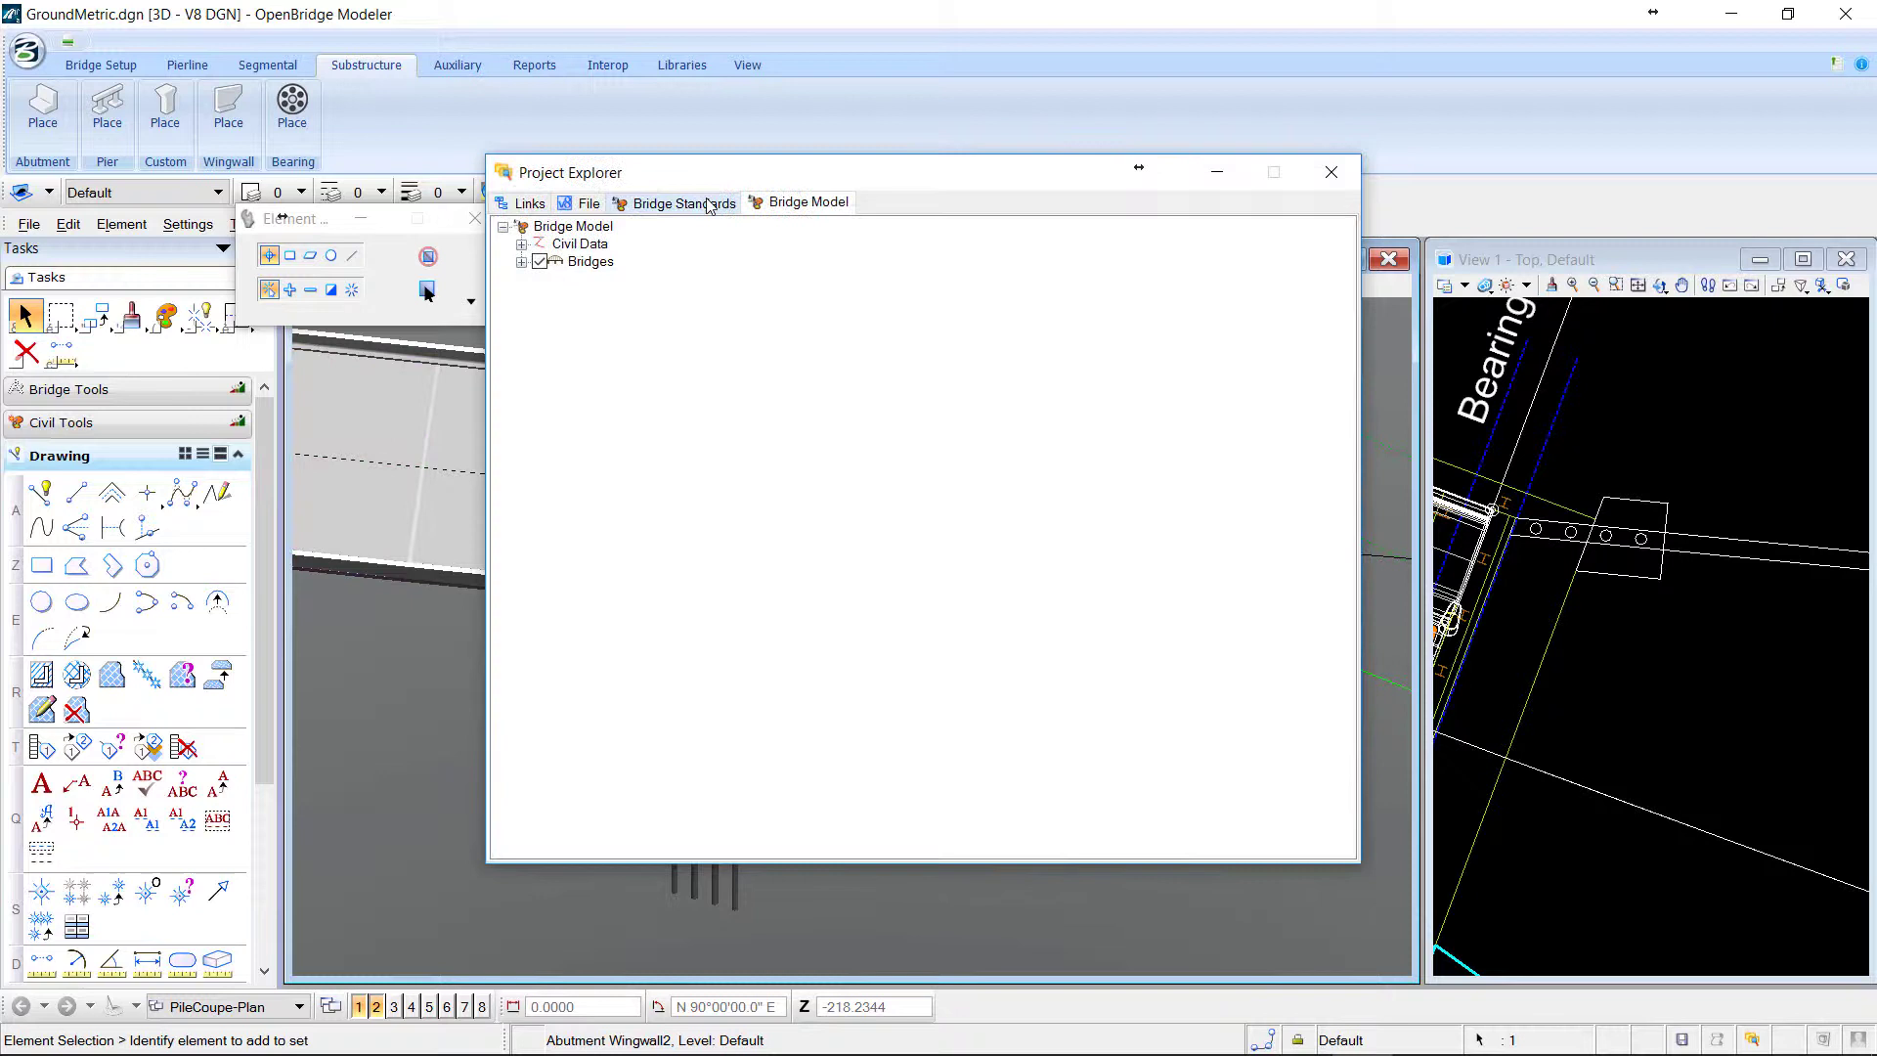
left_click_drag(746, 186, 1247, 211)
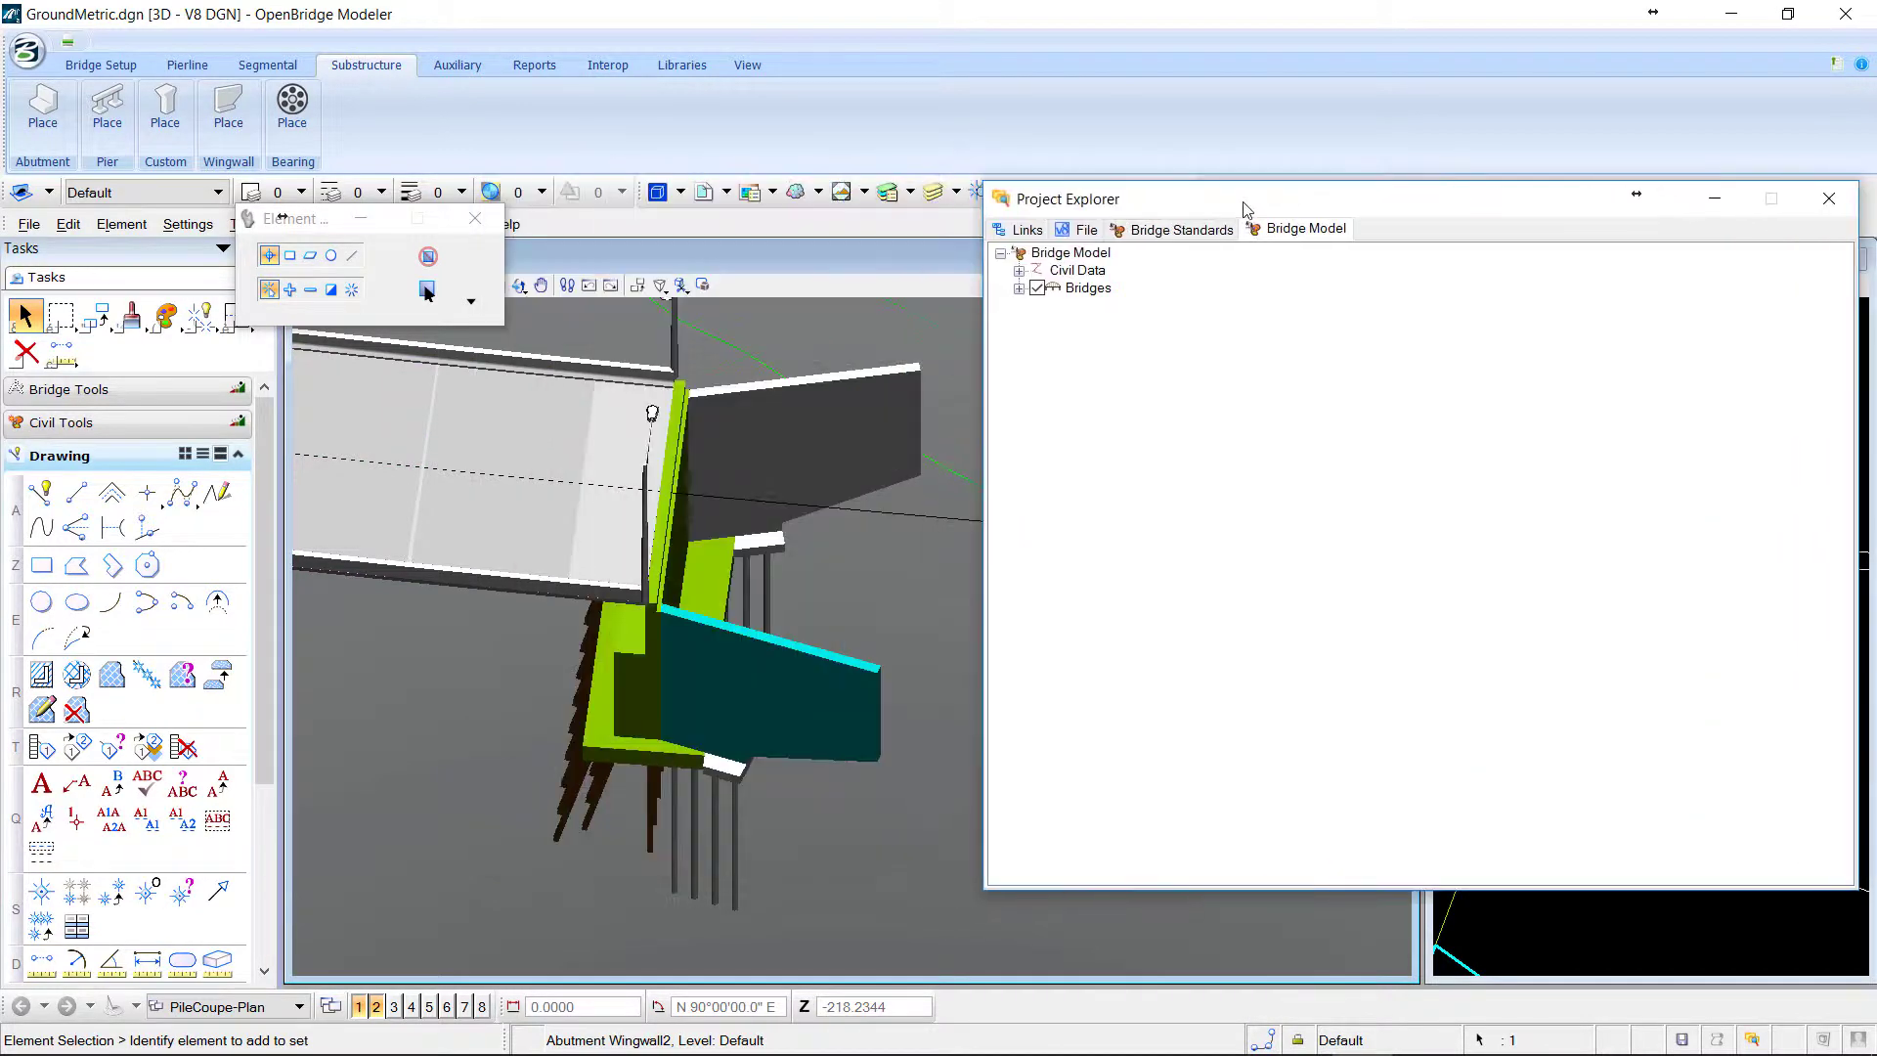
left_click(1018, 288)
left_click(1038, 306)
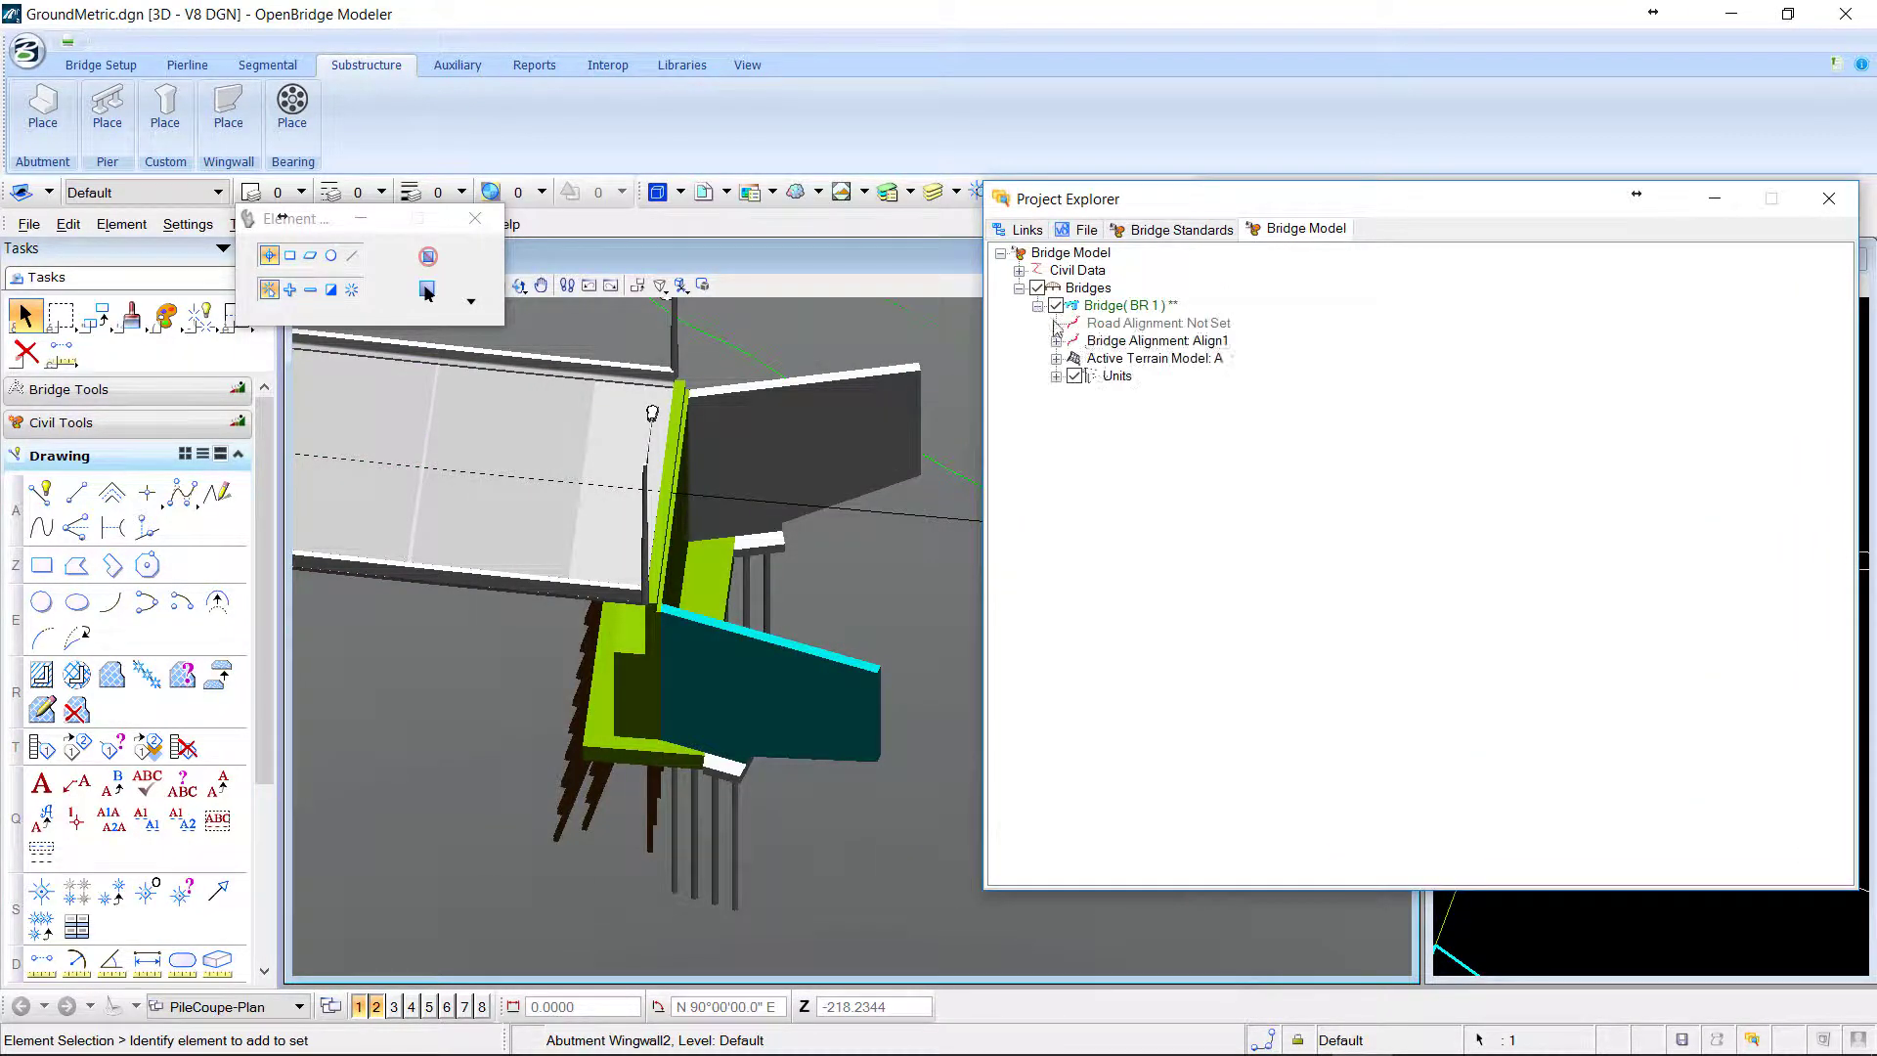
left_click(1056, 376)
left_click(1075, 395)
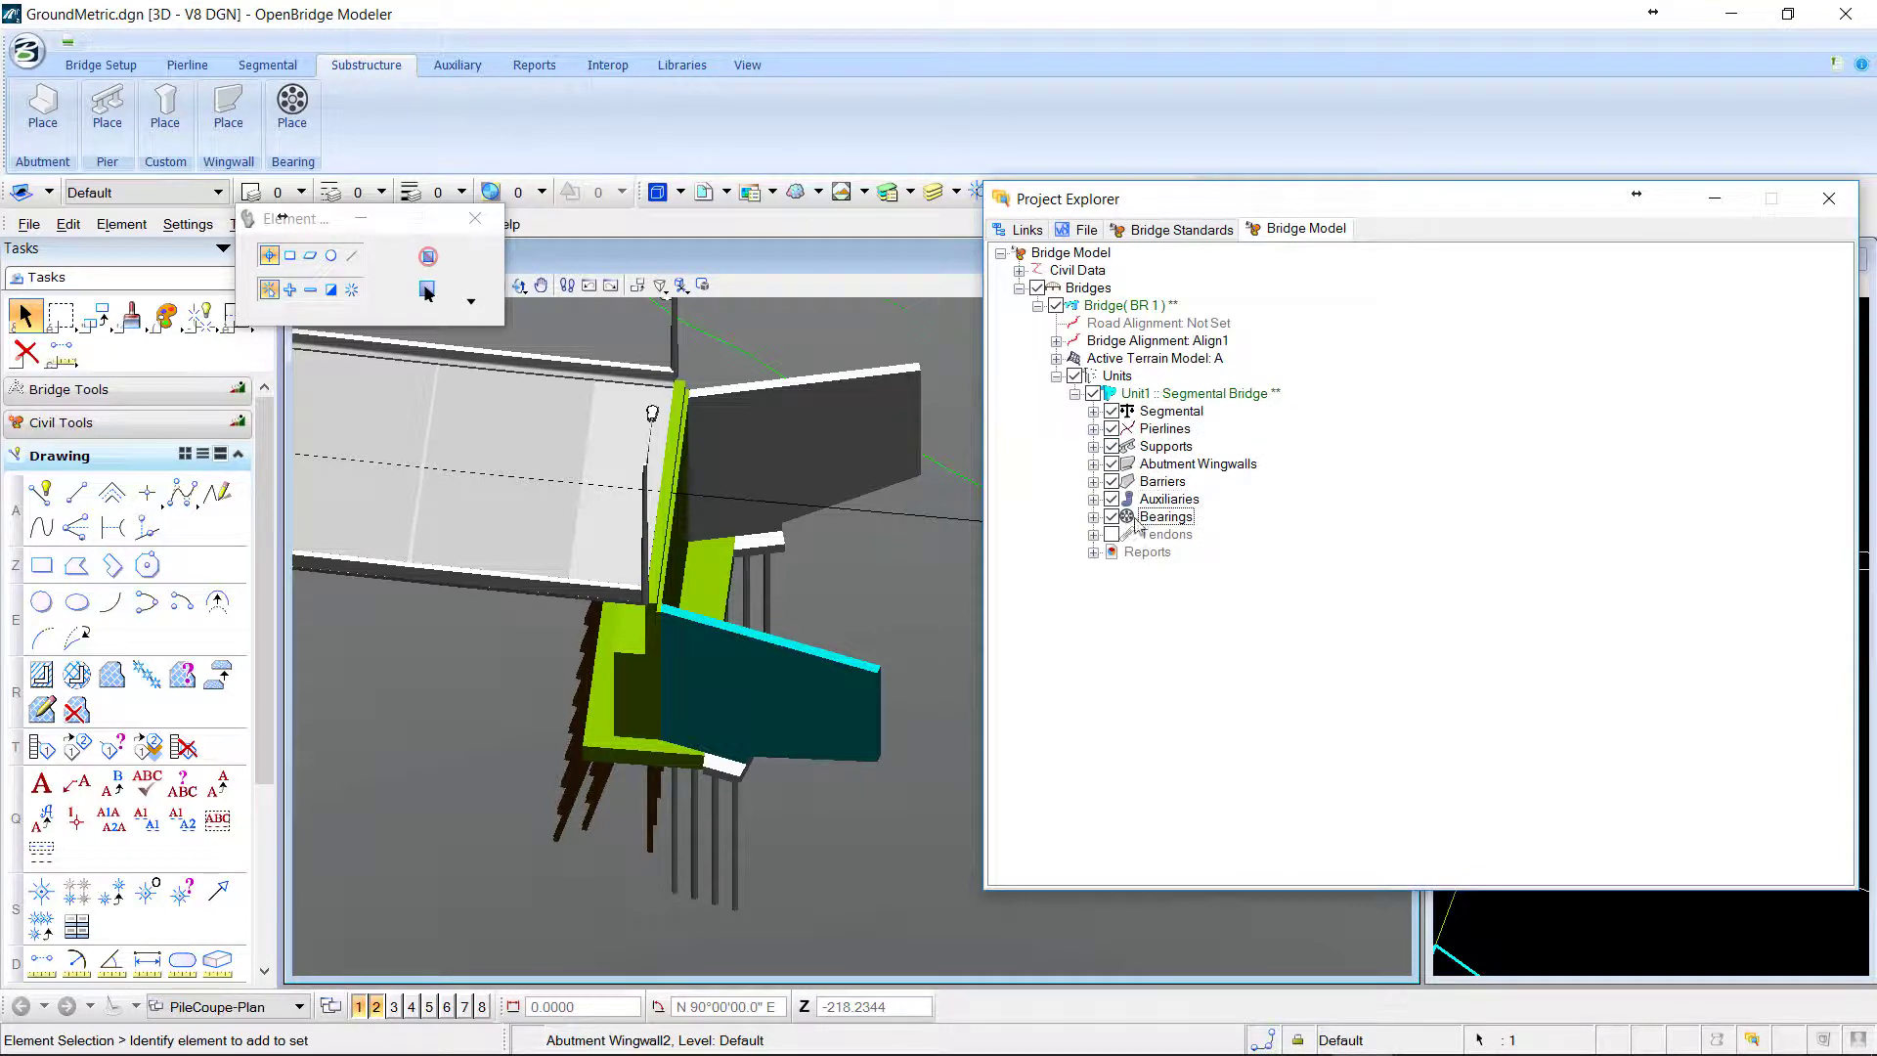
left_click(1093, 464)
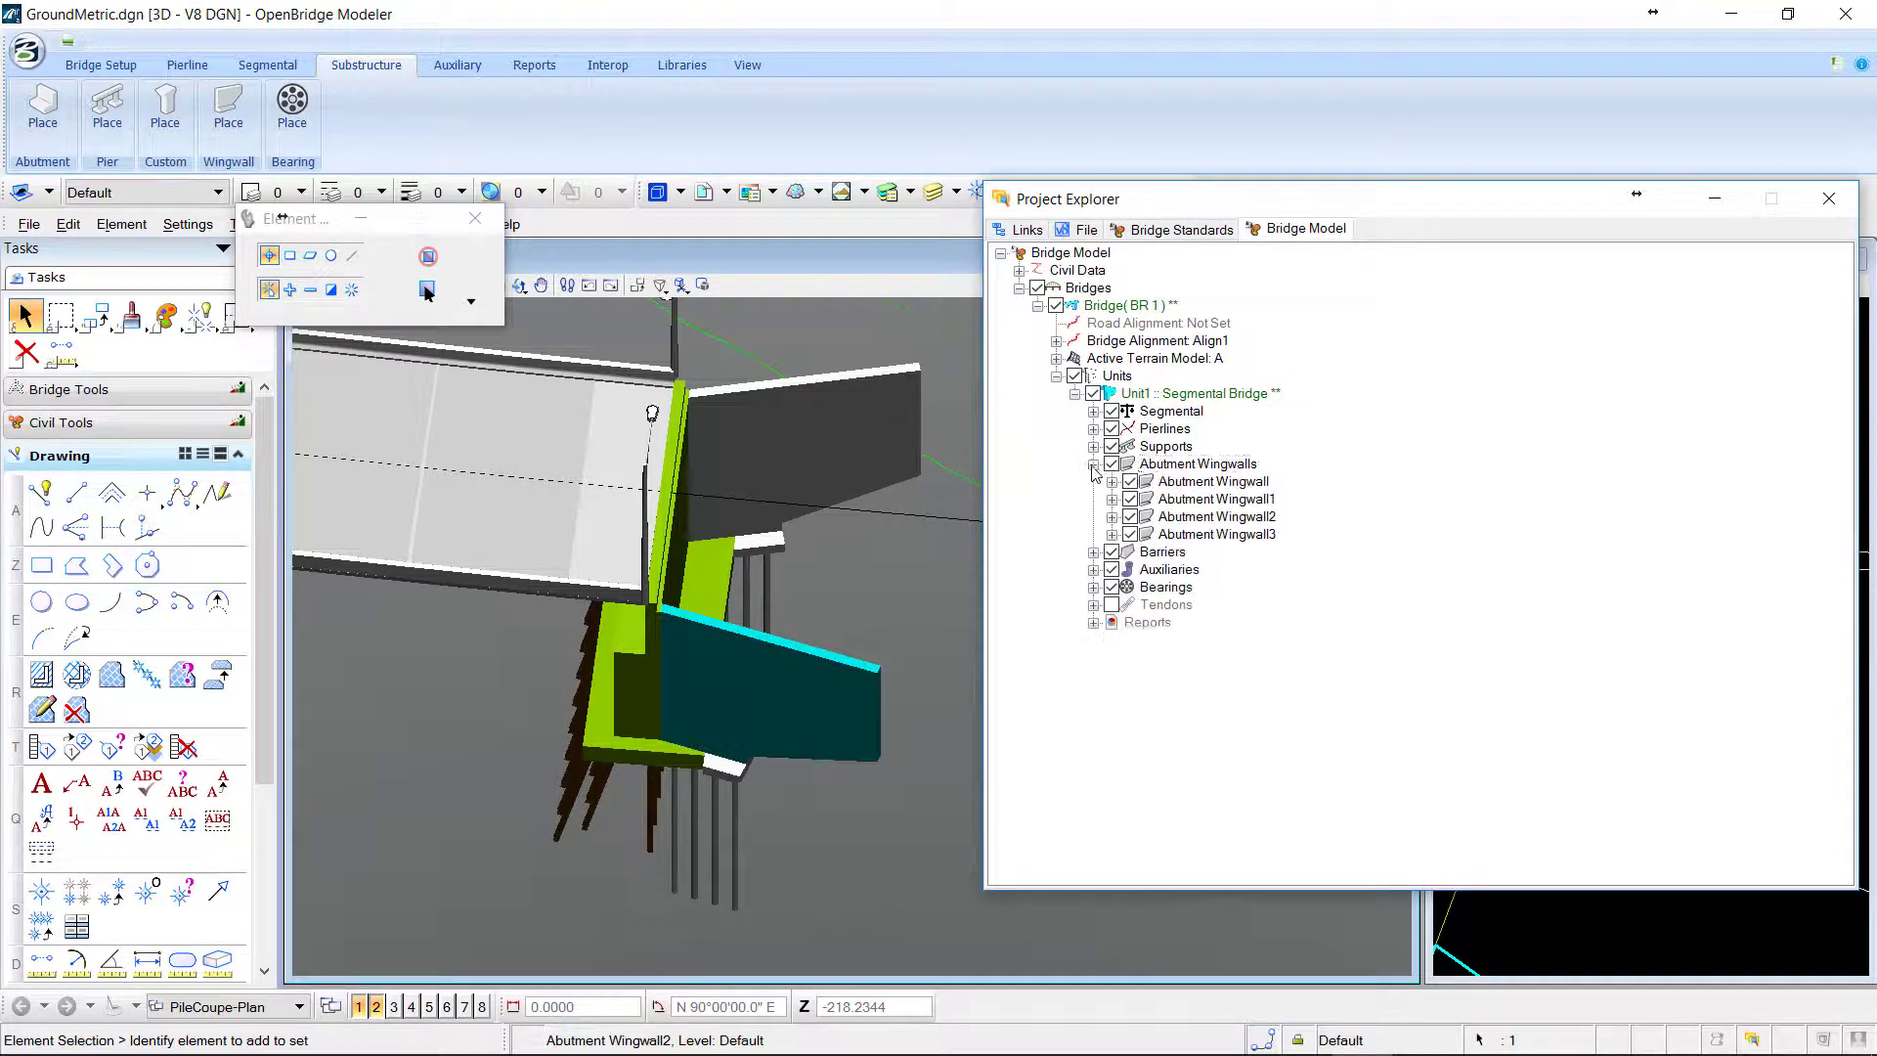
Expand Abutment Wingwall2 and toggle its Wingwalls and Piles display off and back on.
left_click(1173, 517)
left_click(1111, 517)
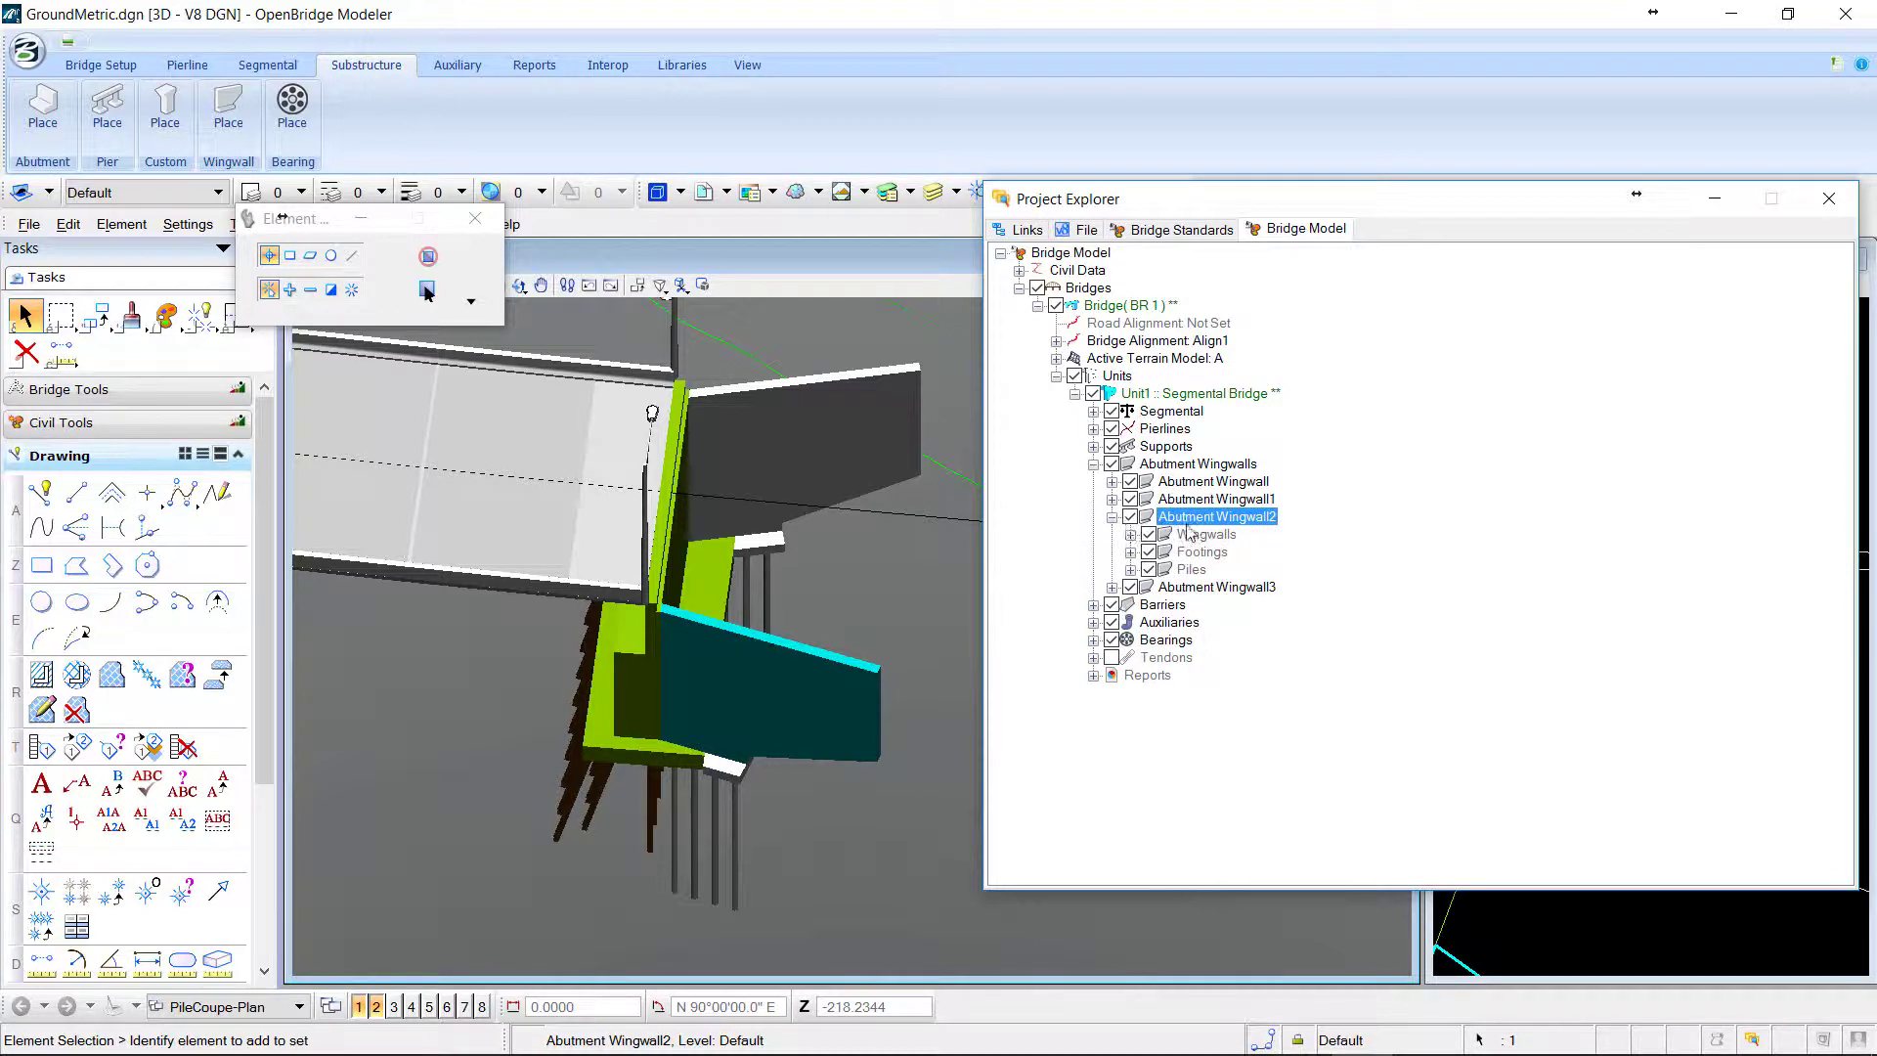
left_click(1204, 534)
left_click(1149, 534)
left_click(1149, 536)
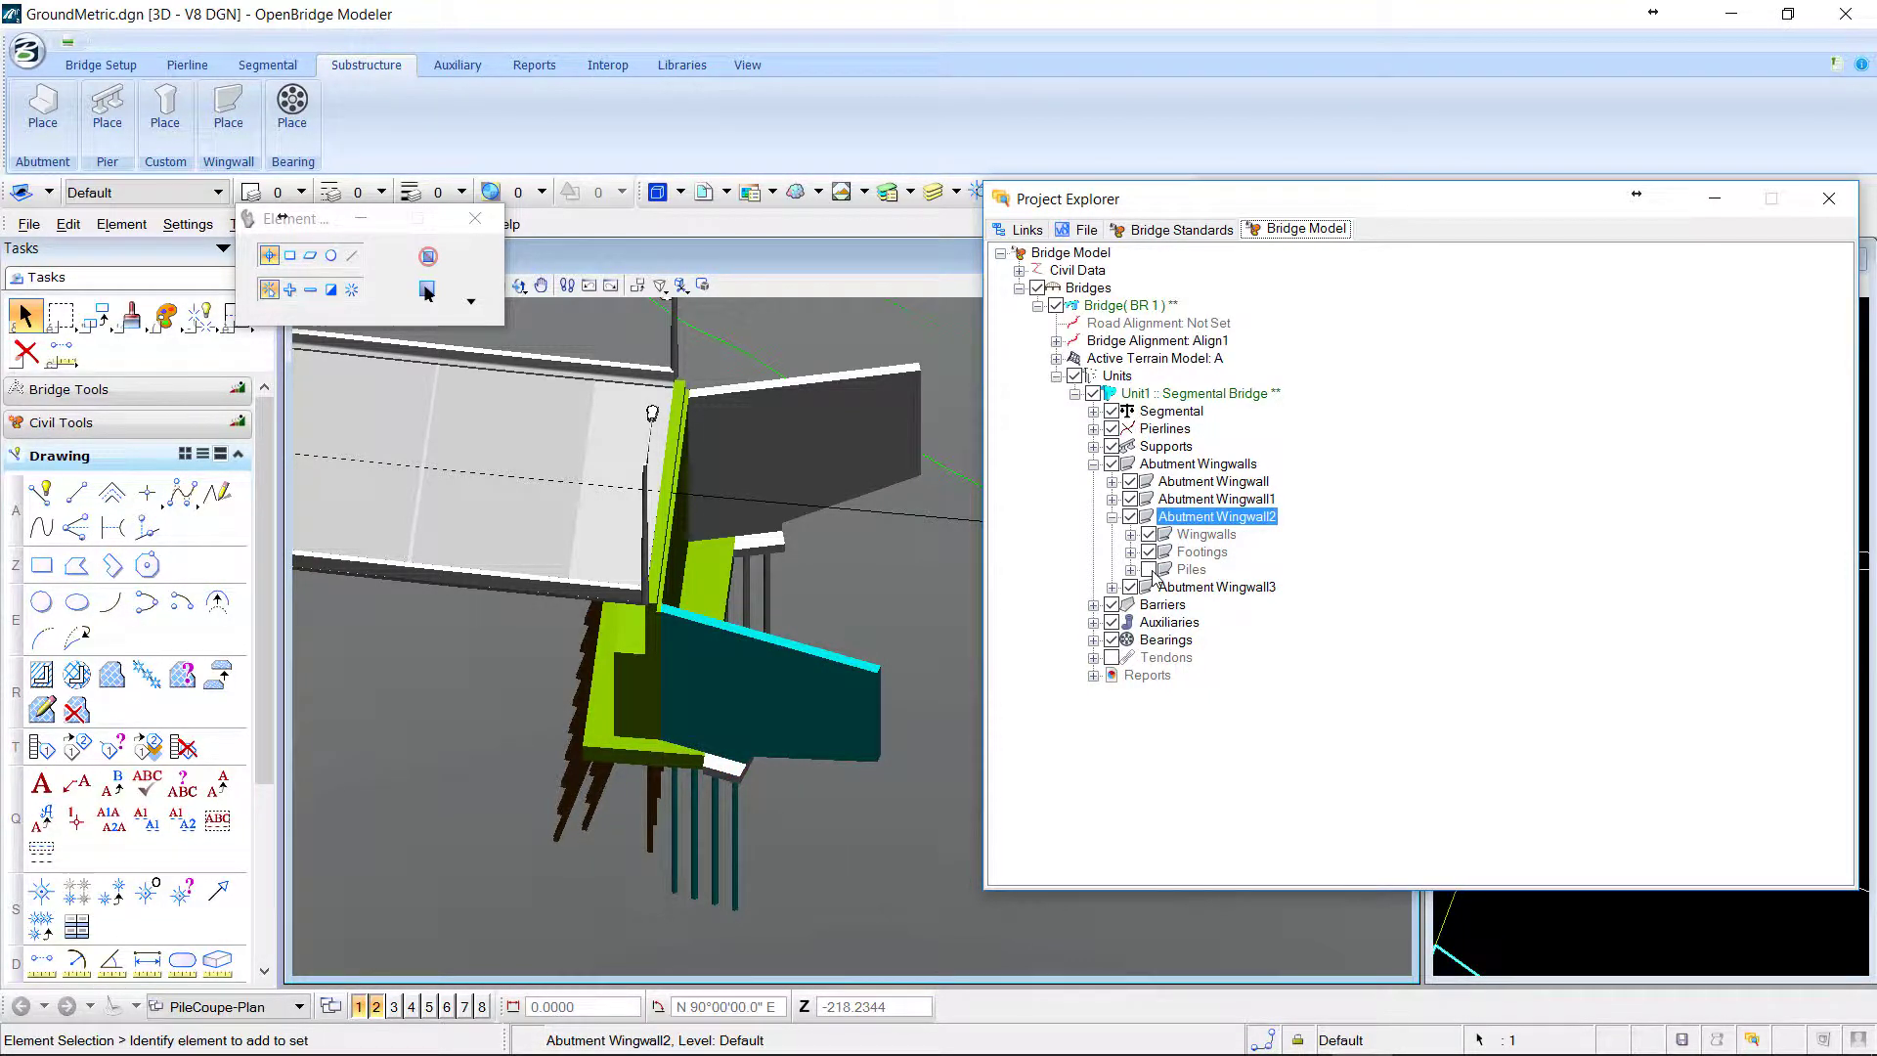
left_click(1149, 570)
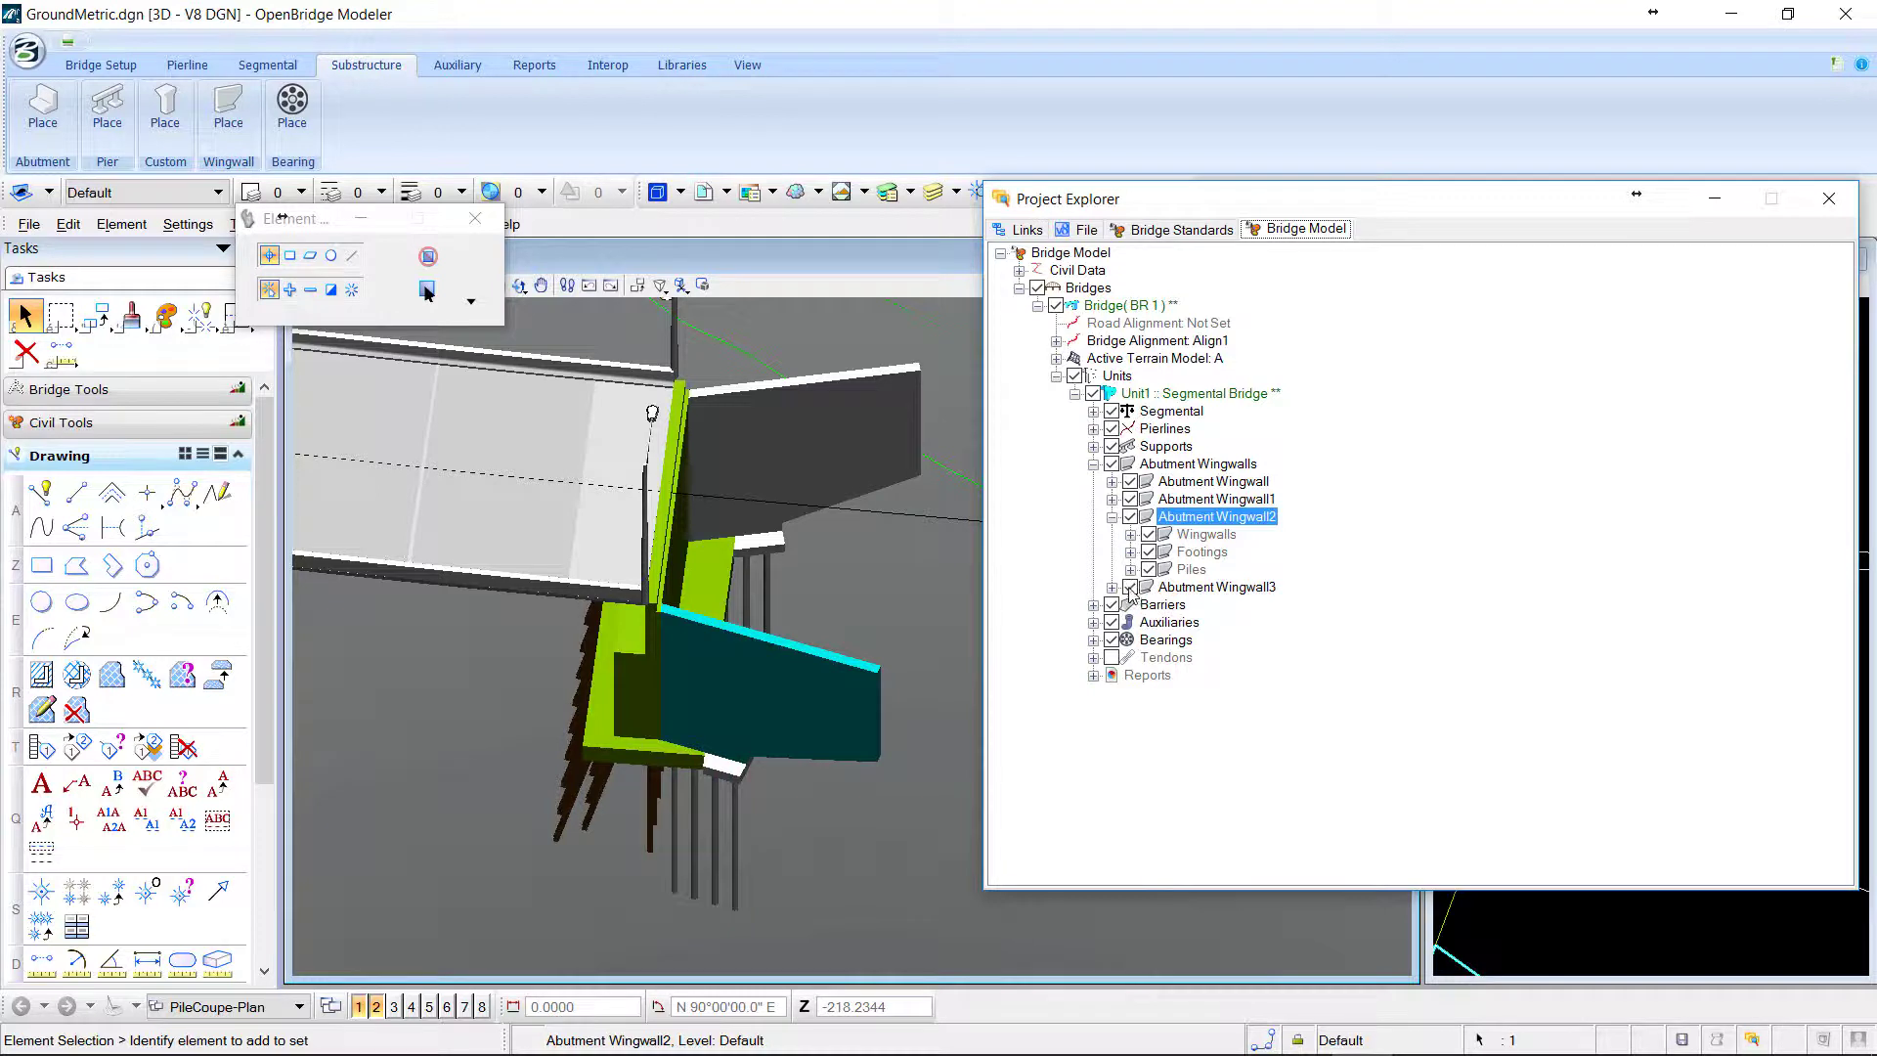
left_click(1130, 587)
left_click(1112, 516)
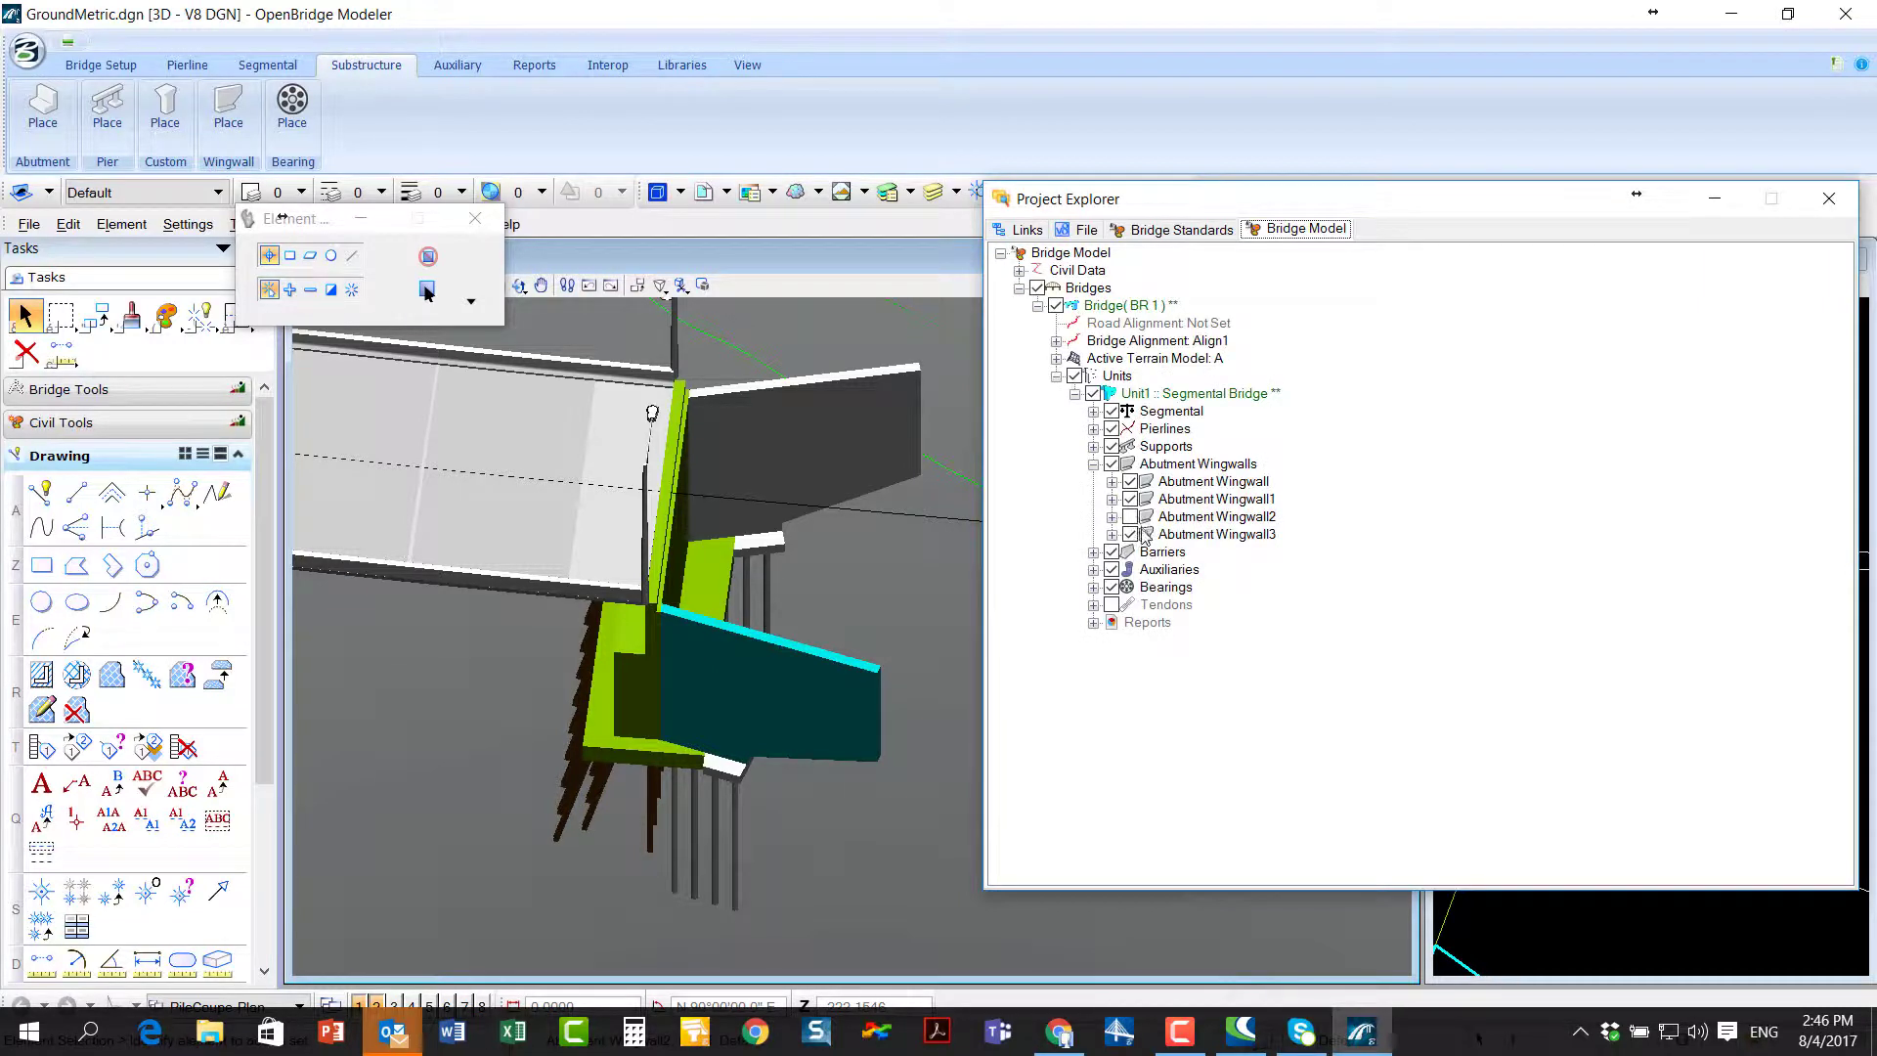
Hide and then reshow Abutment Wingwall2 and Abutment Wingwall3.
left_click(830, 452)
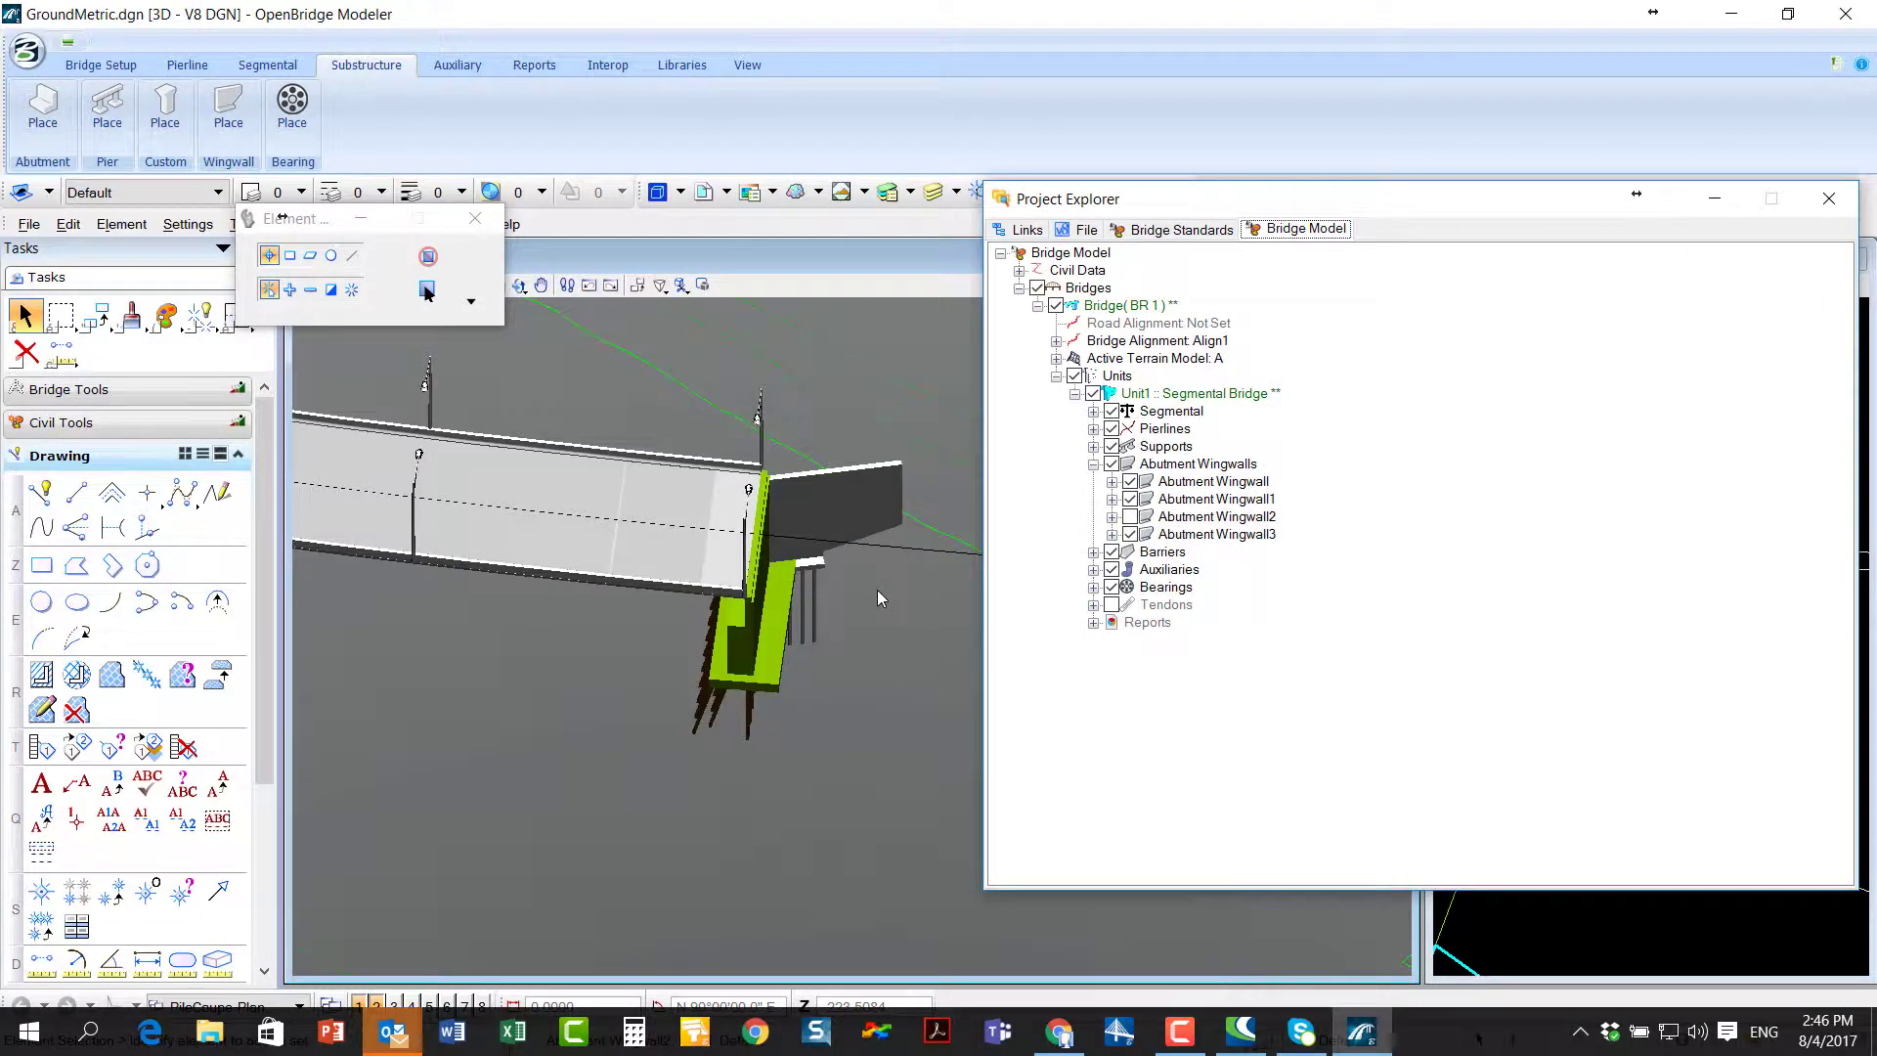
left_click(1129, 535)
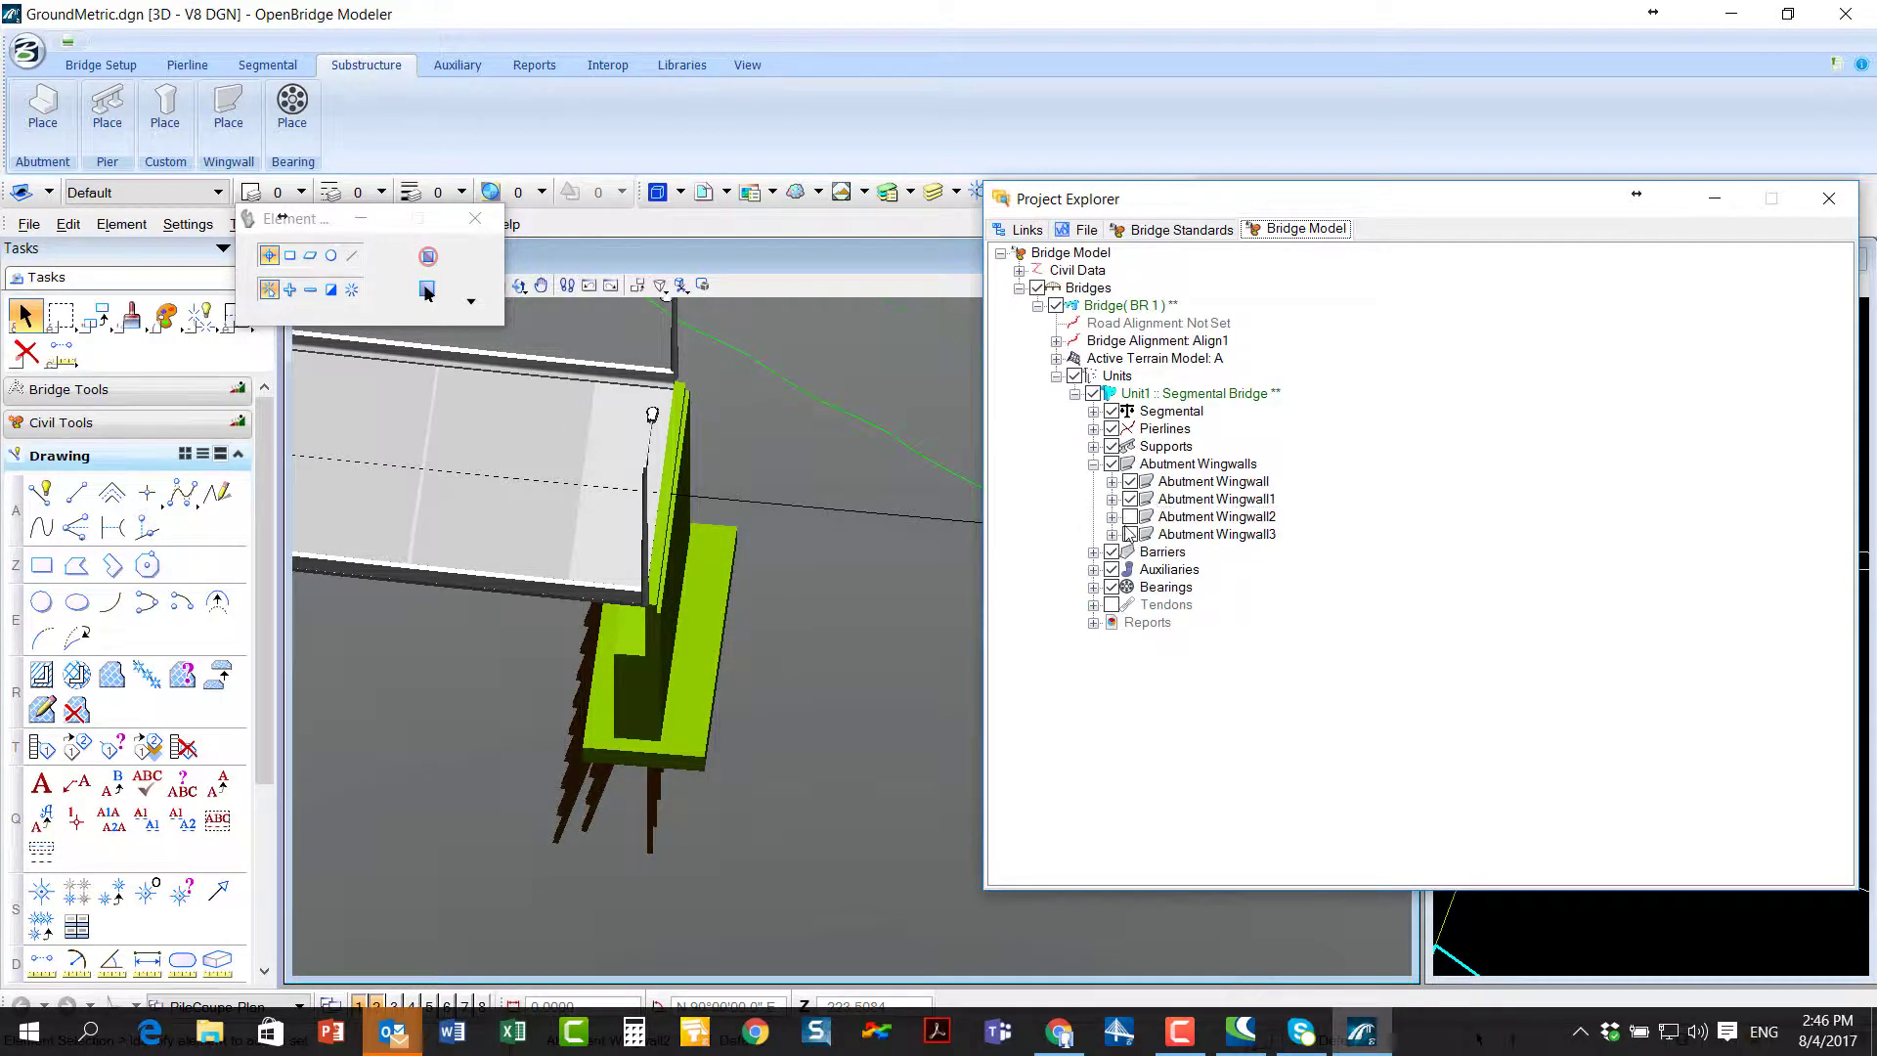
left_click(1129, 516)
left_click(1130, 535)
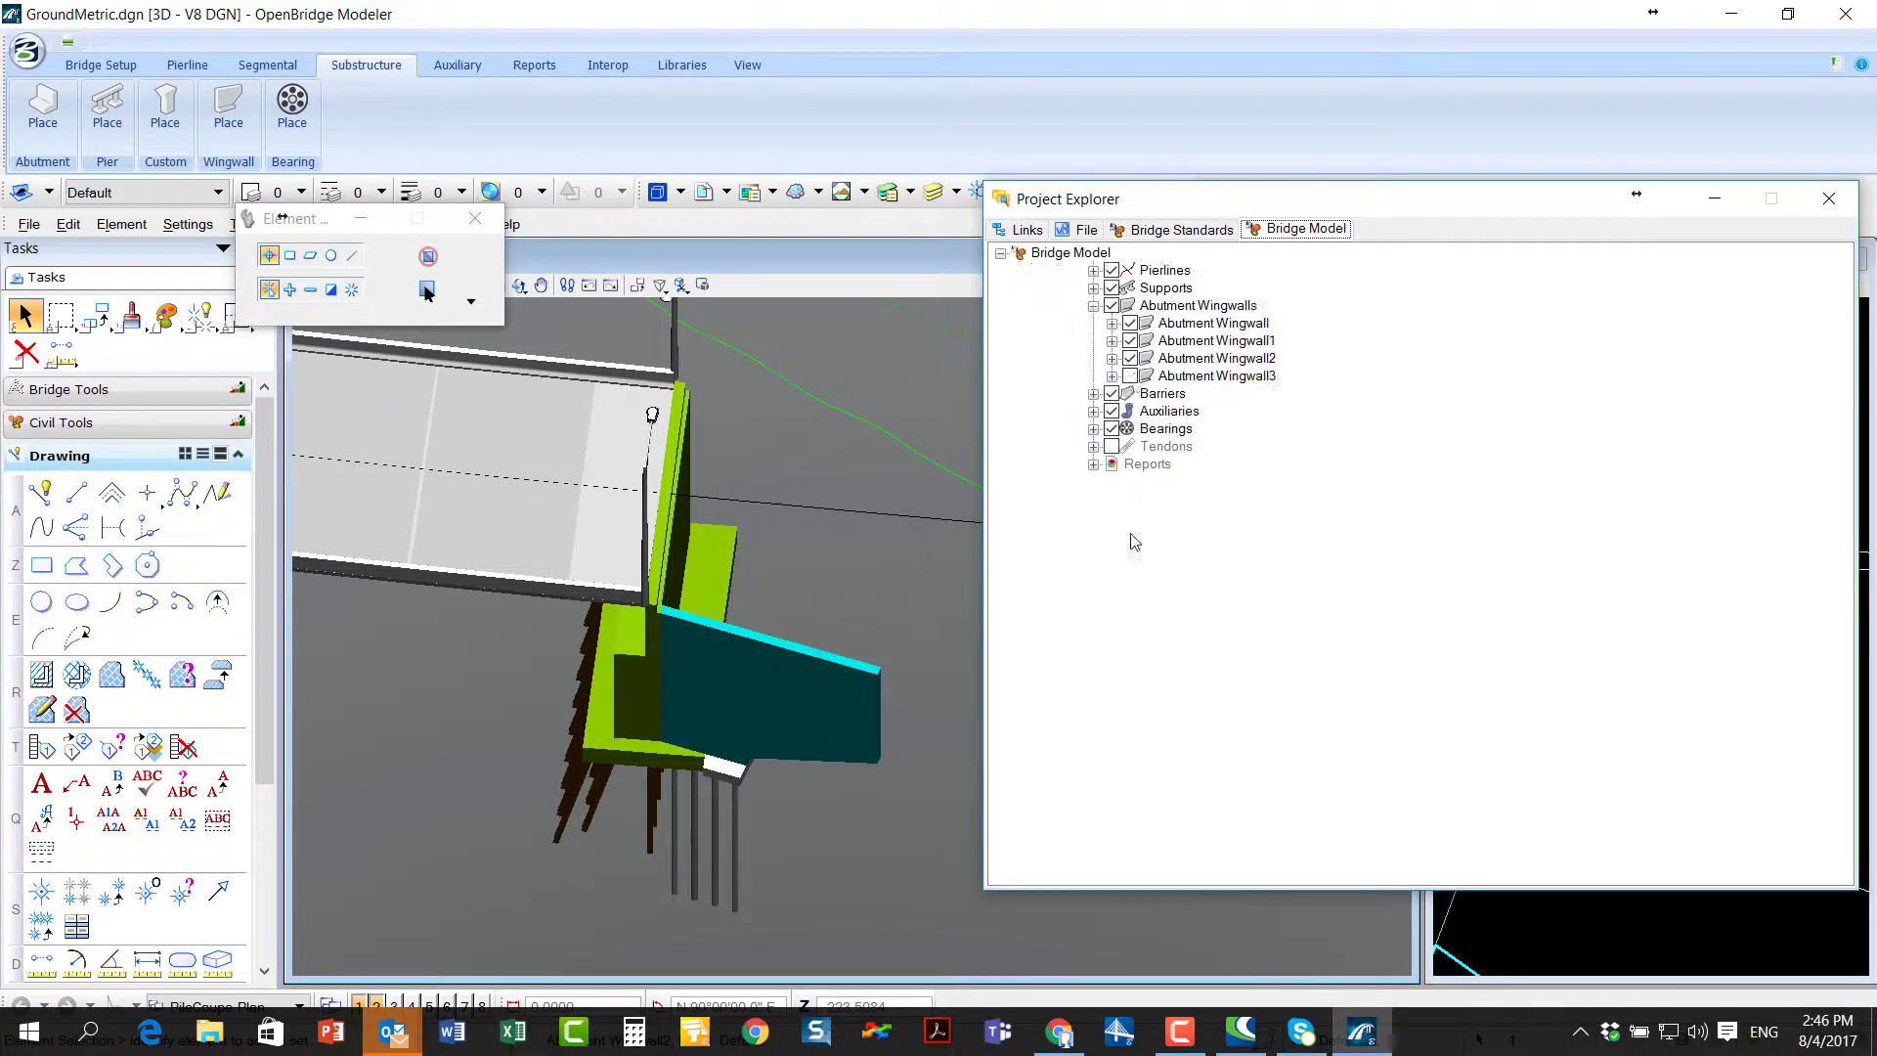
List Wingwall2's wingwall, footing and piles 1–4, then close Project Explorer.
left_click(1112, 517)
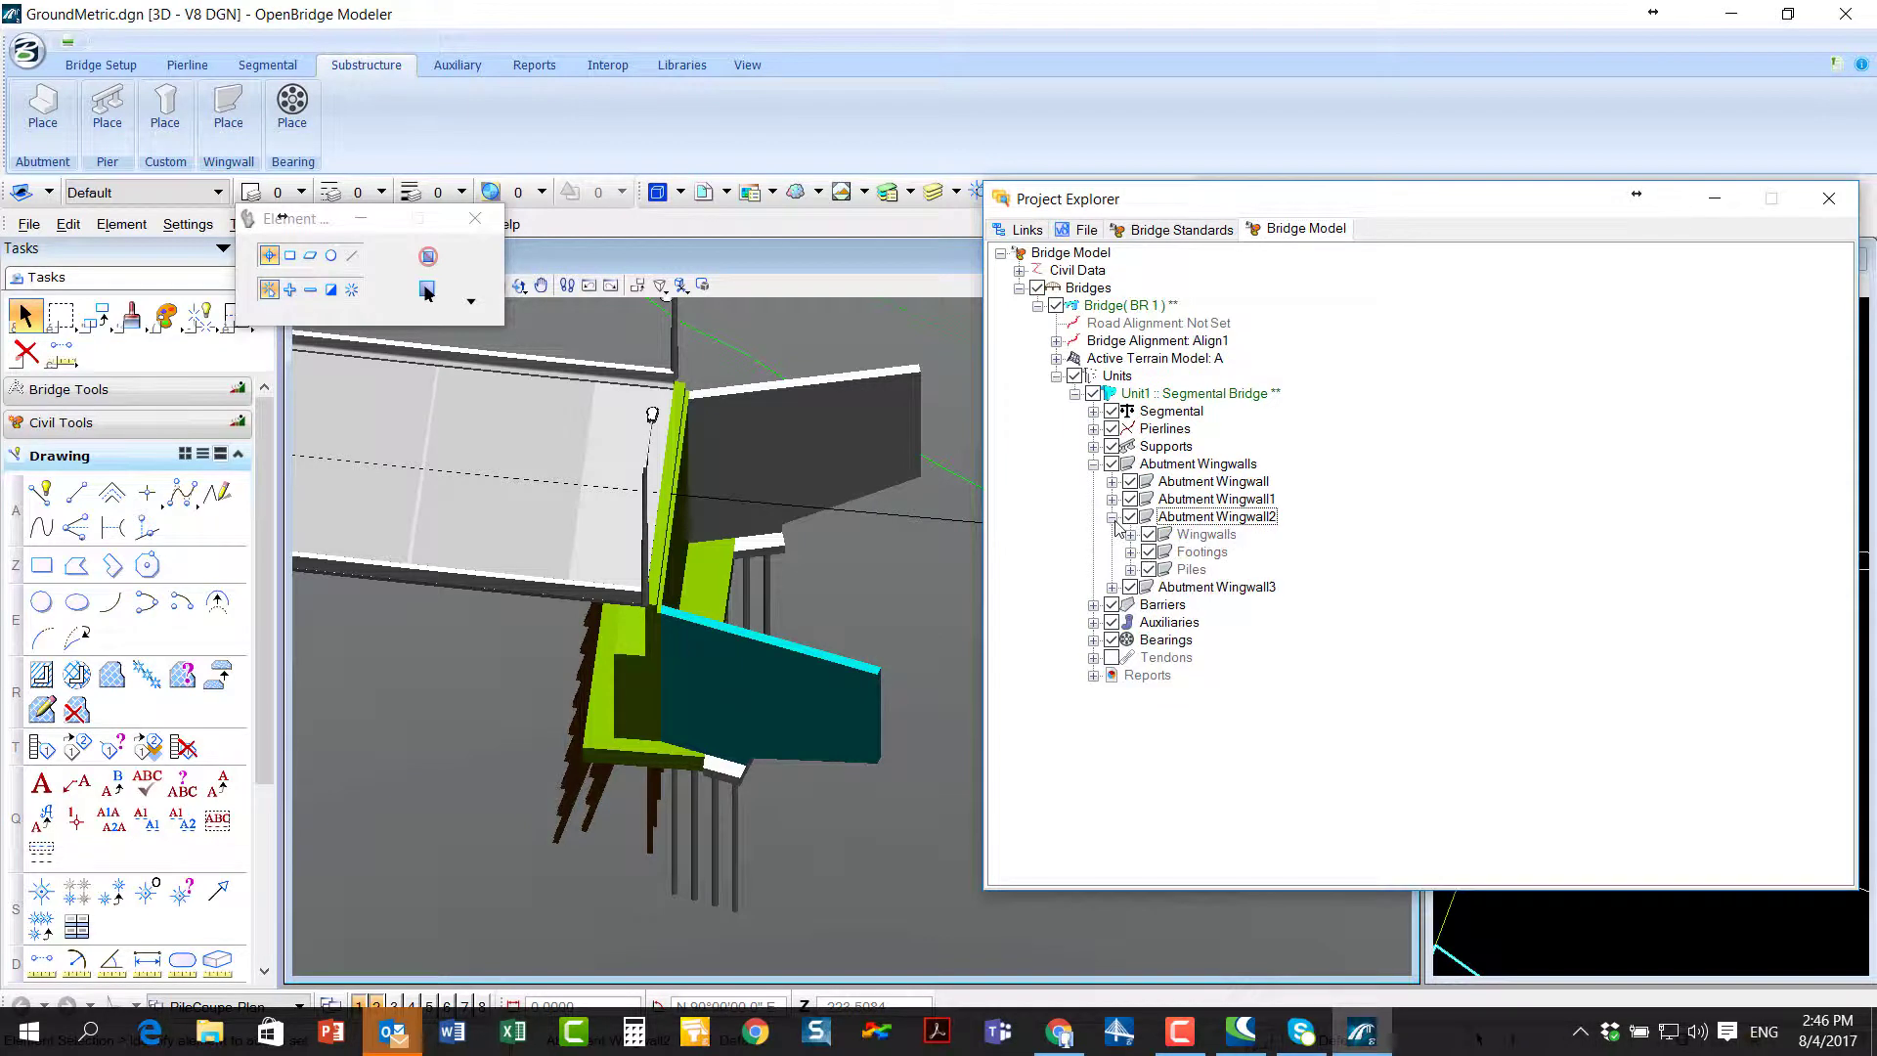
left_click(1130, 553)
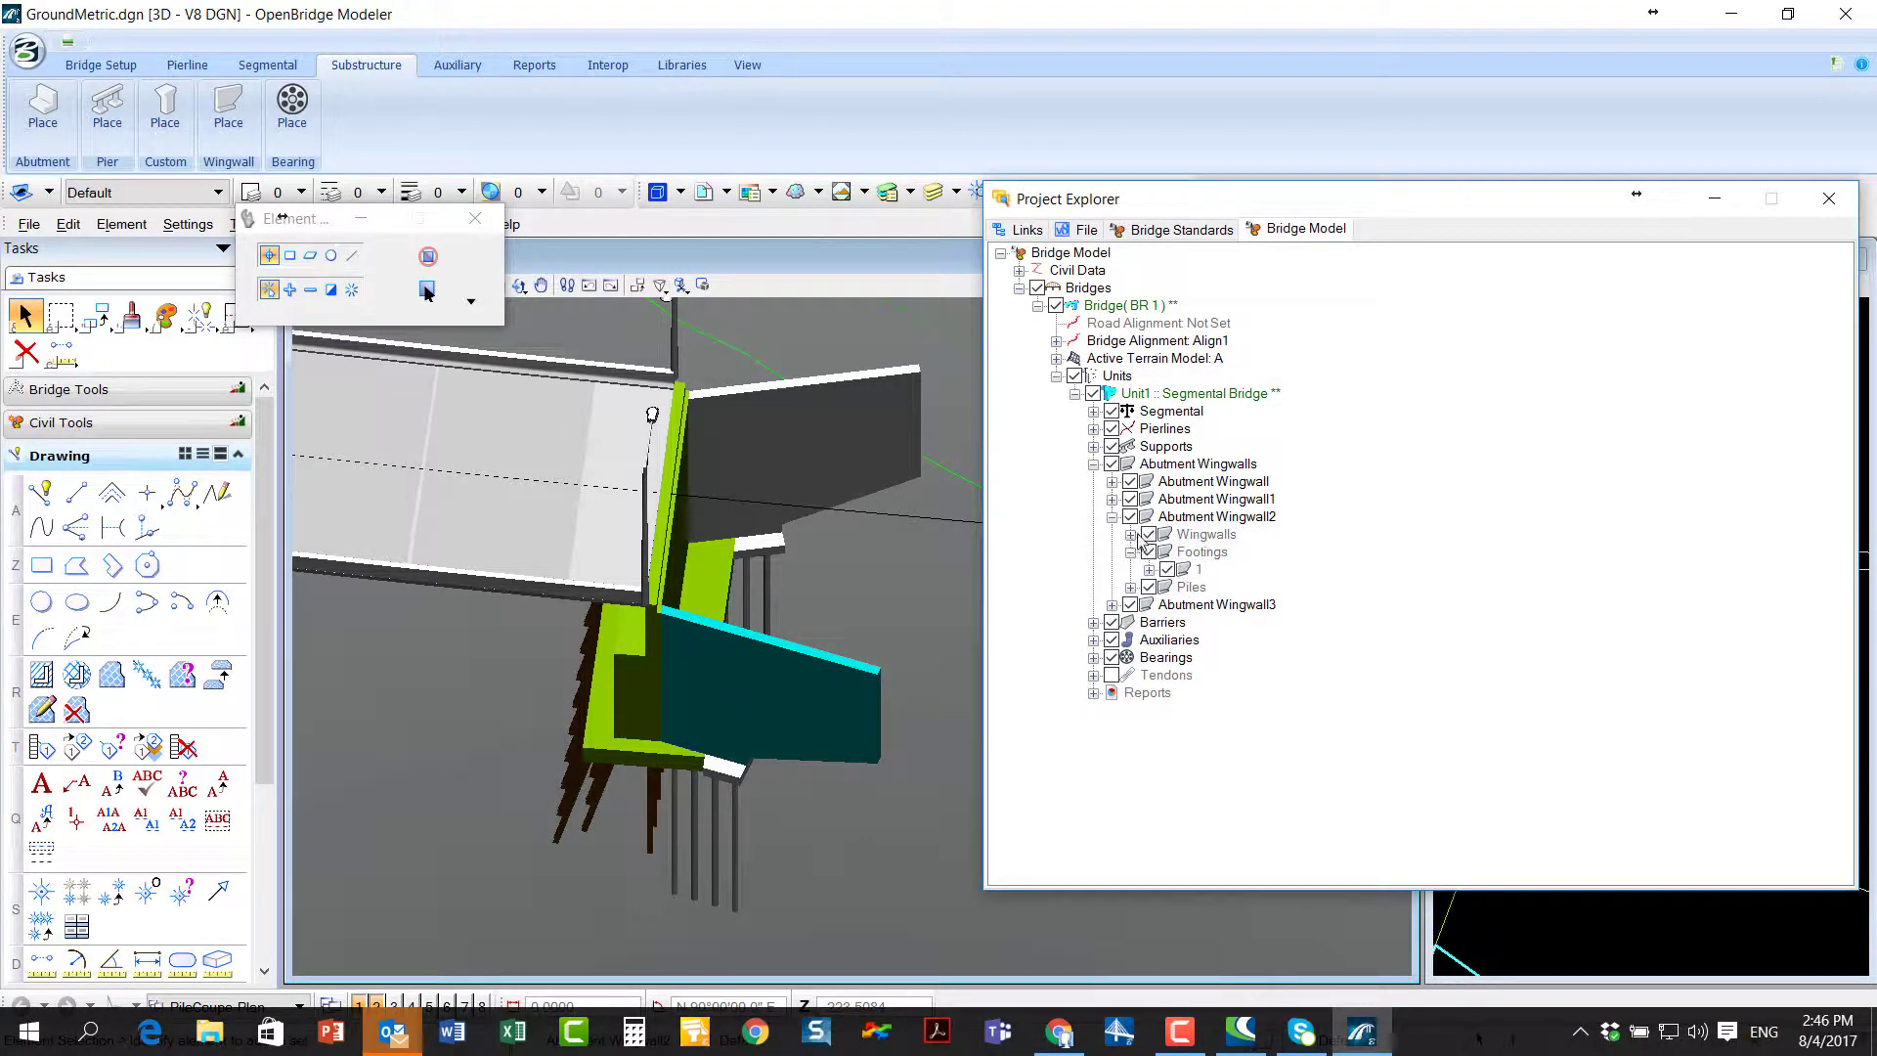
left_click(1132, 535)
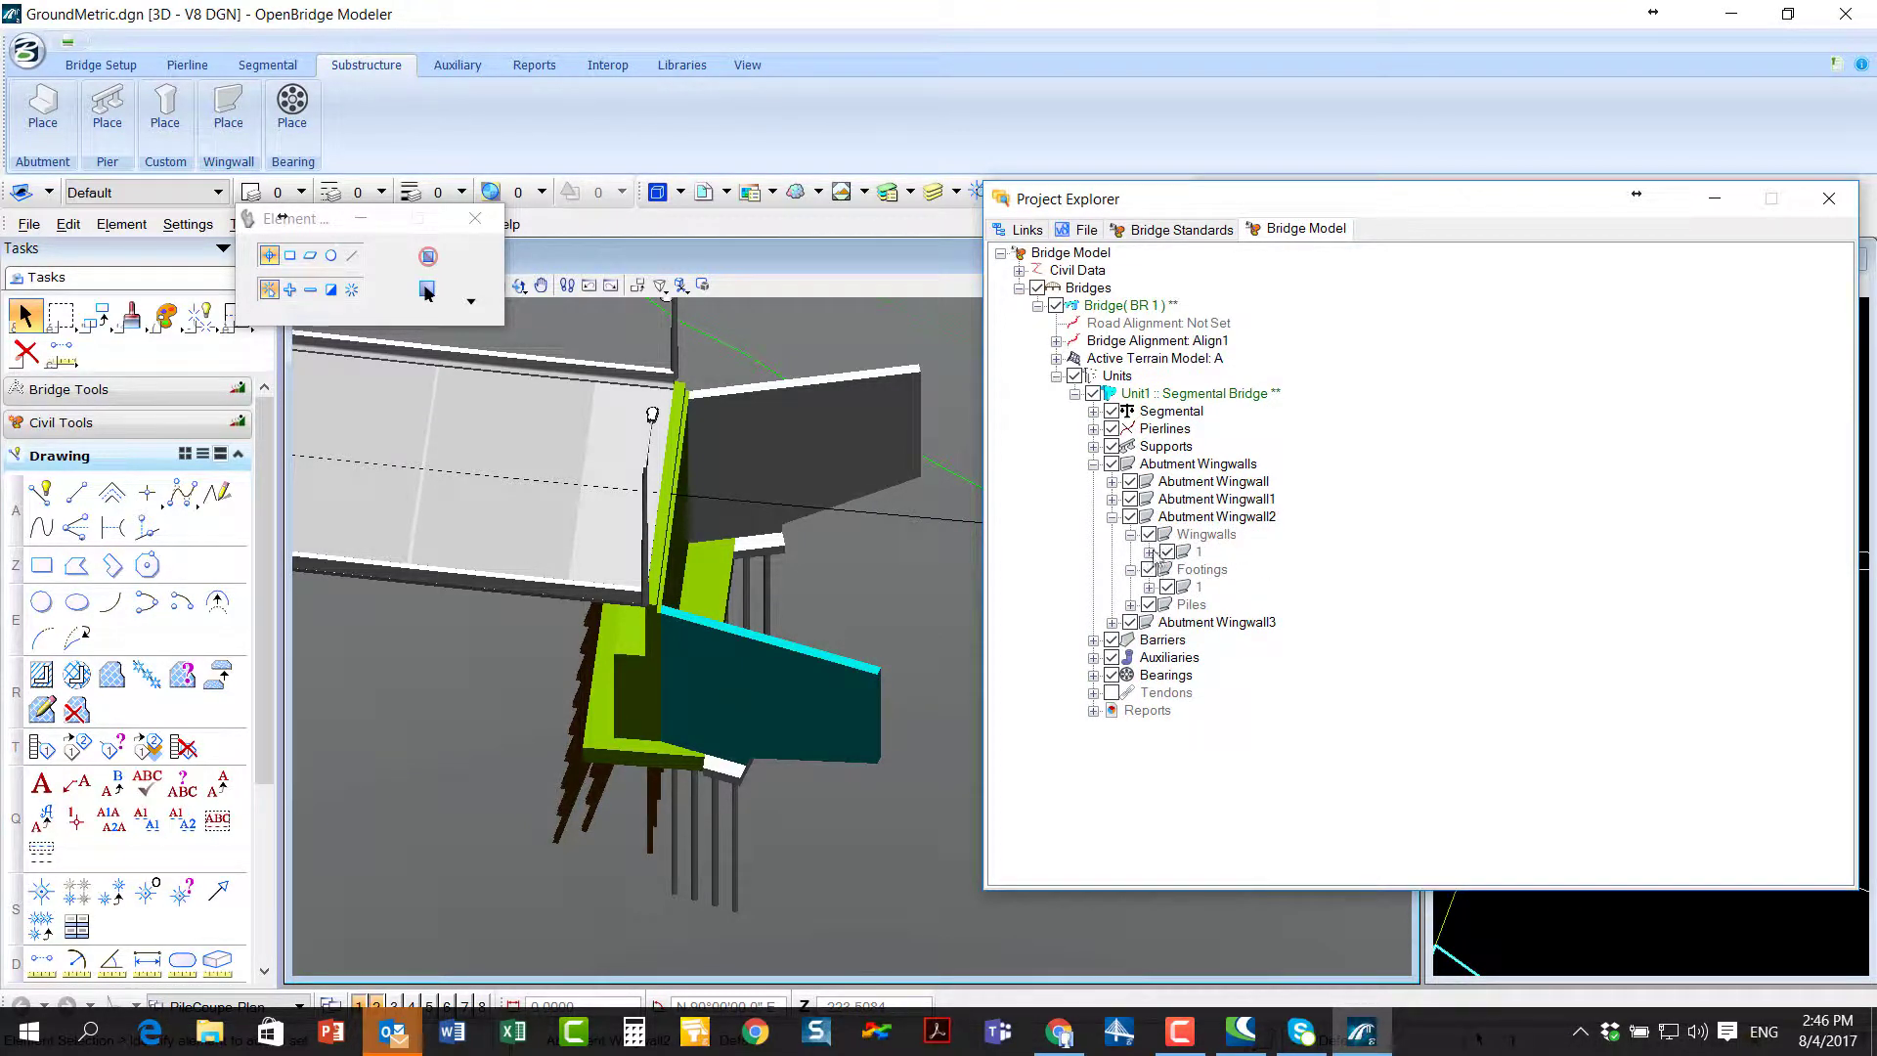
left_click(1131, 606)
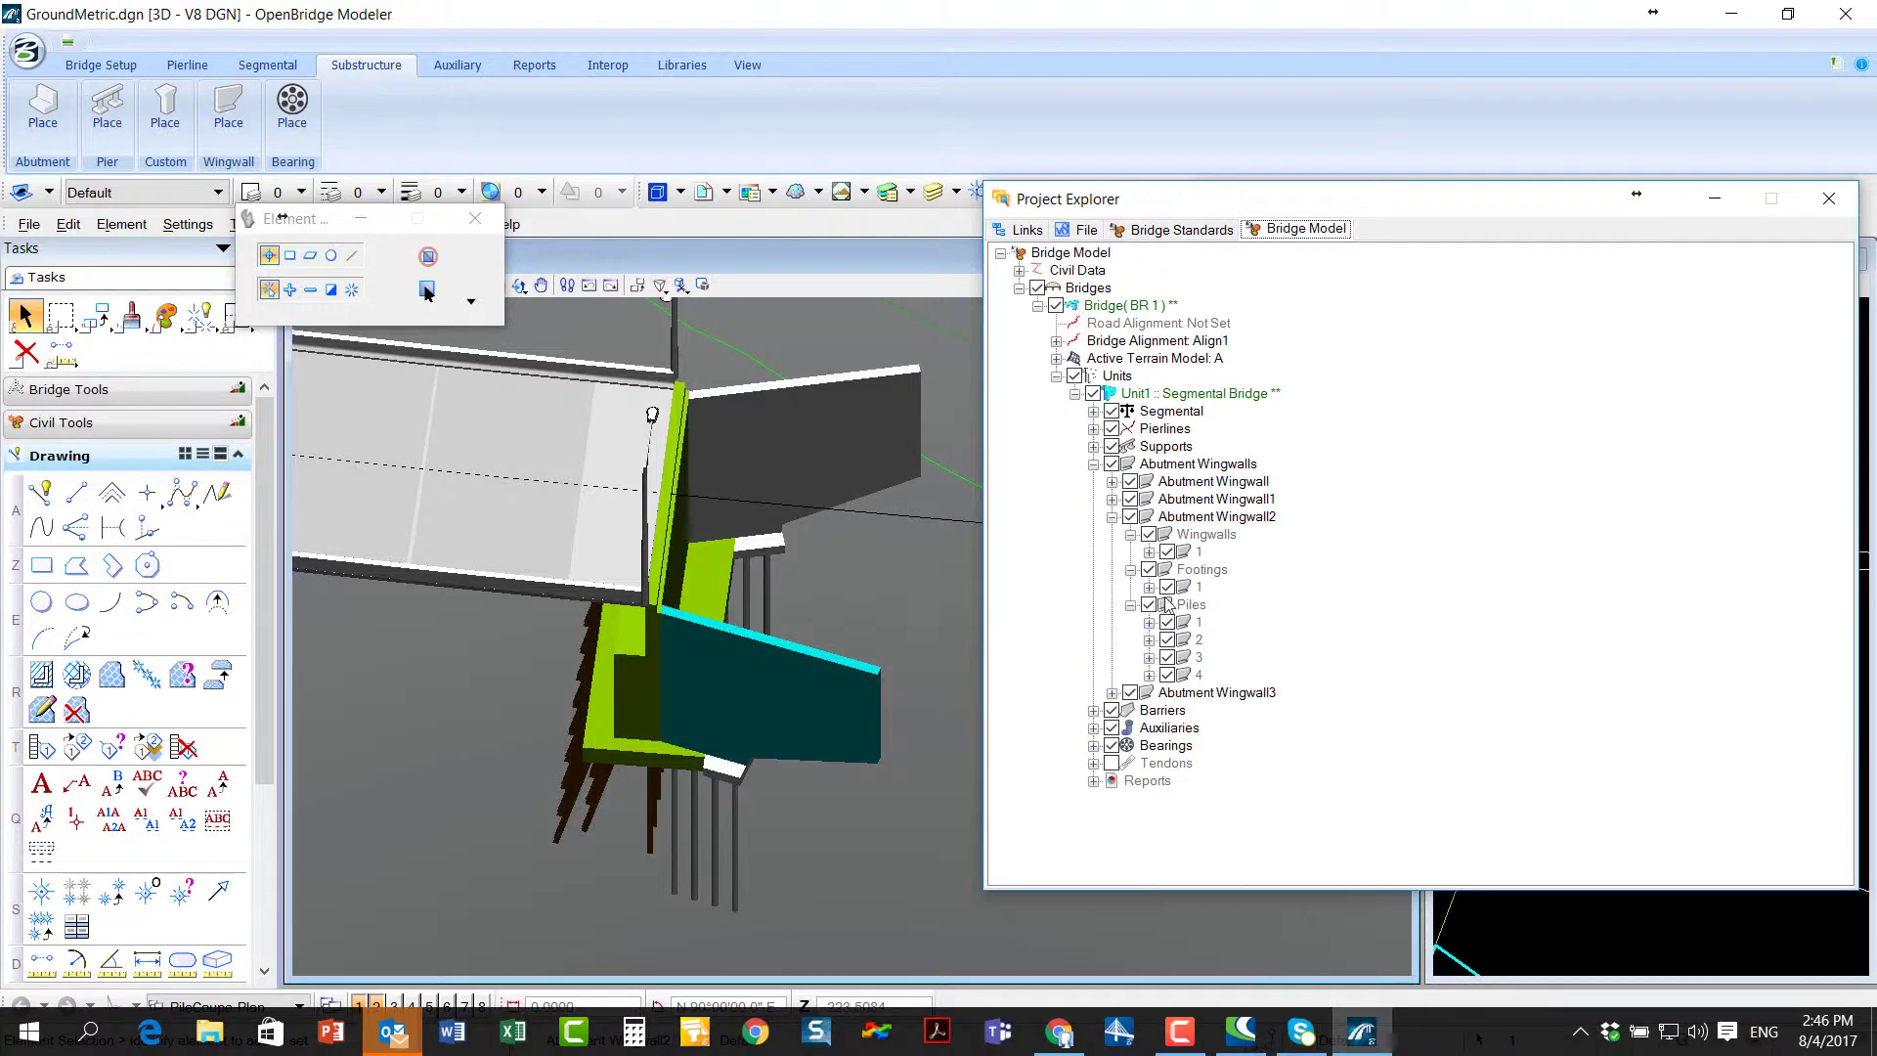
left_click(1808, 100)
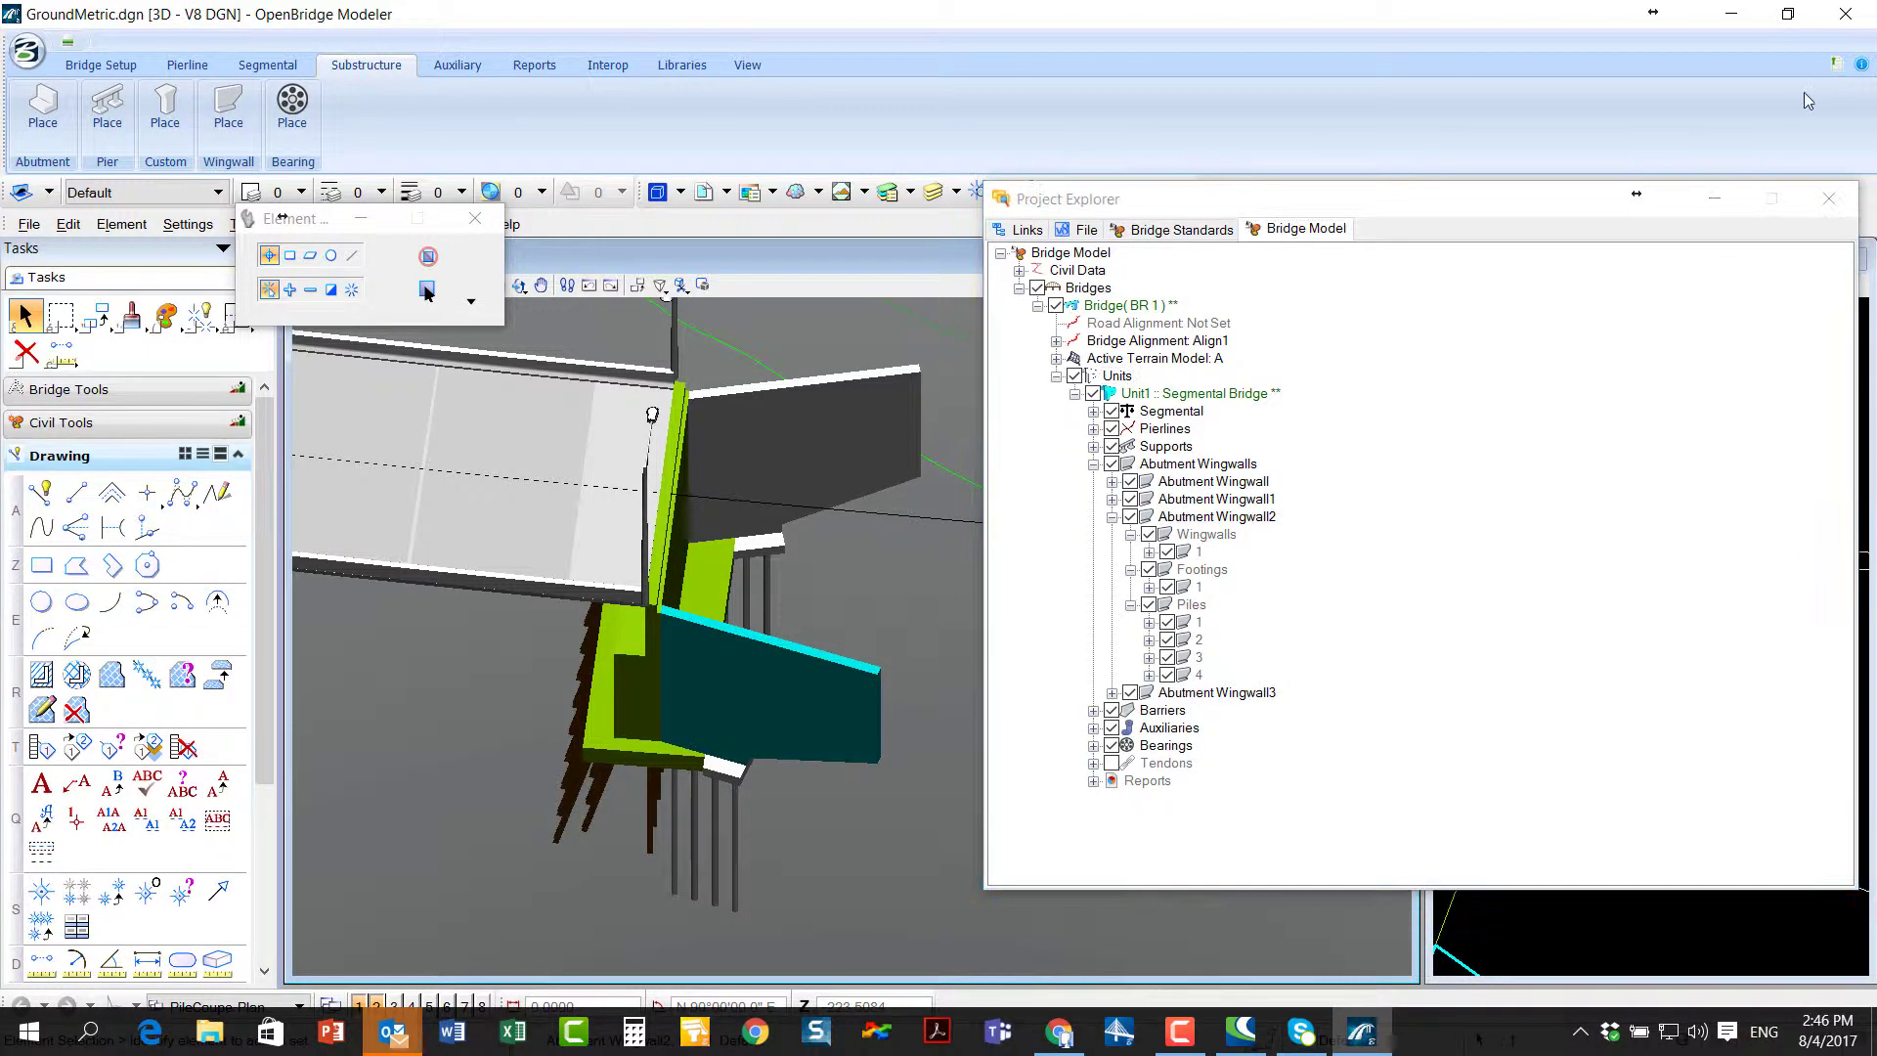
left_click(1828, 198)
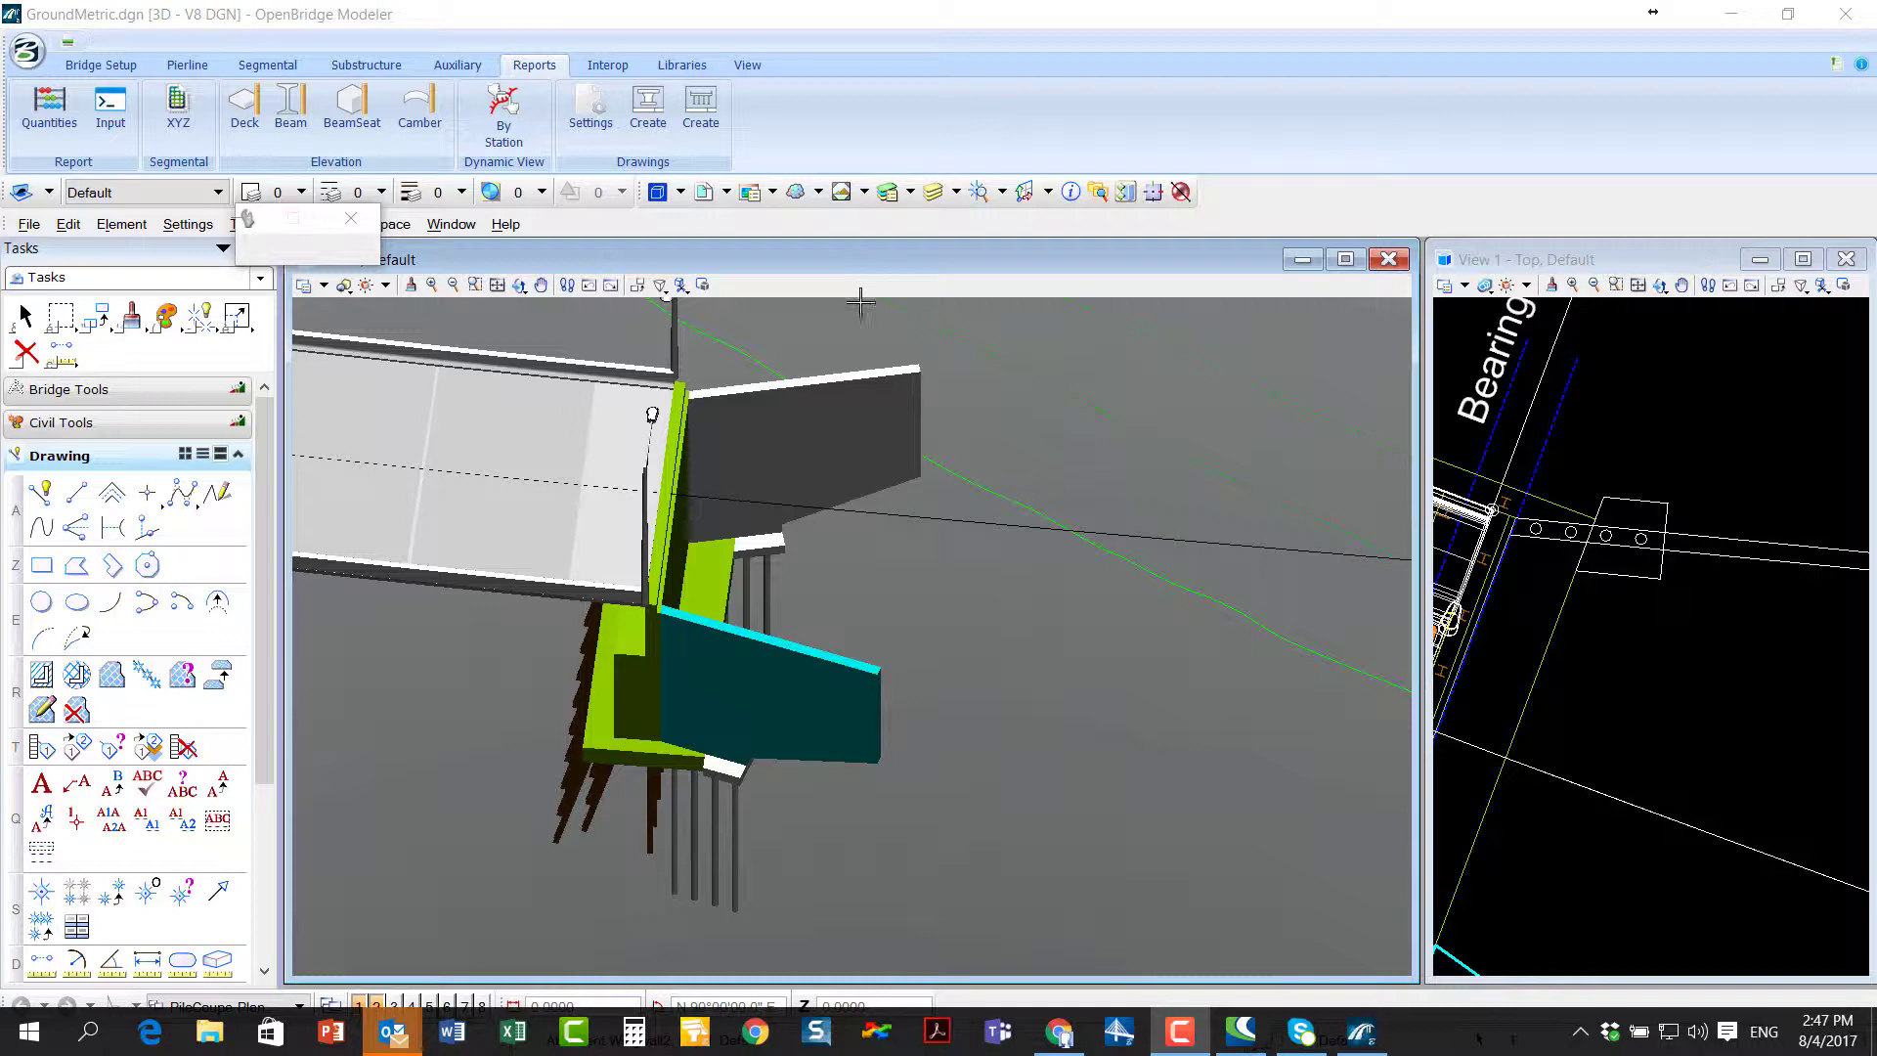
Open the Quantities report preview for the active bridge and active unit.
left_click(61, 122)
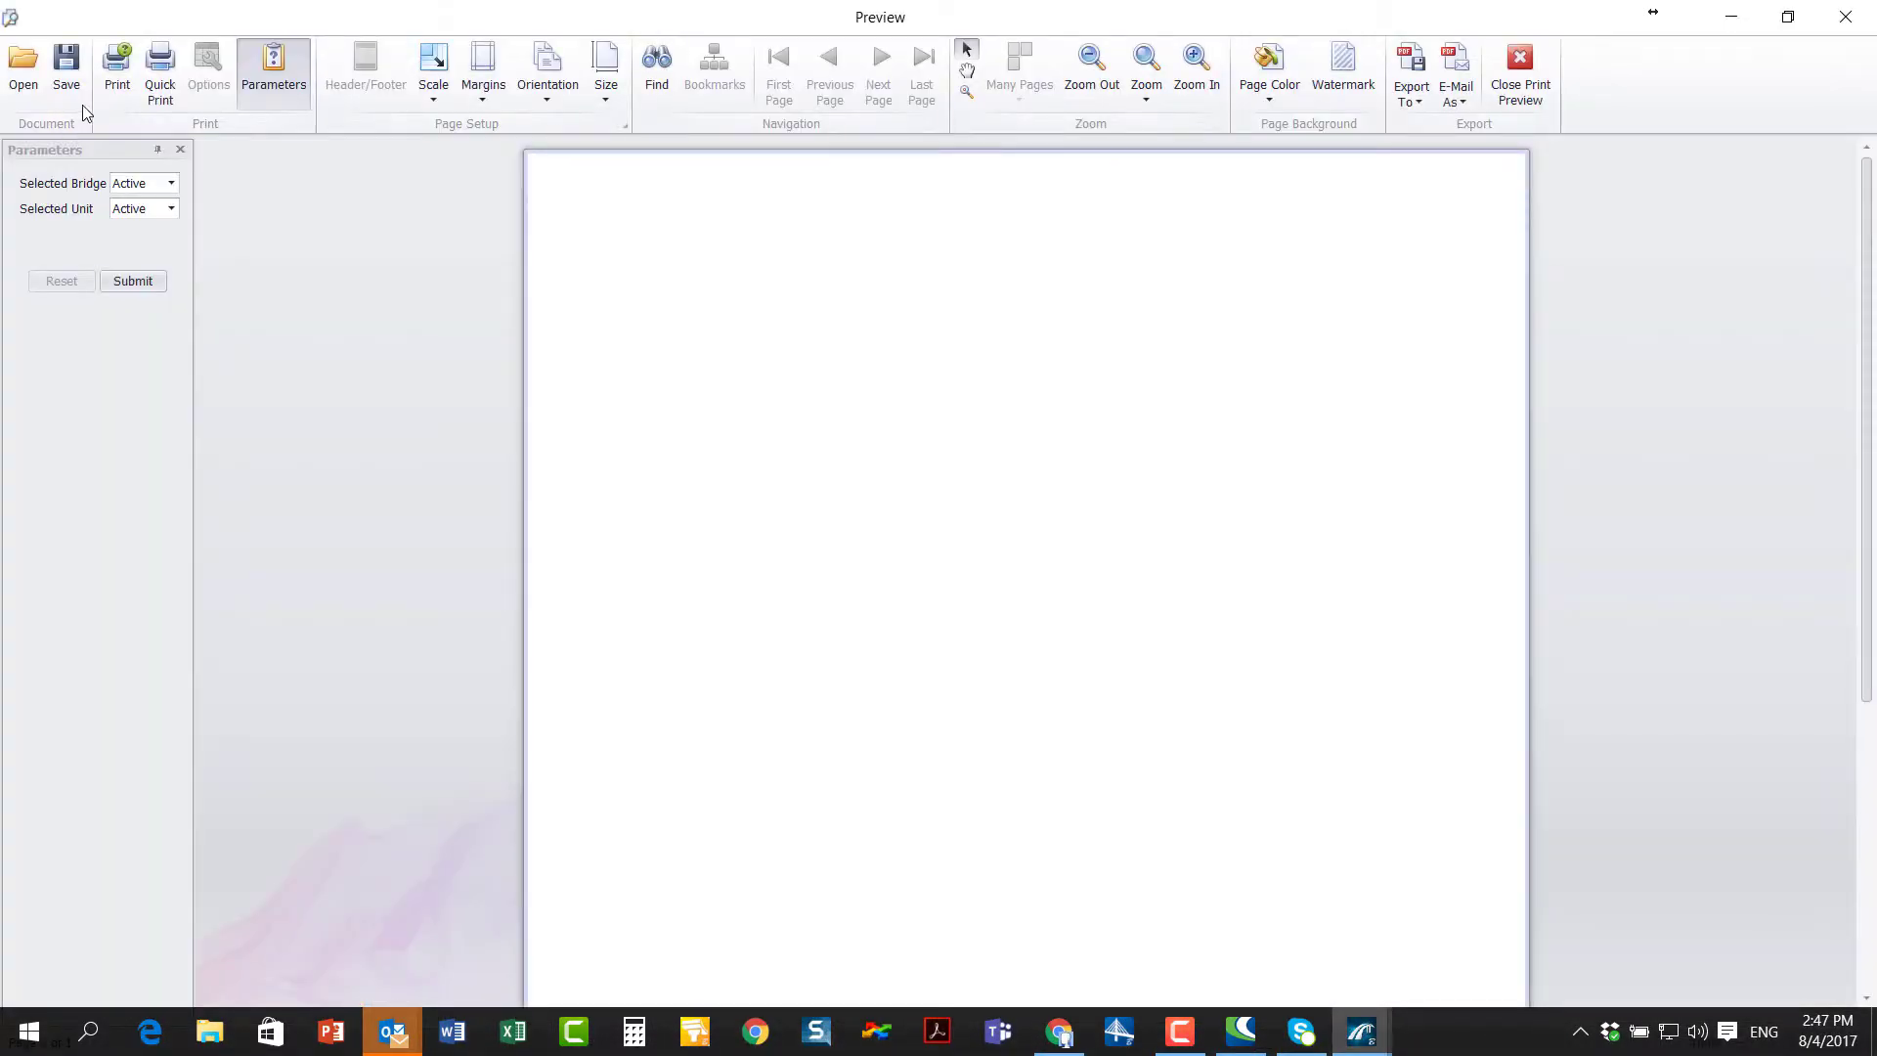
Submit the Materials Quantity Report with bridge and unit both set to Active.
left_click(137, 283)
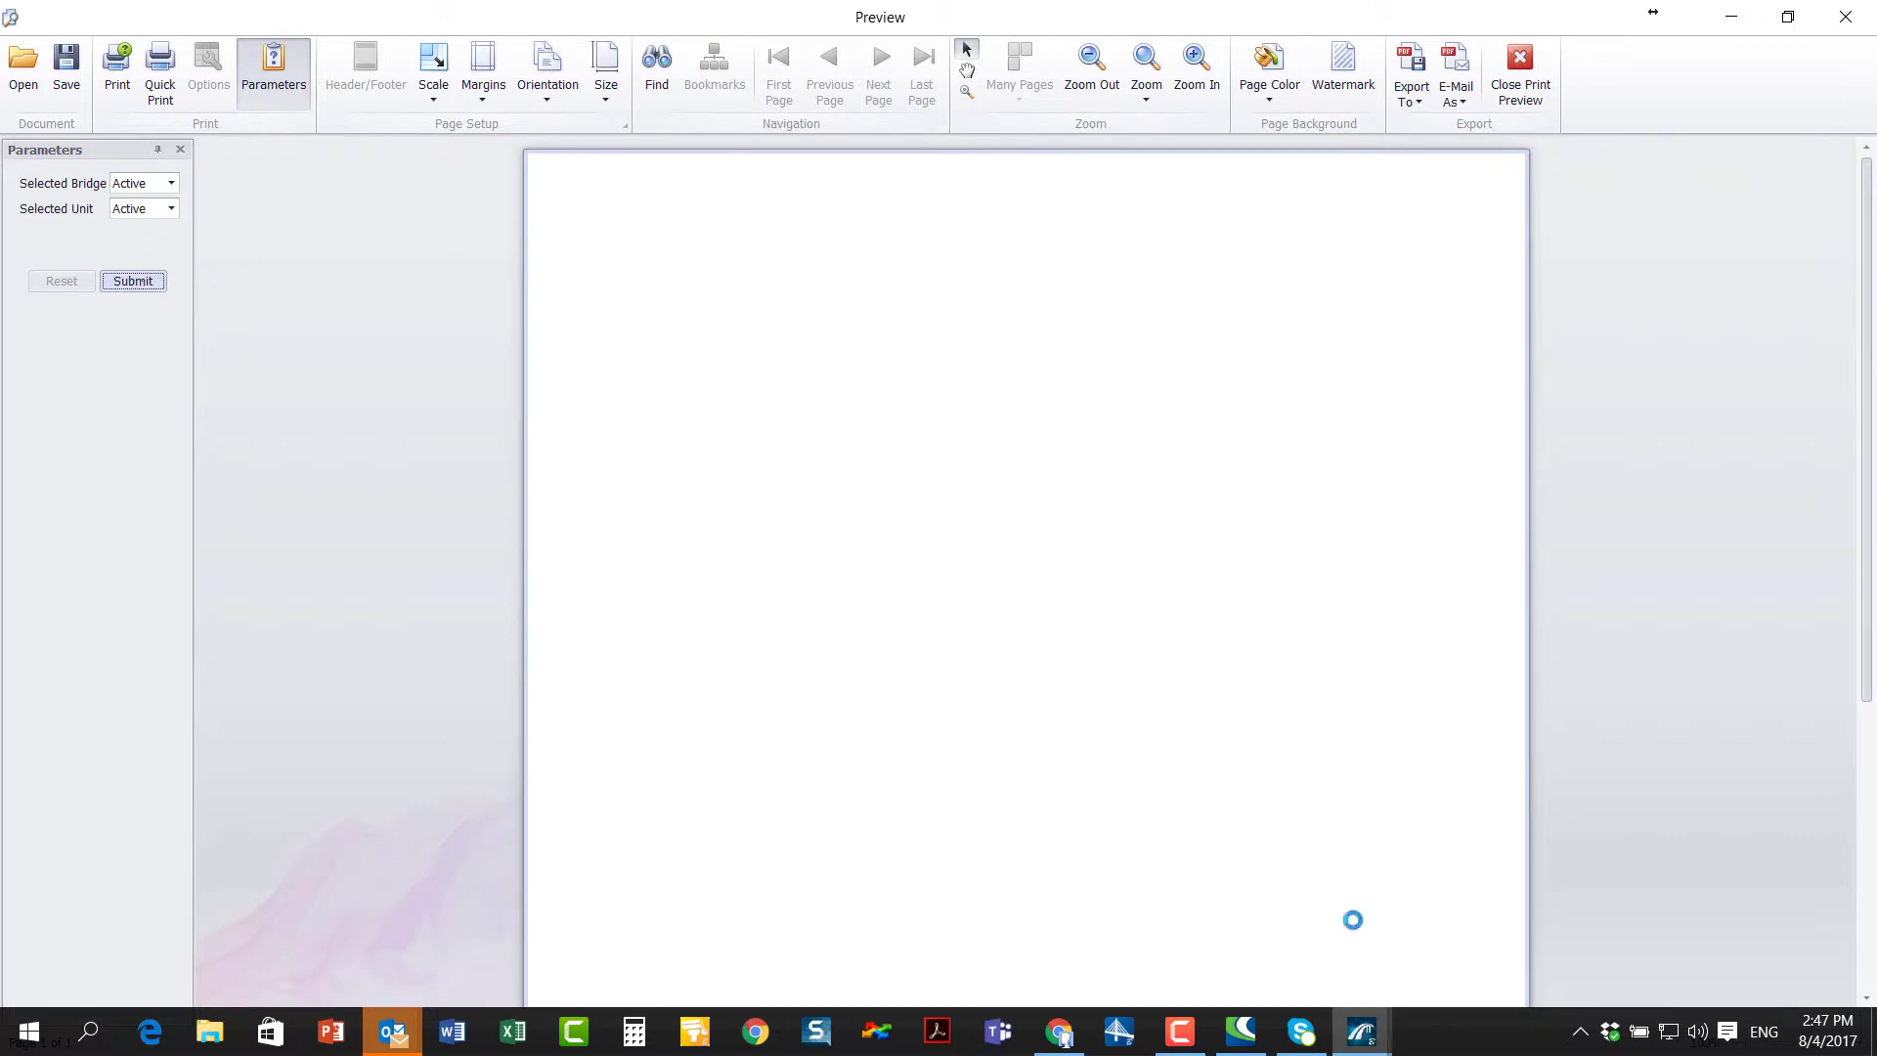
Scroll the report down to the Substructure Quantities rows for the four abutment wingwalls.
mouse_move(1381, 1039)
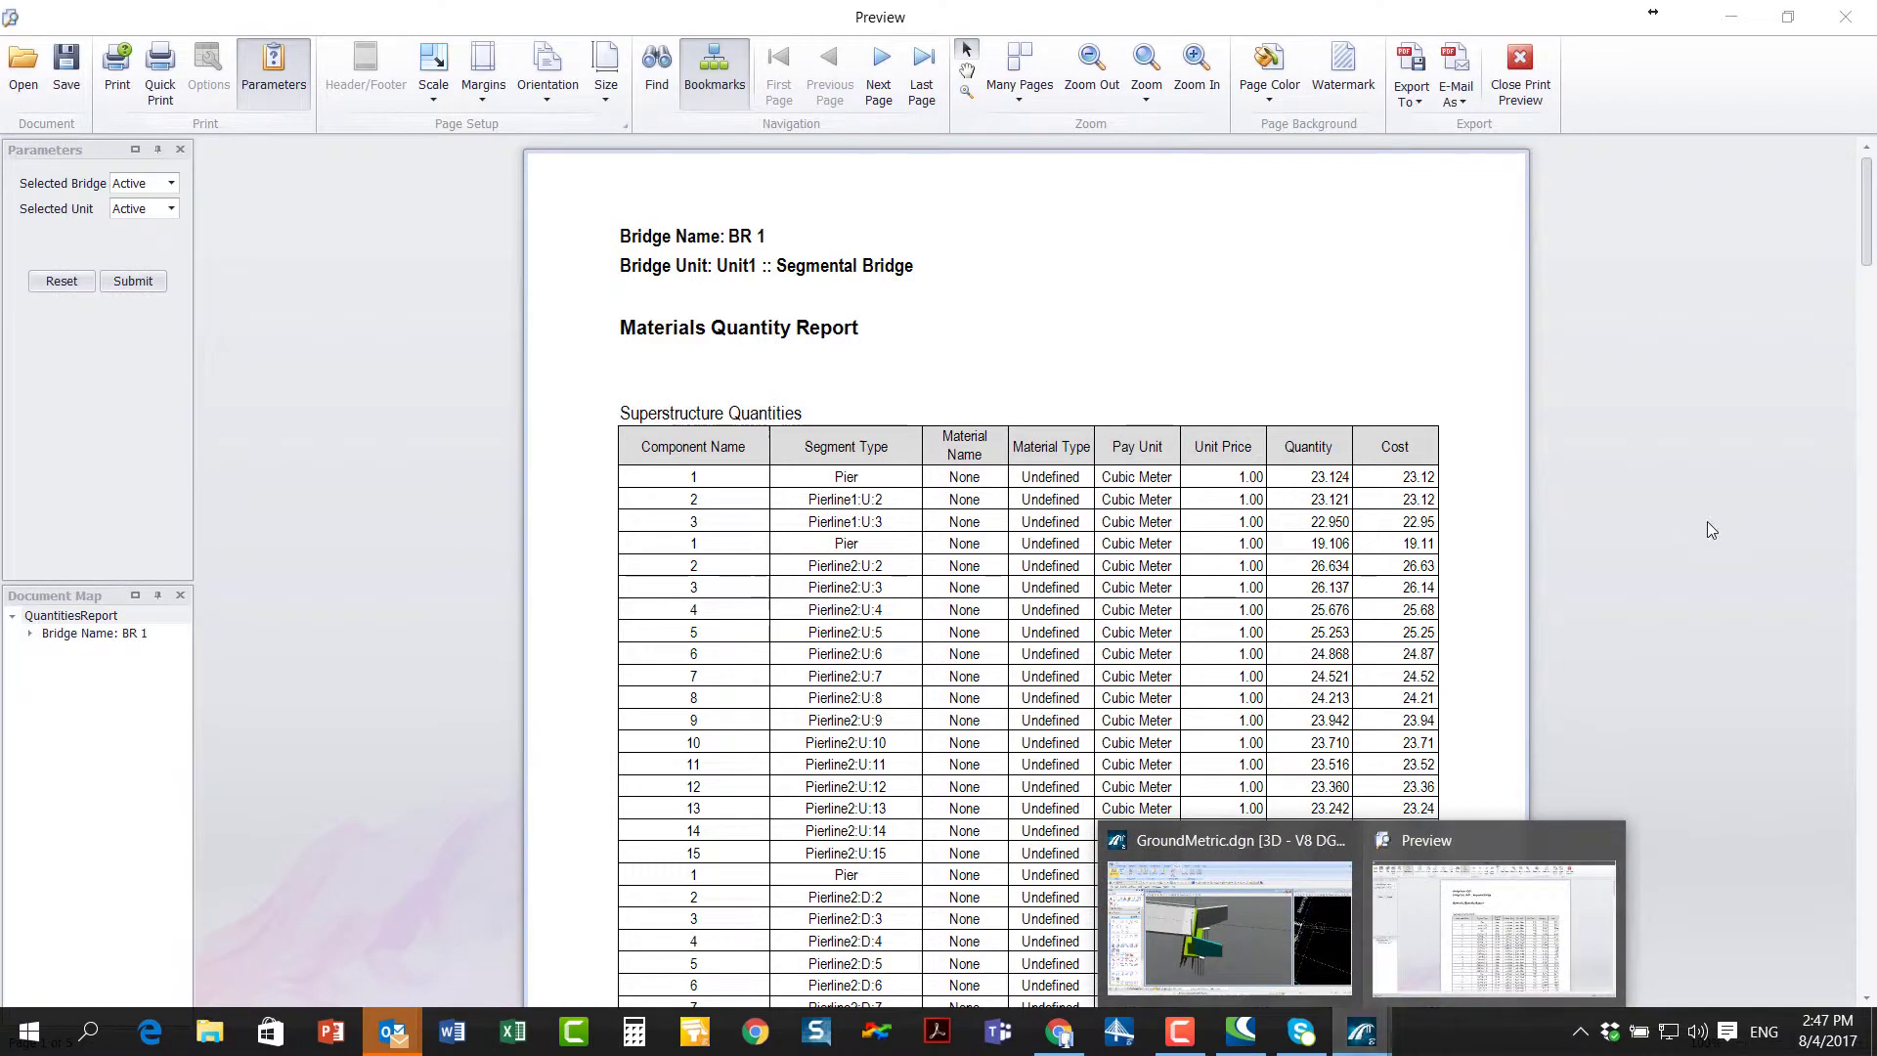
scroll(990, 508, "down", 2)
scroll(989, 508, "down", 10)
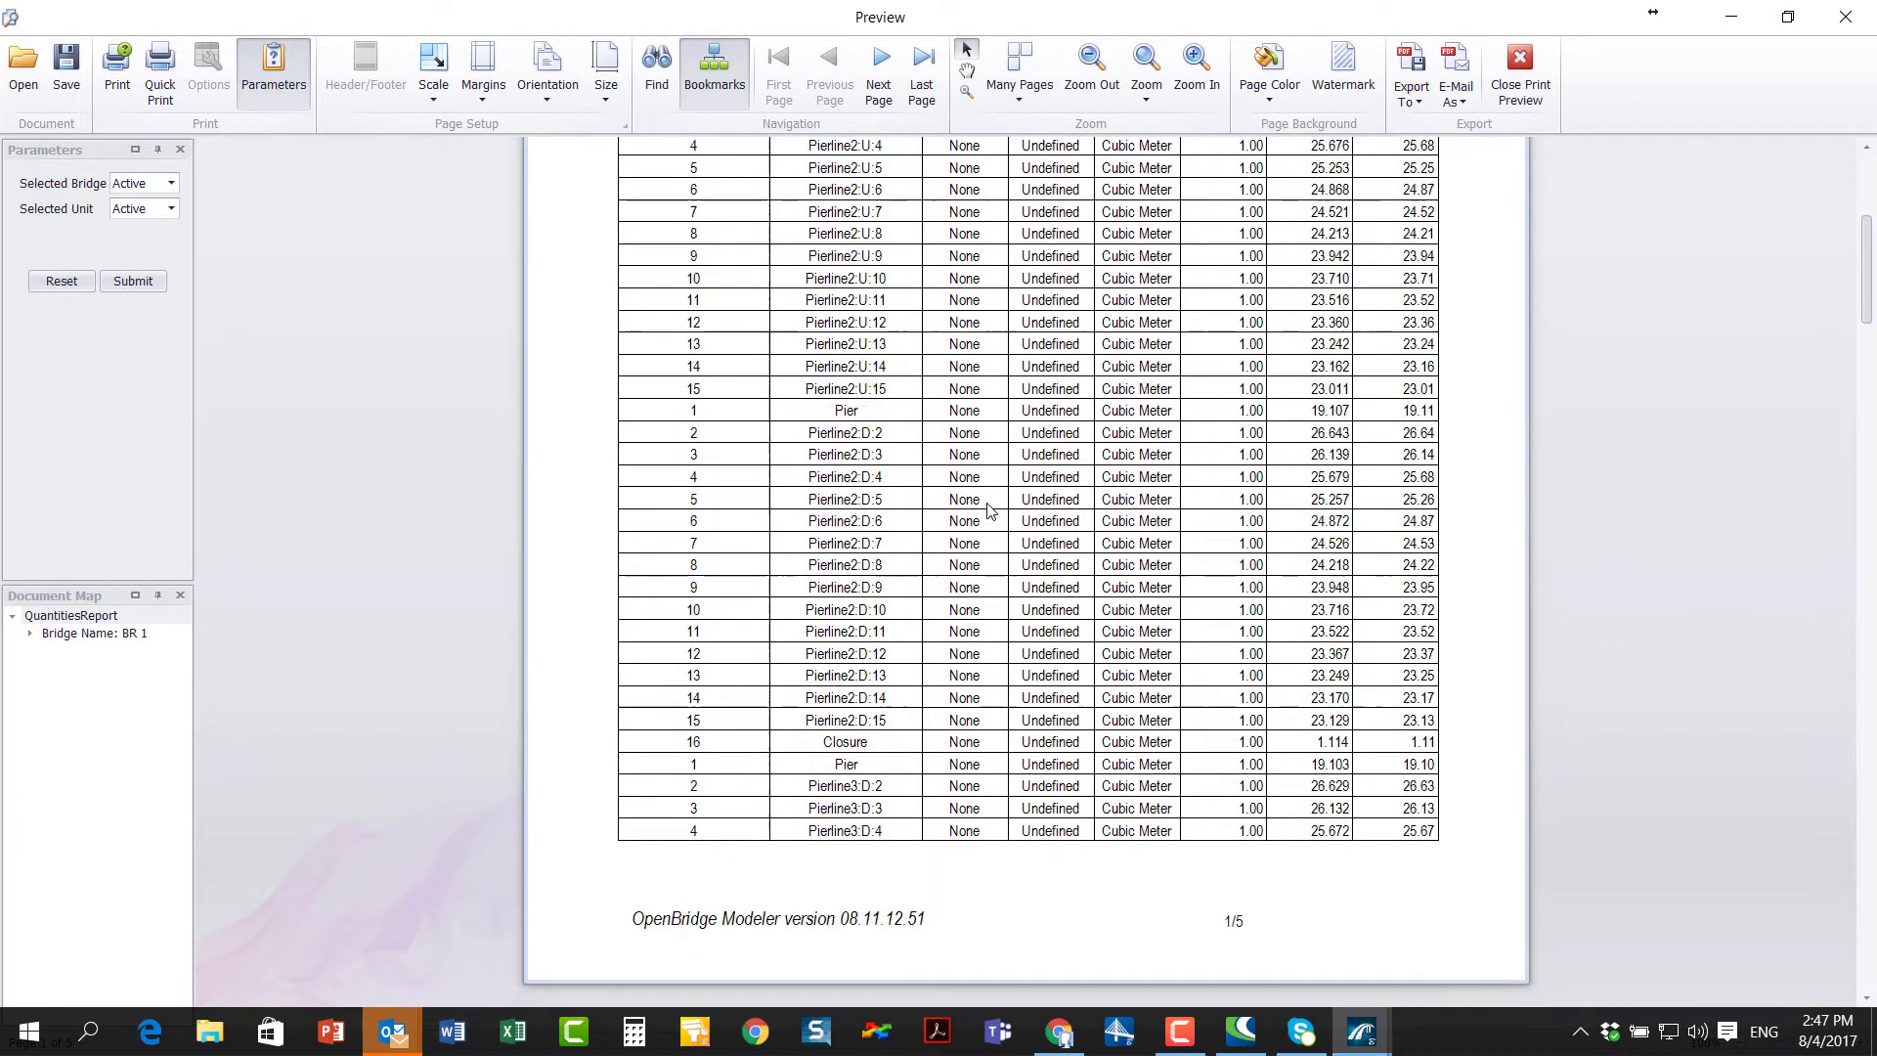
scroll(1012, 509, "down", 10)
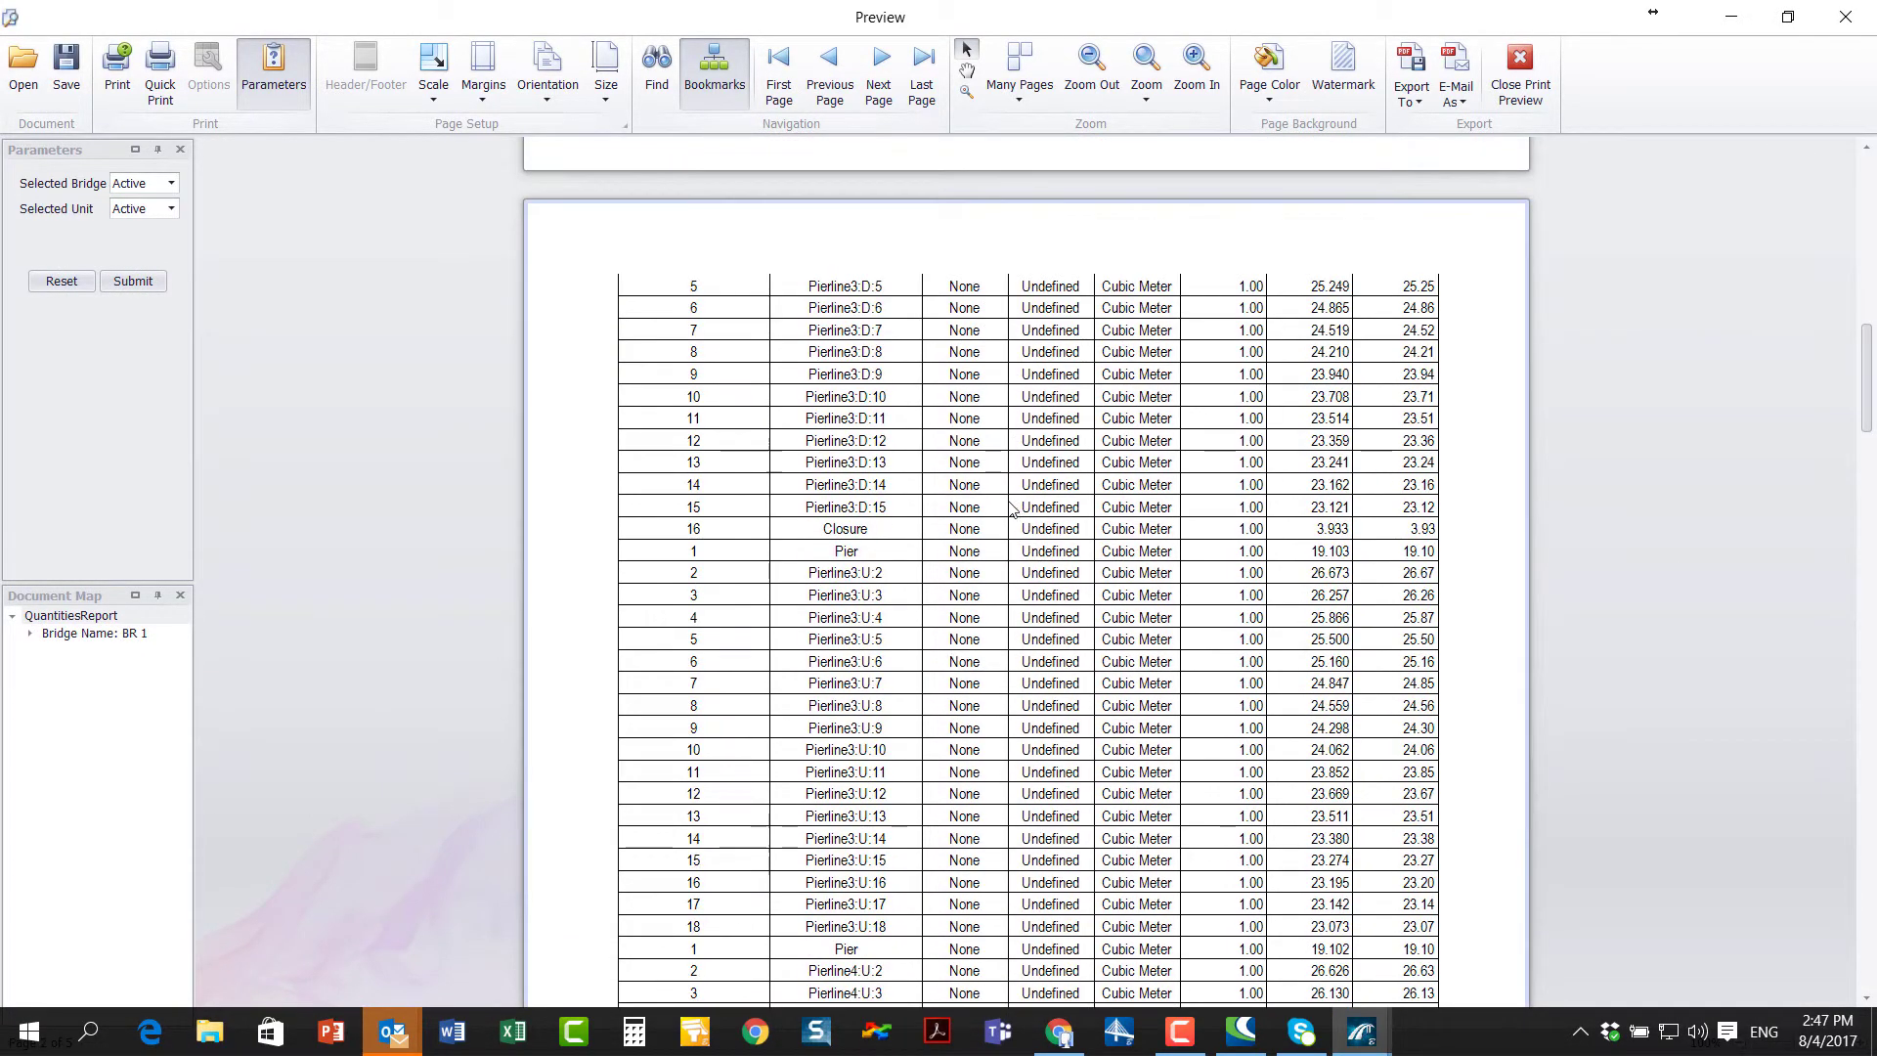
scroll(1006, 512, "down", 10)
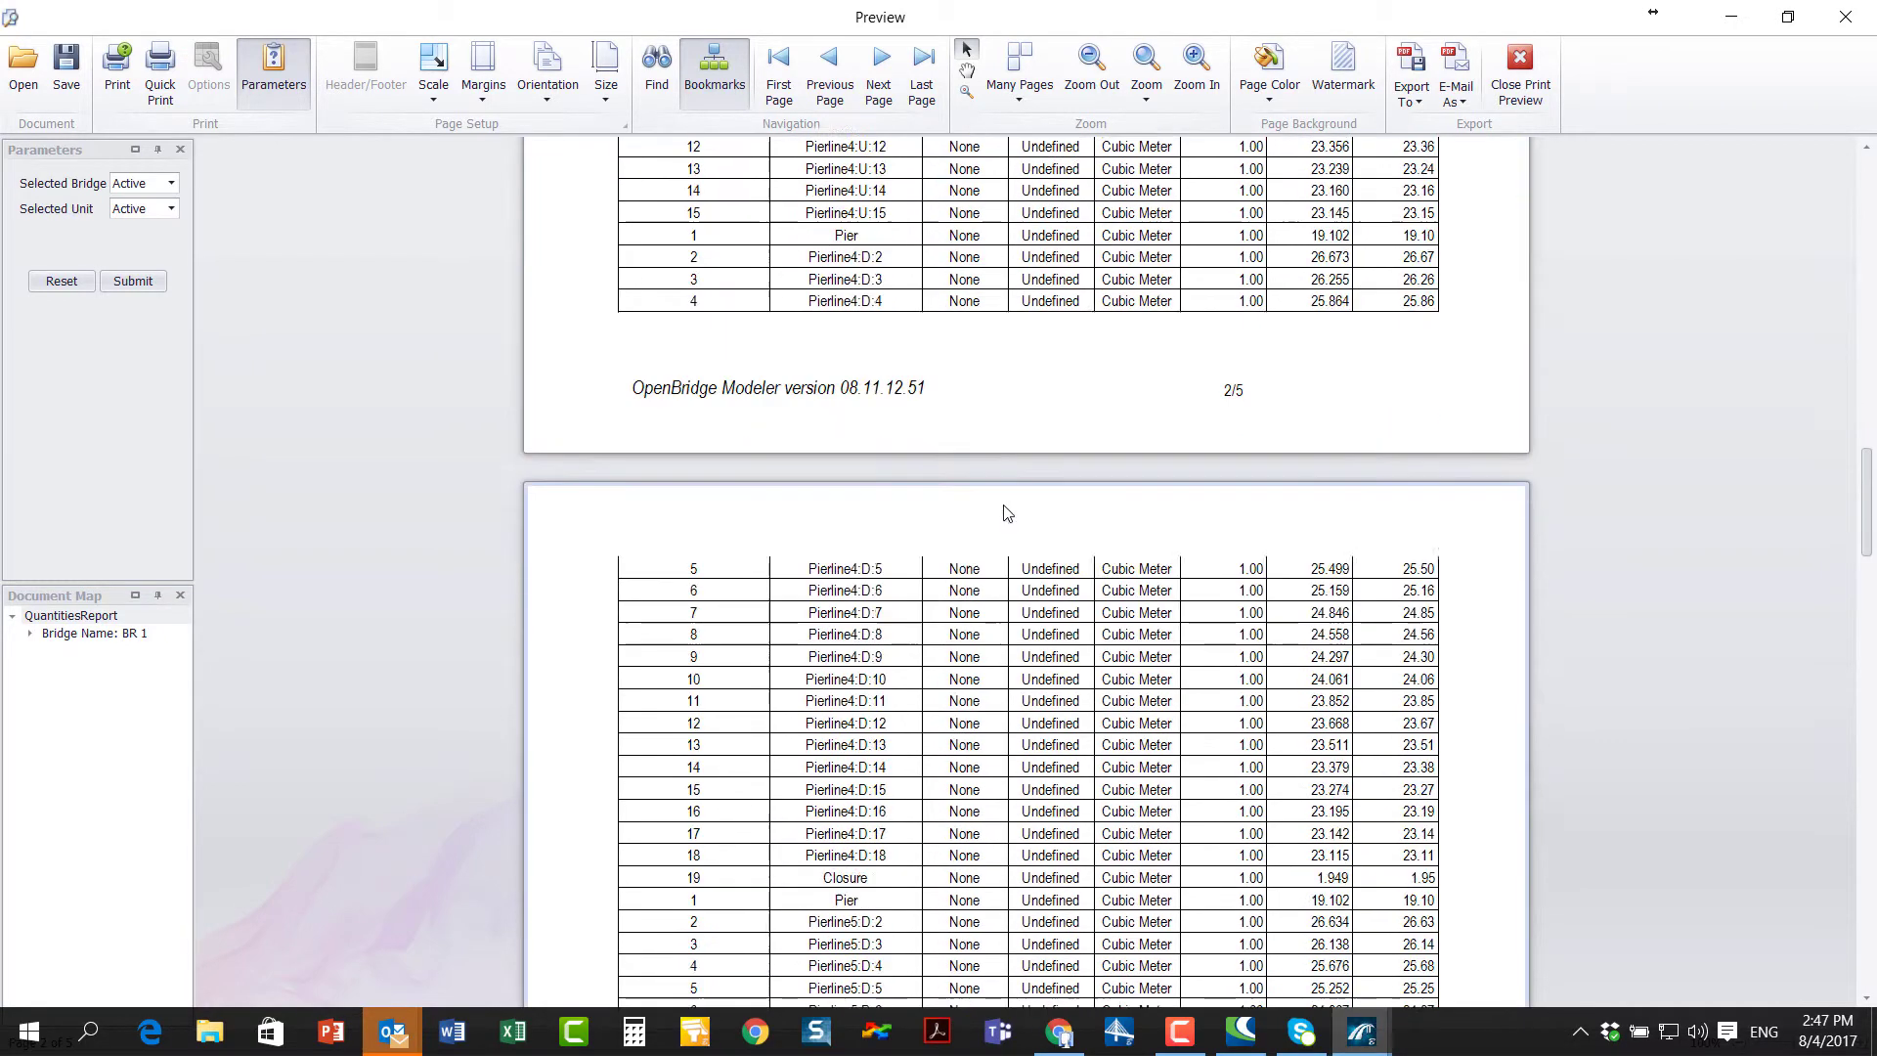
scroll(1006, 512, "down", 10)
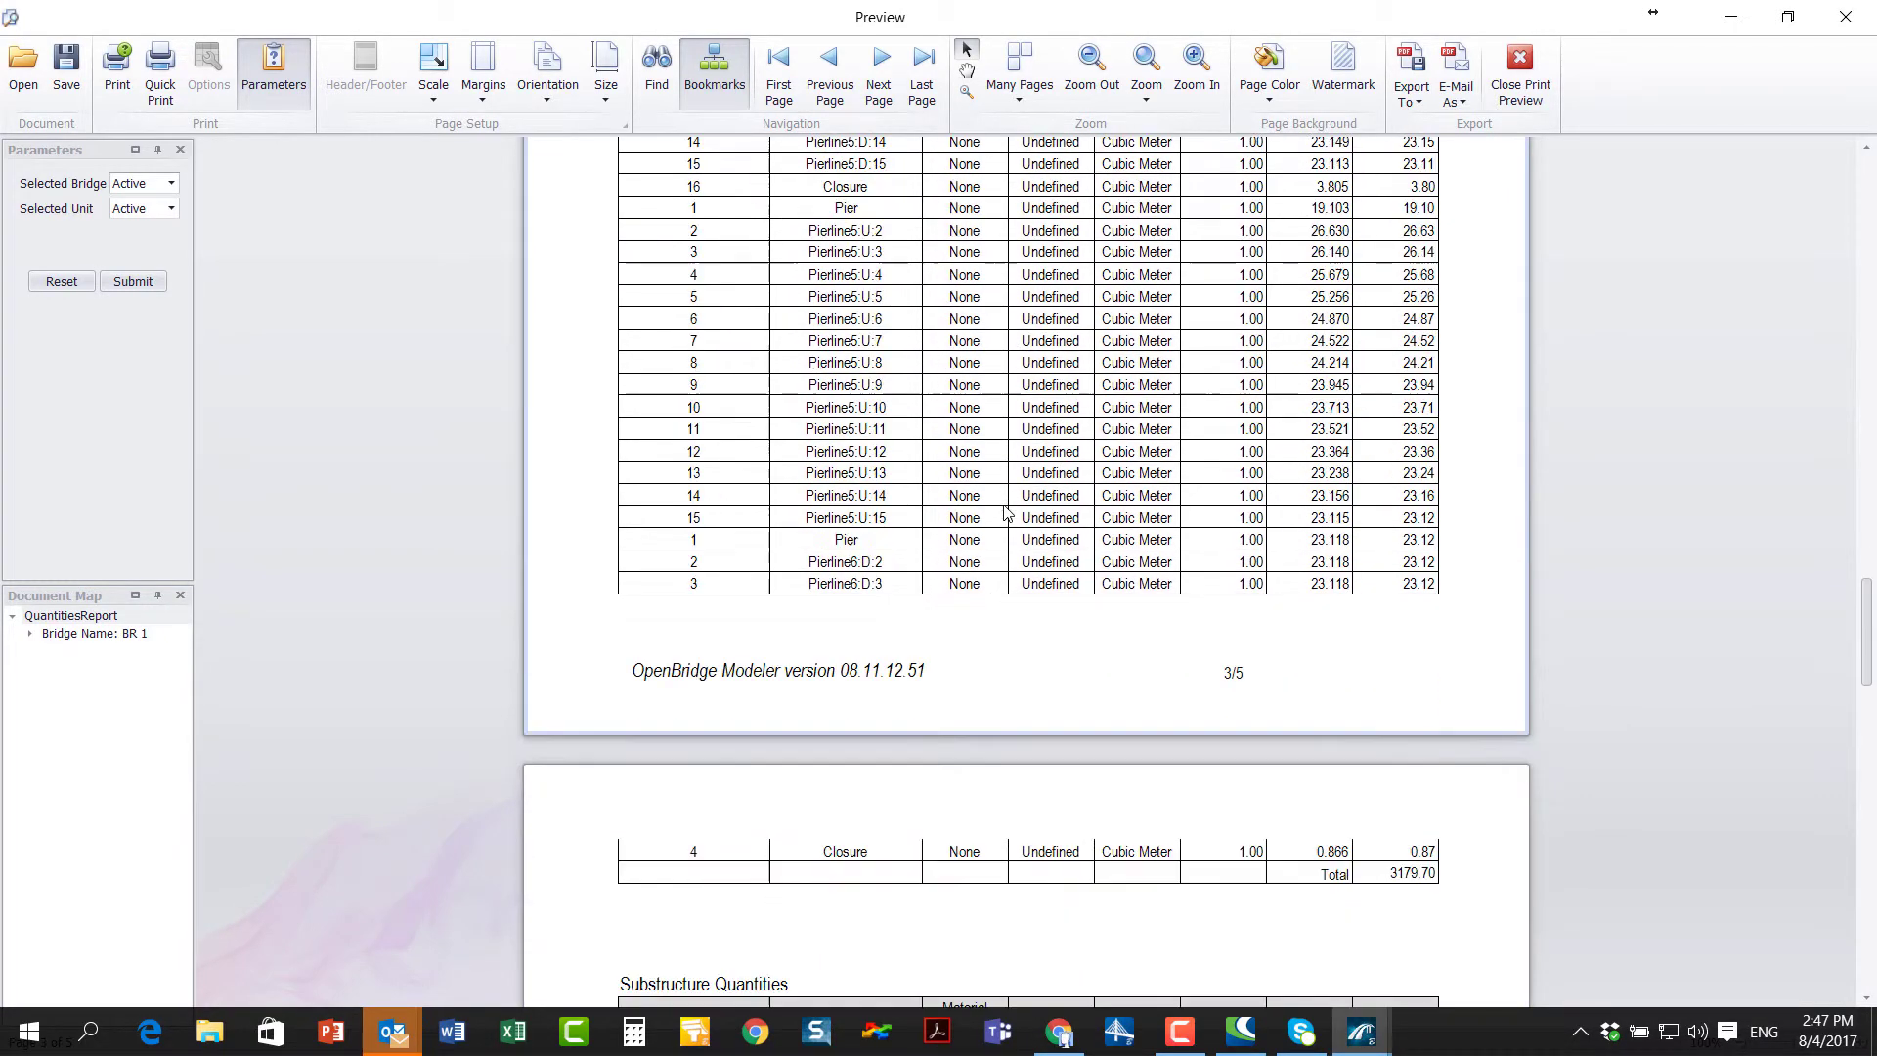
scroll(1006, 512, "down", 3)
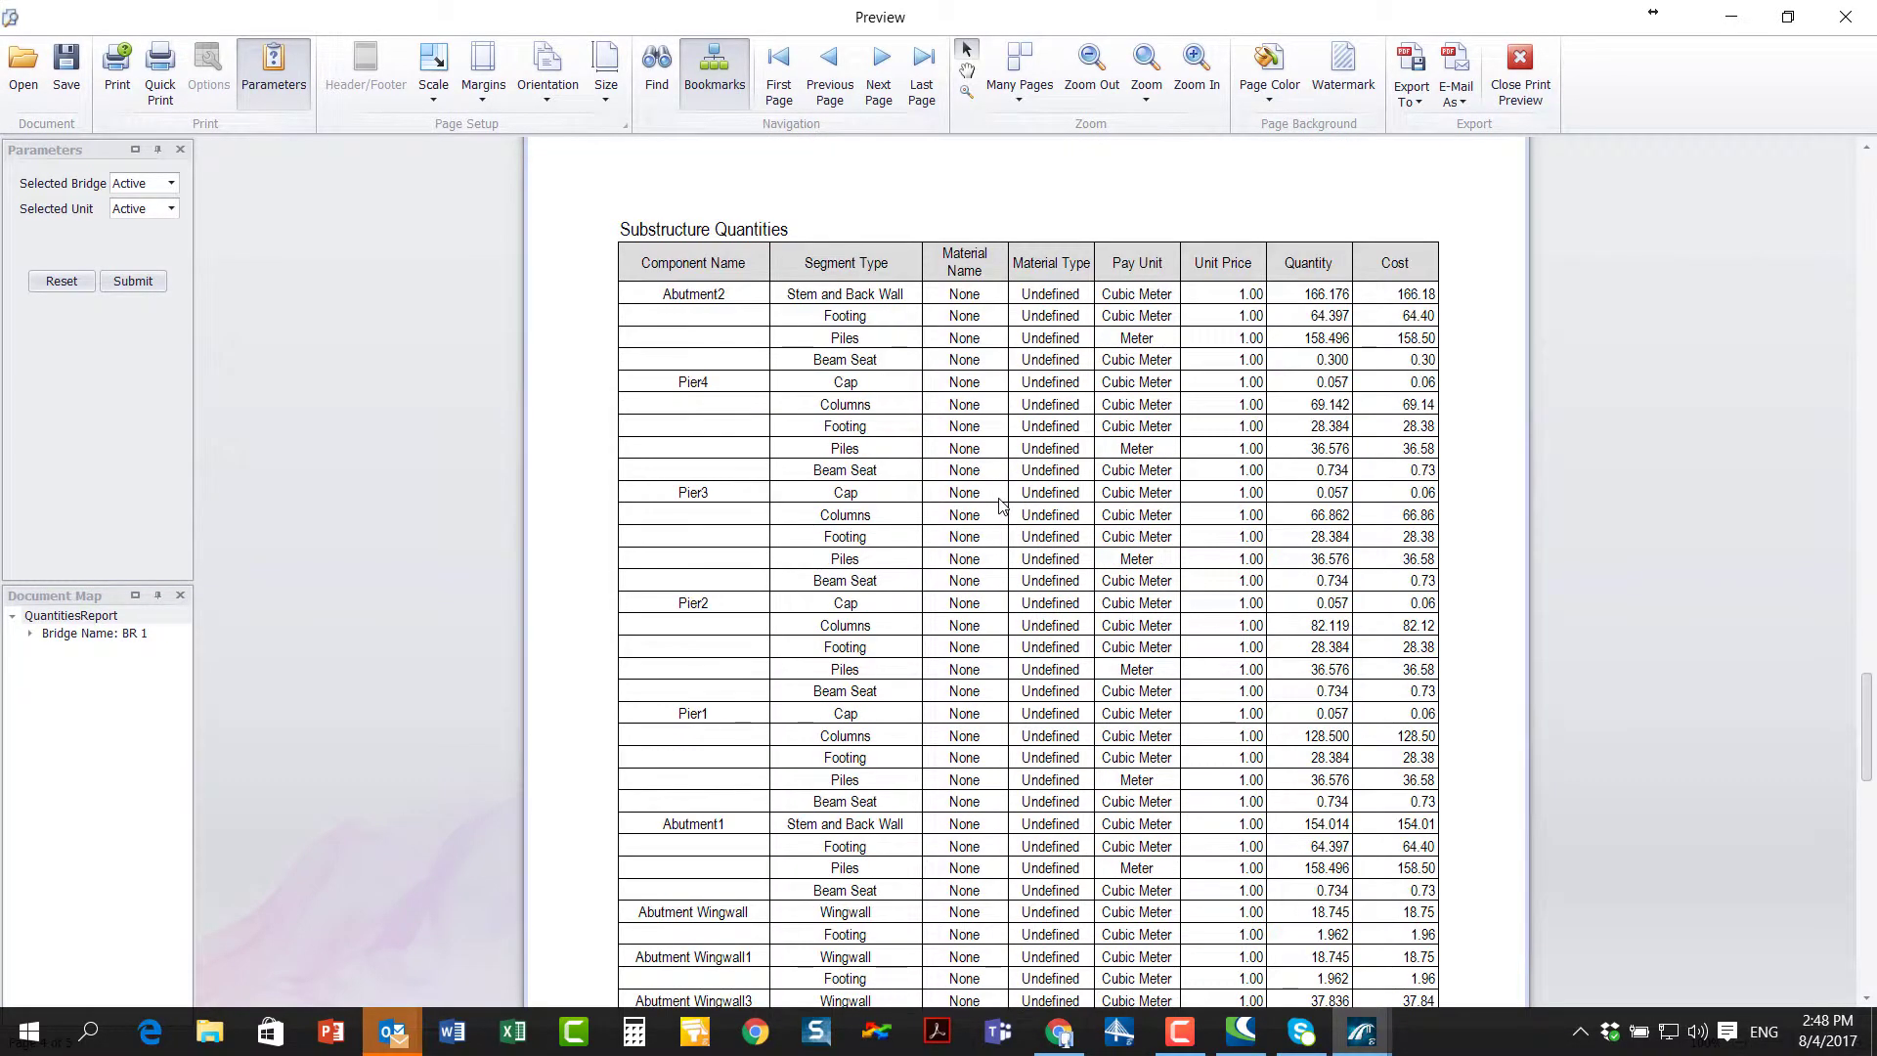